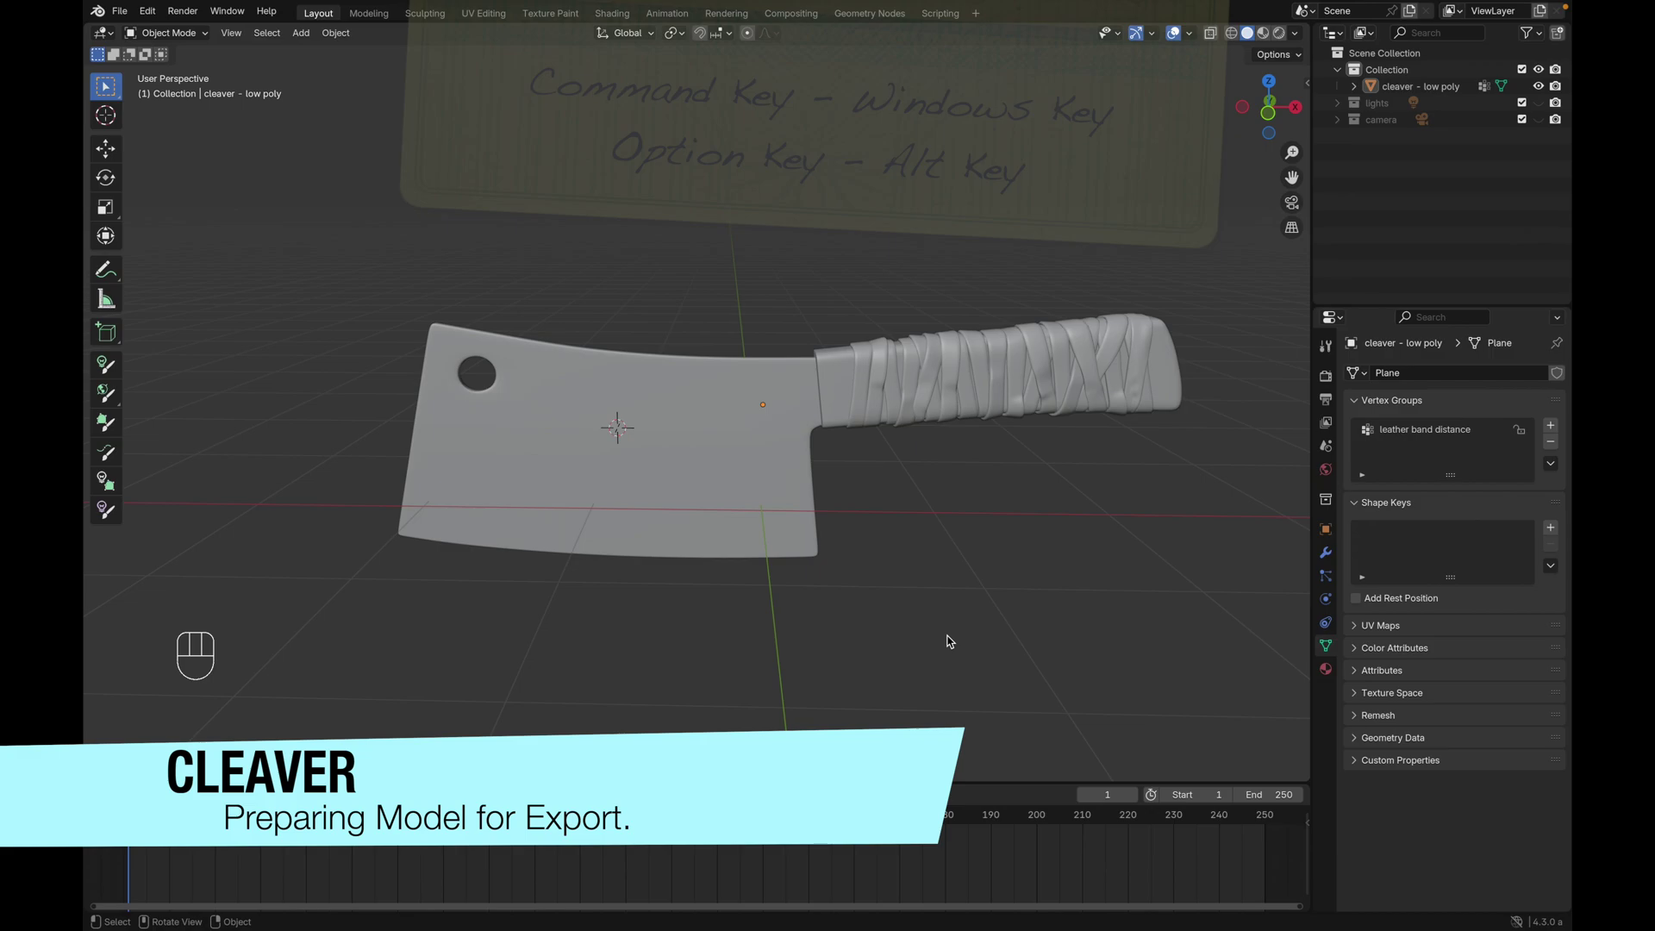
# Duplicate the low-poly cleaver in place and hide the original.
pyautogui.click(754, 437)
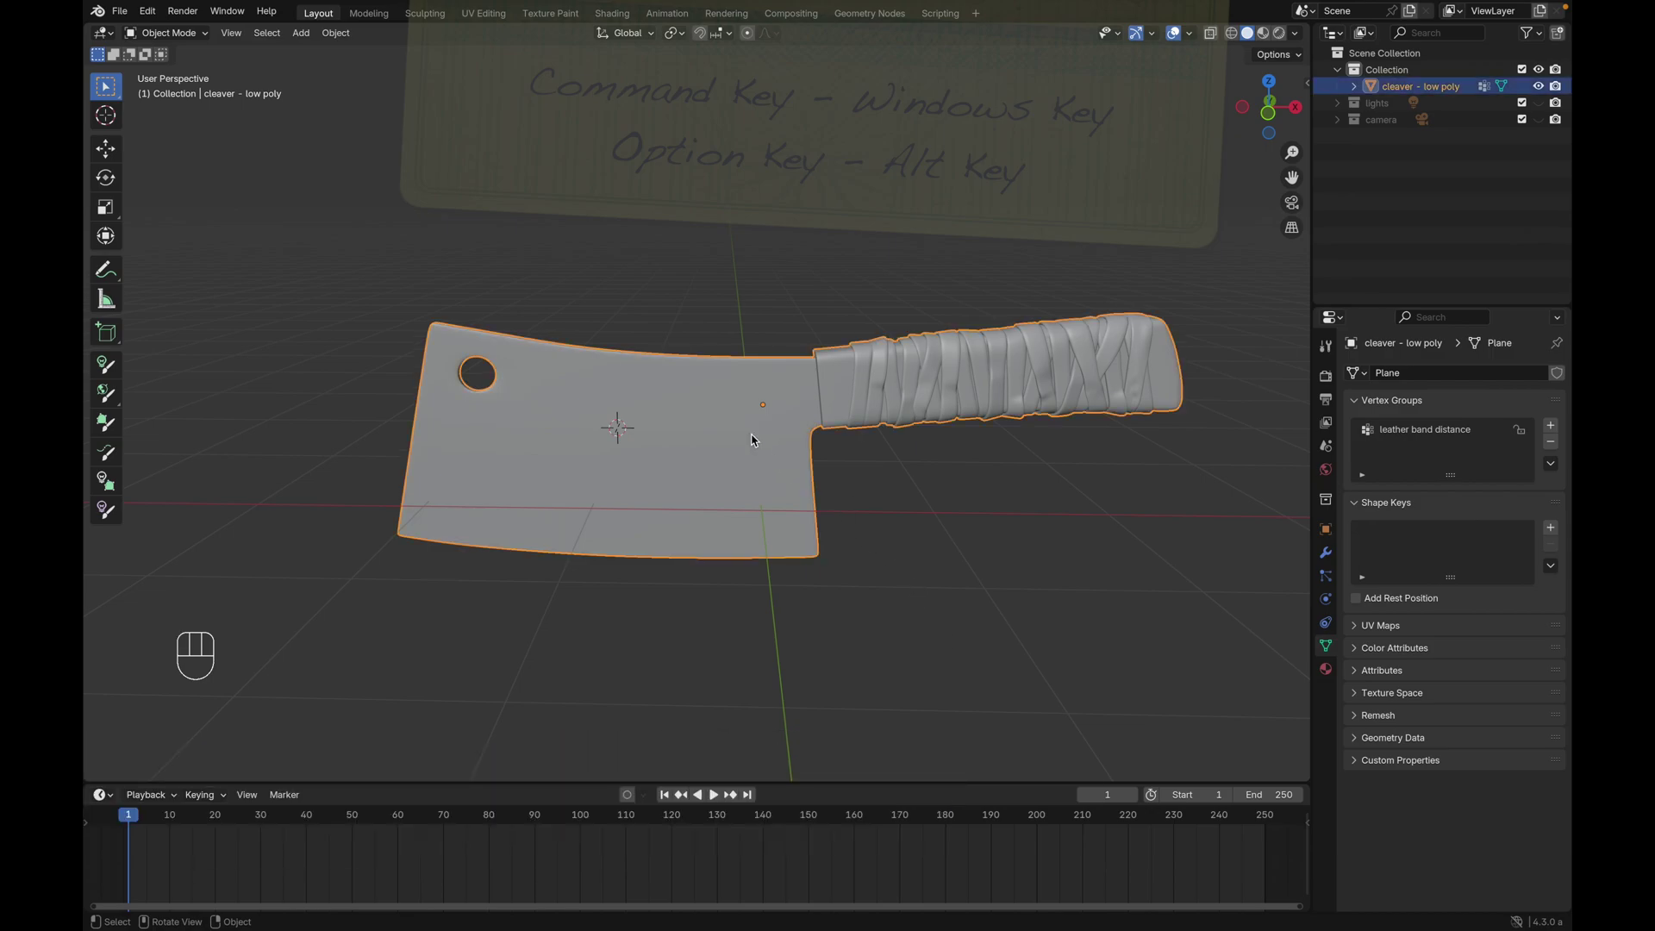
pyautogui.hotkey('shift', 'd')
pyautogui.rightClick(791, 355)
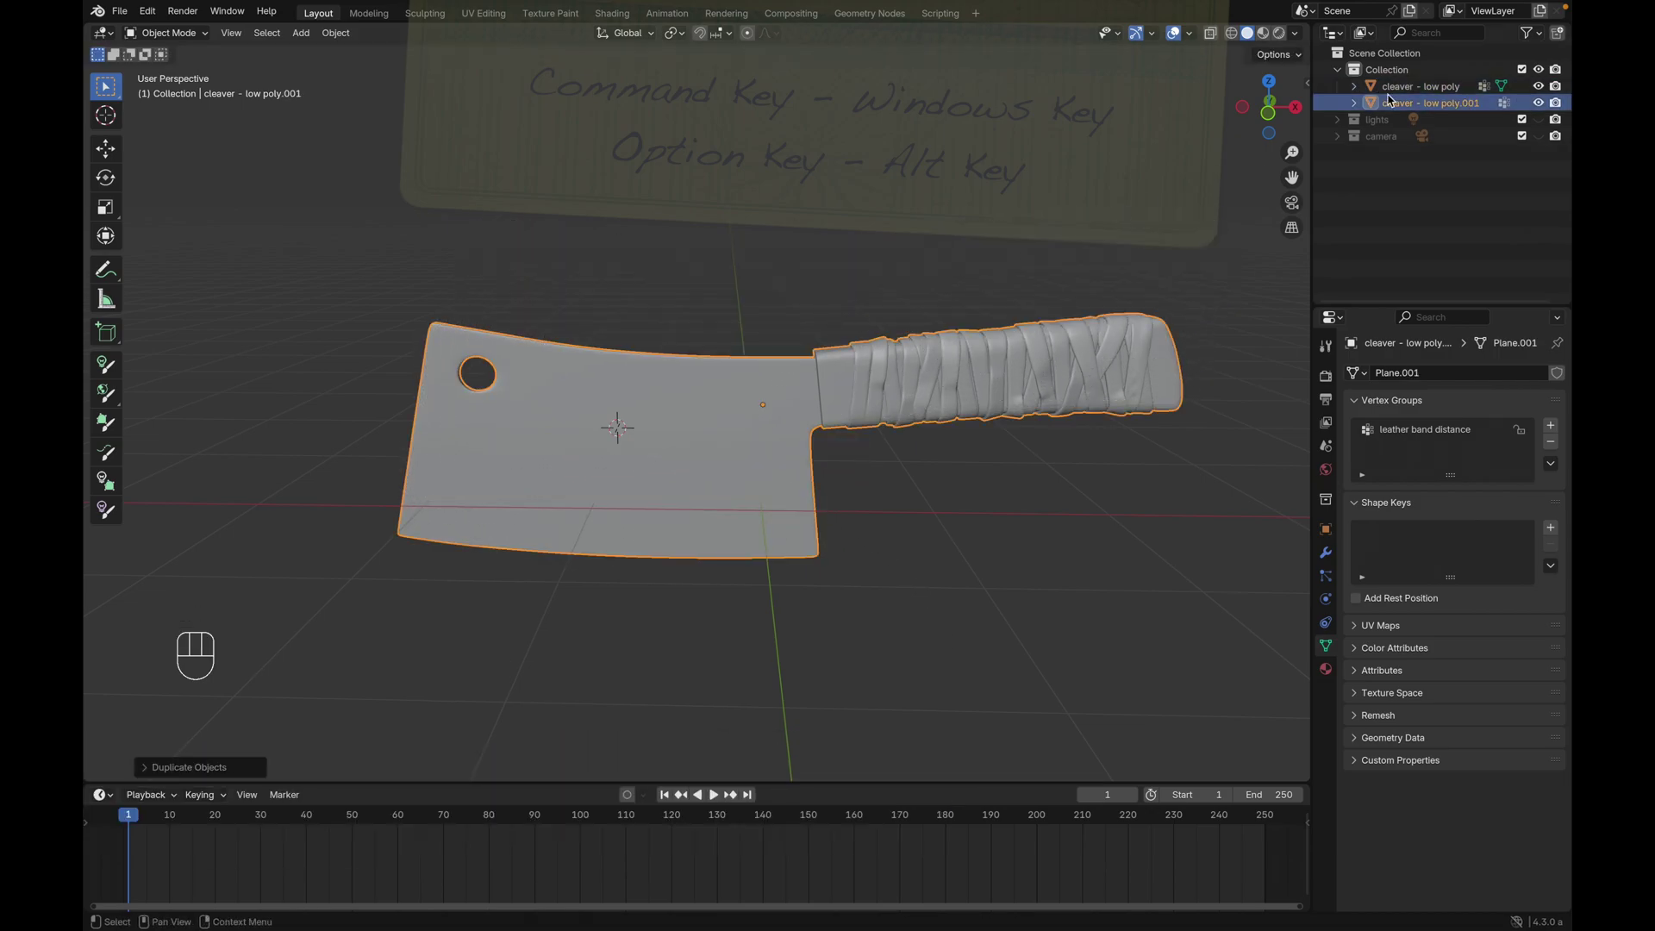
pyautogui.click(1538, 87)
# Rename the duplicate to 'cleaver - high poly'.
pyautogui.doubleClick(1427, 103)
pyautogui.press('BackSpace')
pyautogui.press('BackSpace')
pyautogui.press('BackSpace')
pyautogui.press('BackSpace')
pyautogui.press('BackSpace')
pyautogui.press('BackSpace')
pyautogui.press('BackSpace')
pyautogui.press('BackSpace')
pyautogui.press('BackSpace')
pyautogui.press('BackSpace')
pyautogui.press('BackSpace')
pyautogui.press('BackSpace')
pyautogui.write('high poly')
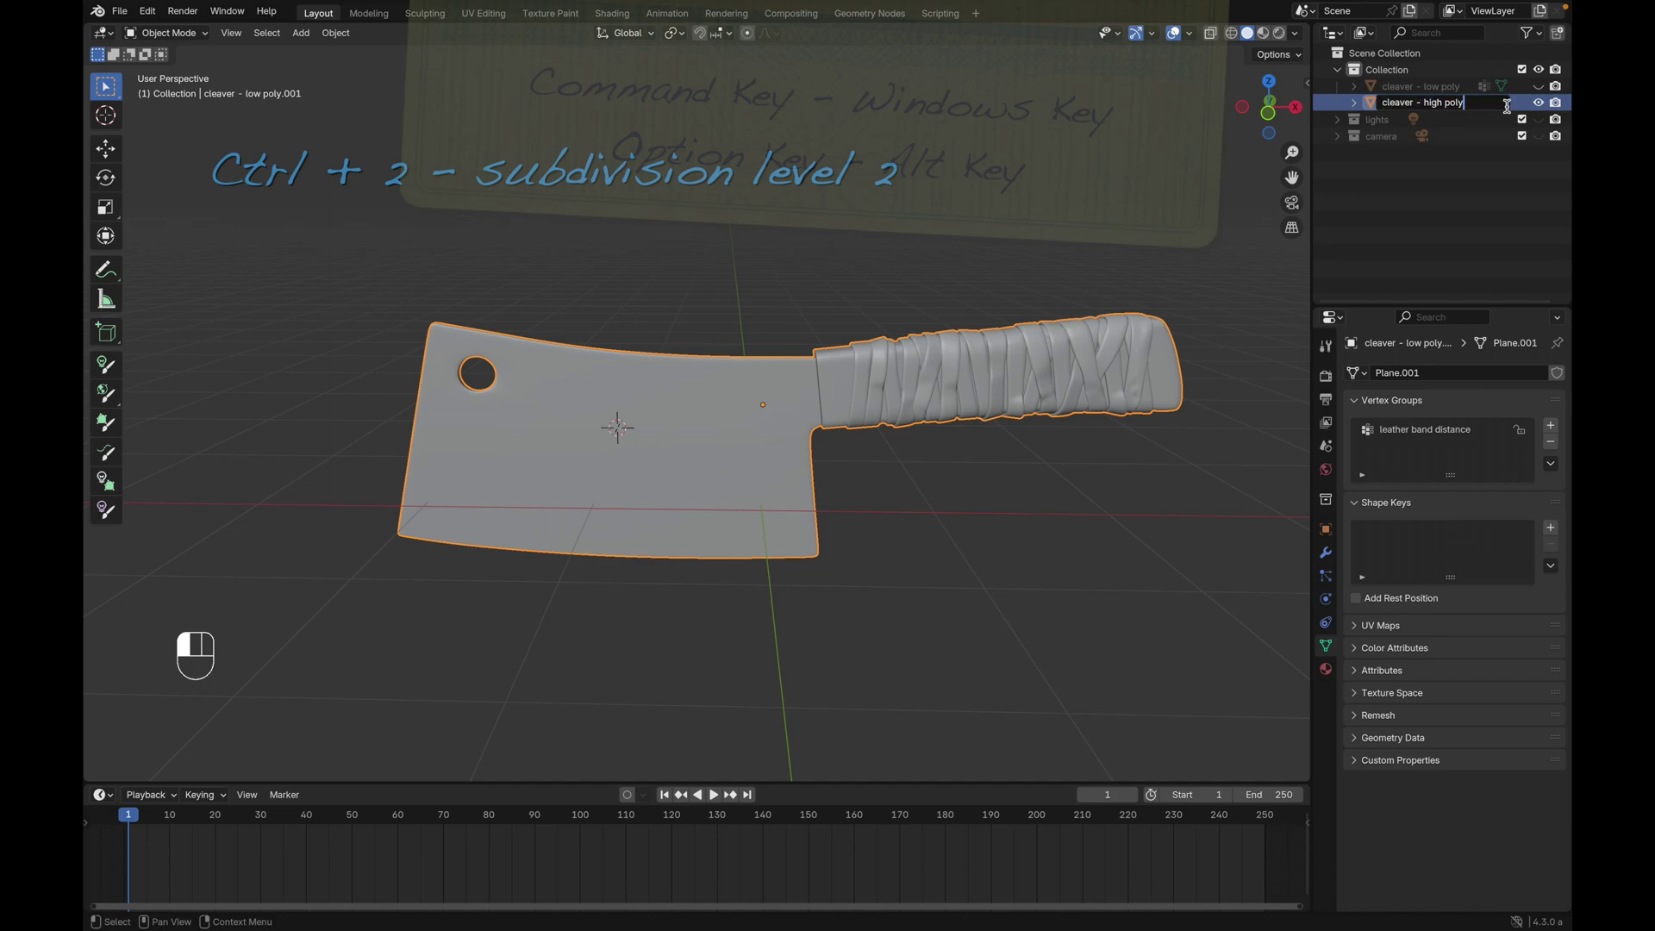
pyautogui.press('Return')
# Add a level 2 Subdivision modifier to the copy with Ctrl+2.
pyautogui.hotkey('ctrl', '2')
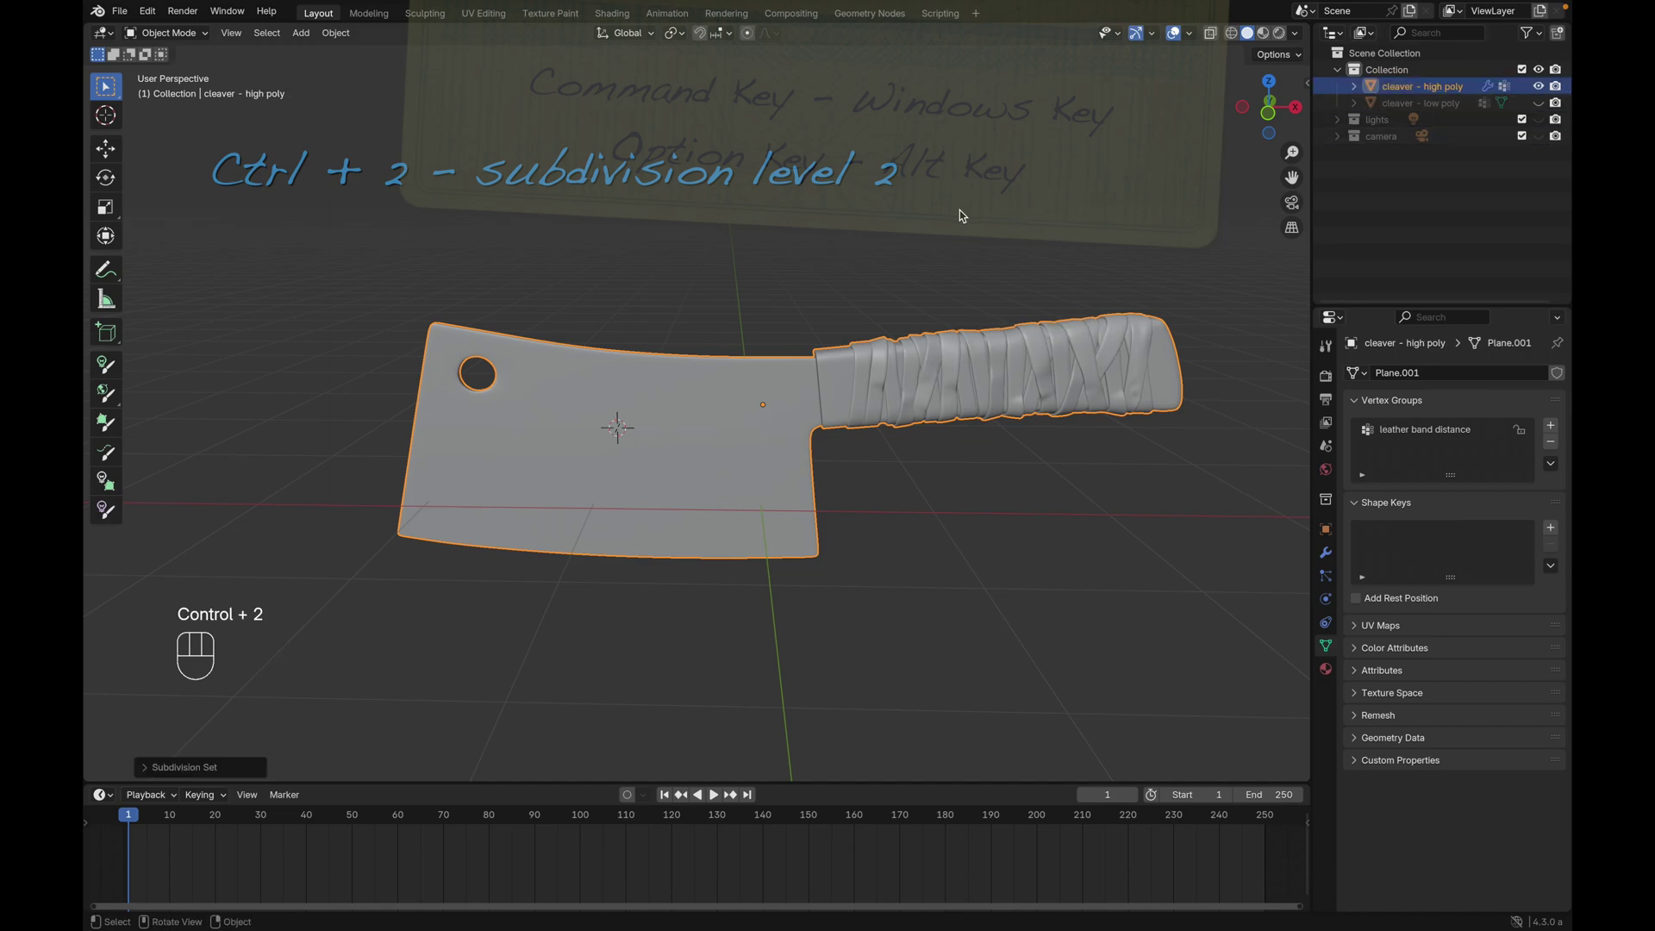
pyautogui.click(1326, 553)
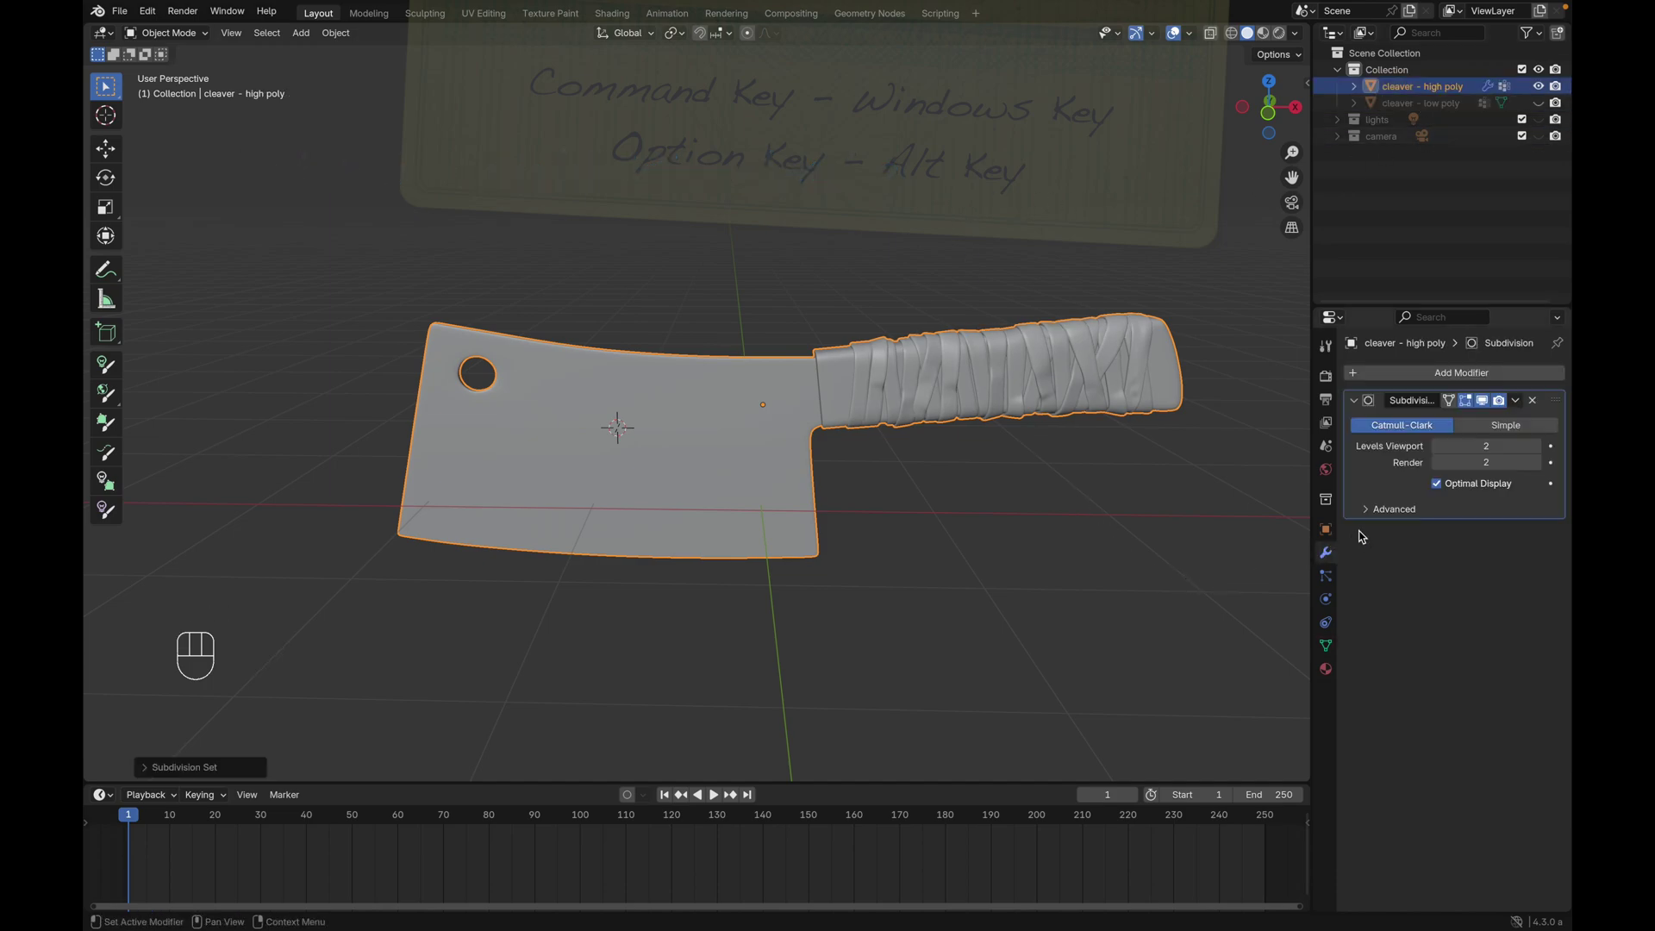
pyautogui.click(1516, 401)
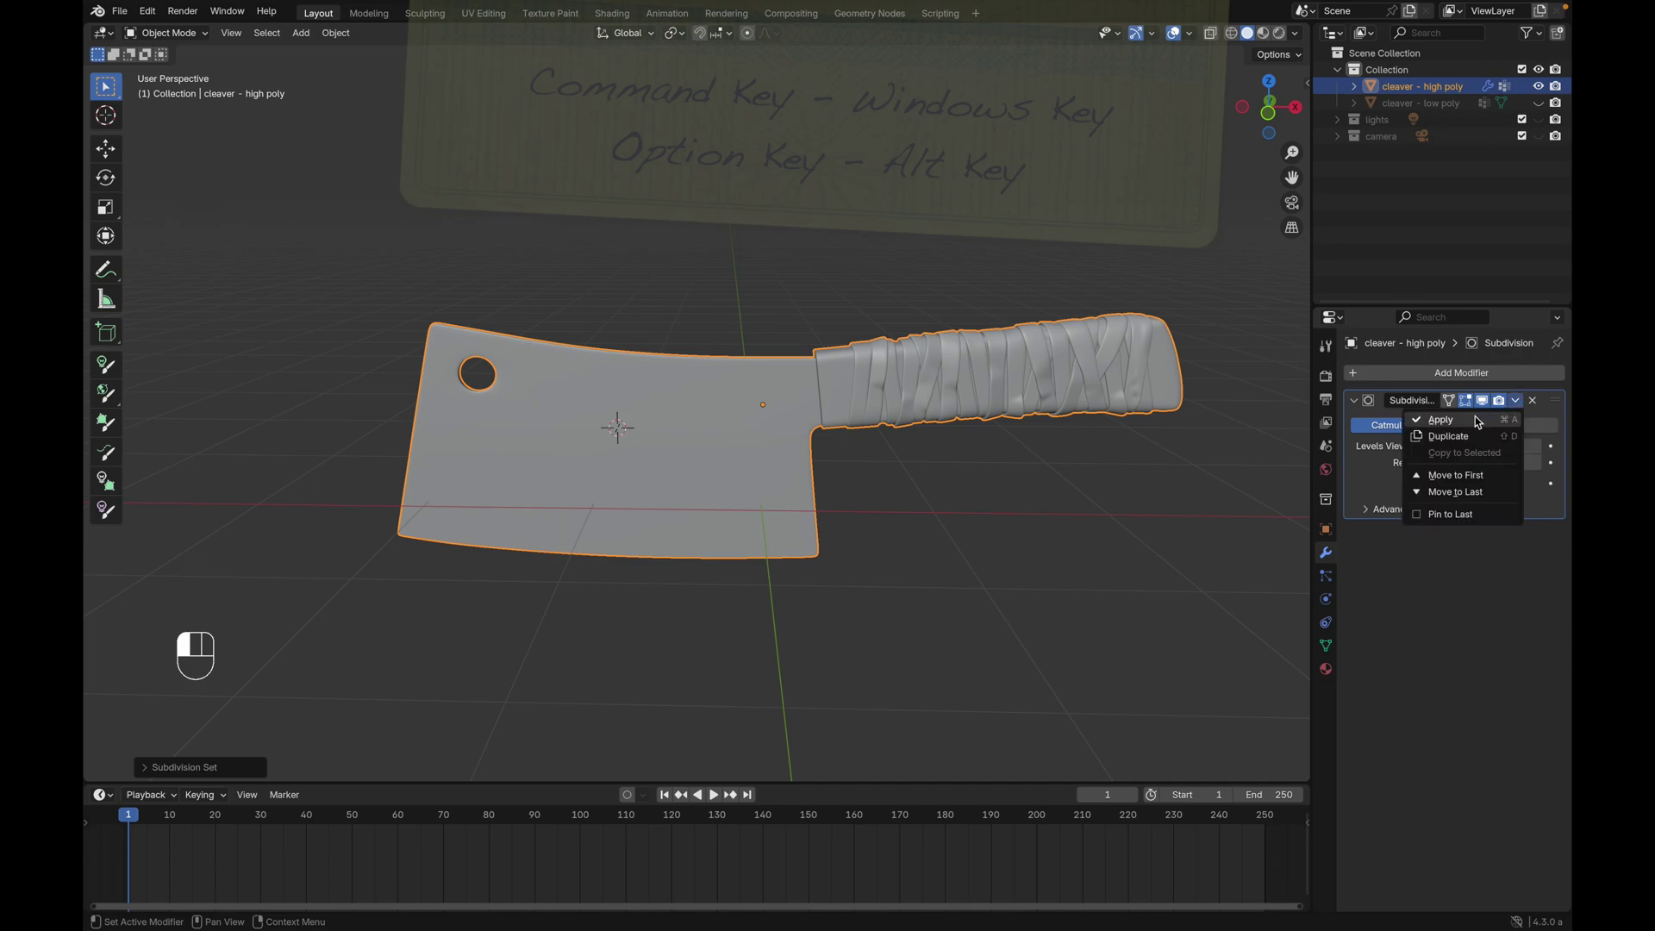
# Apply the Subdivision modifier and separate the blade into its own object.
pyautogui.click(1476, 419)
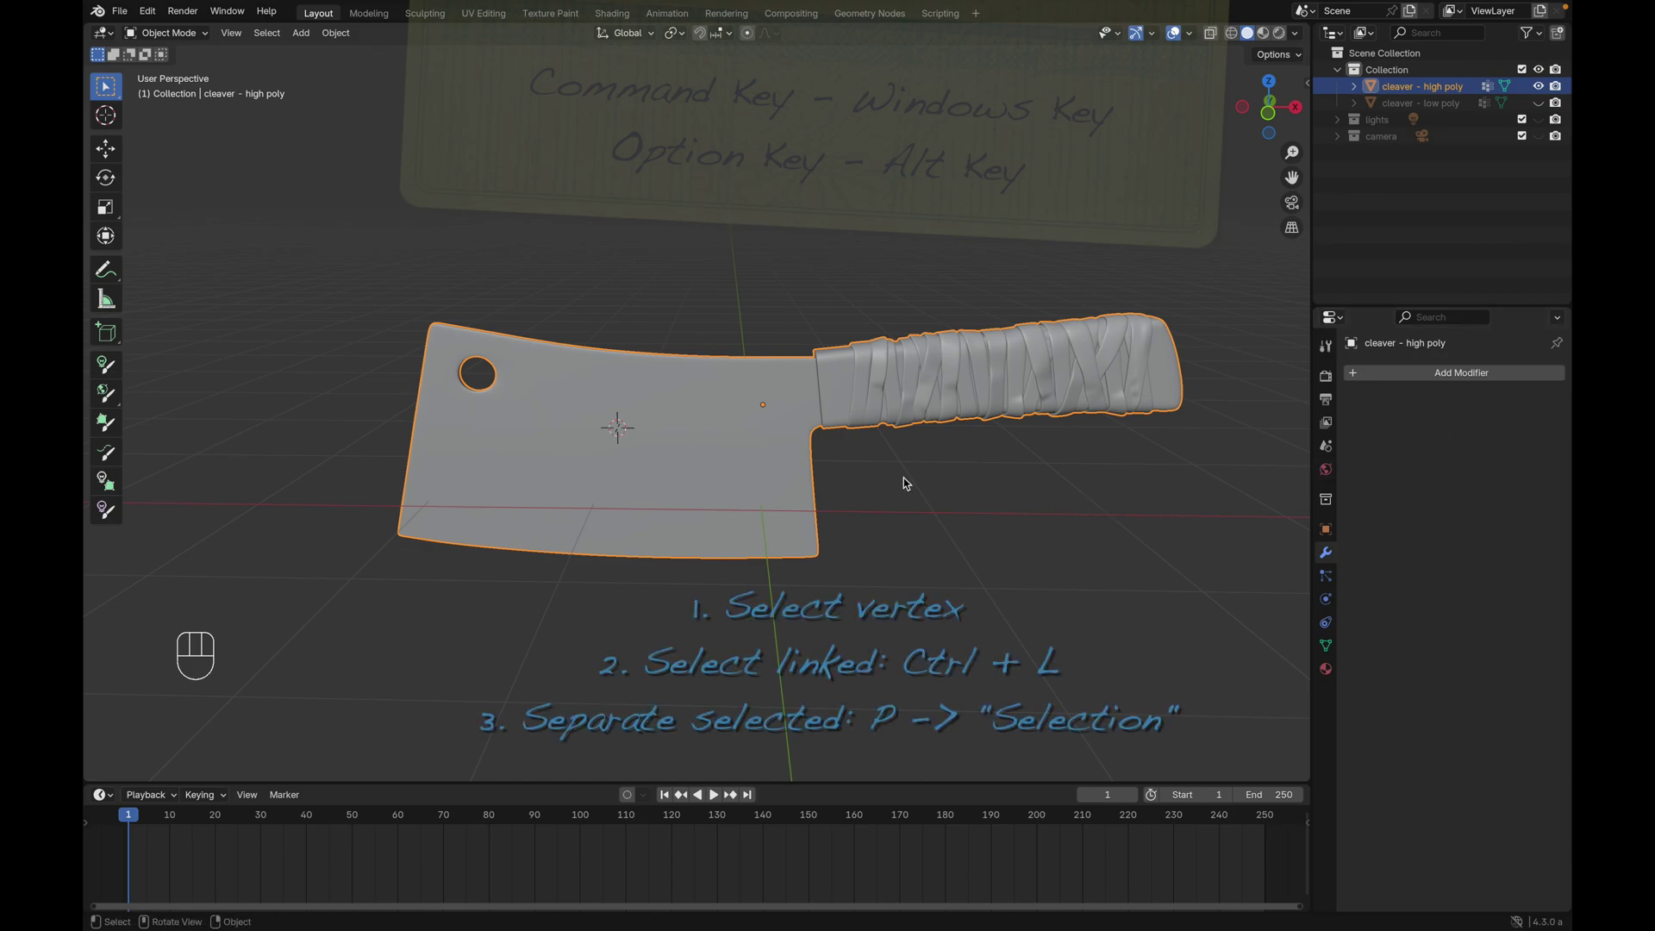
pyautogui.press('Tab')
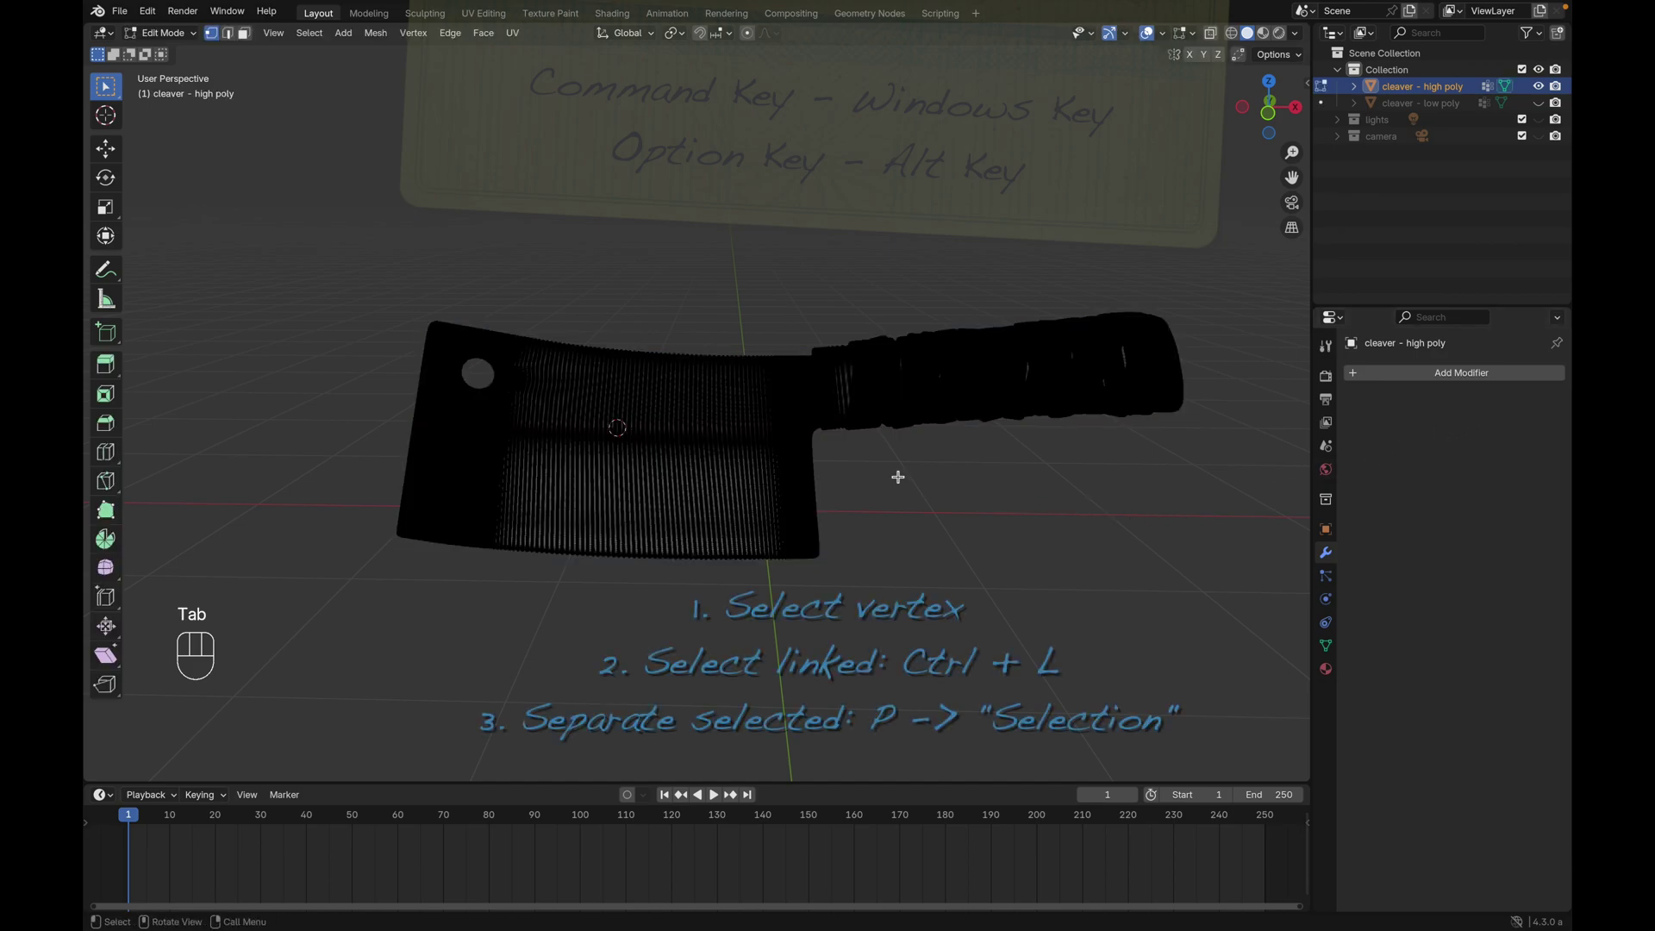
pyautogui.click(735, 465)
pyautogui.hotkey('ctrl', 'l')
pyautogui.press('p')
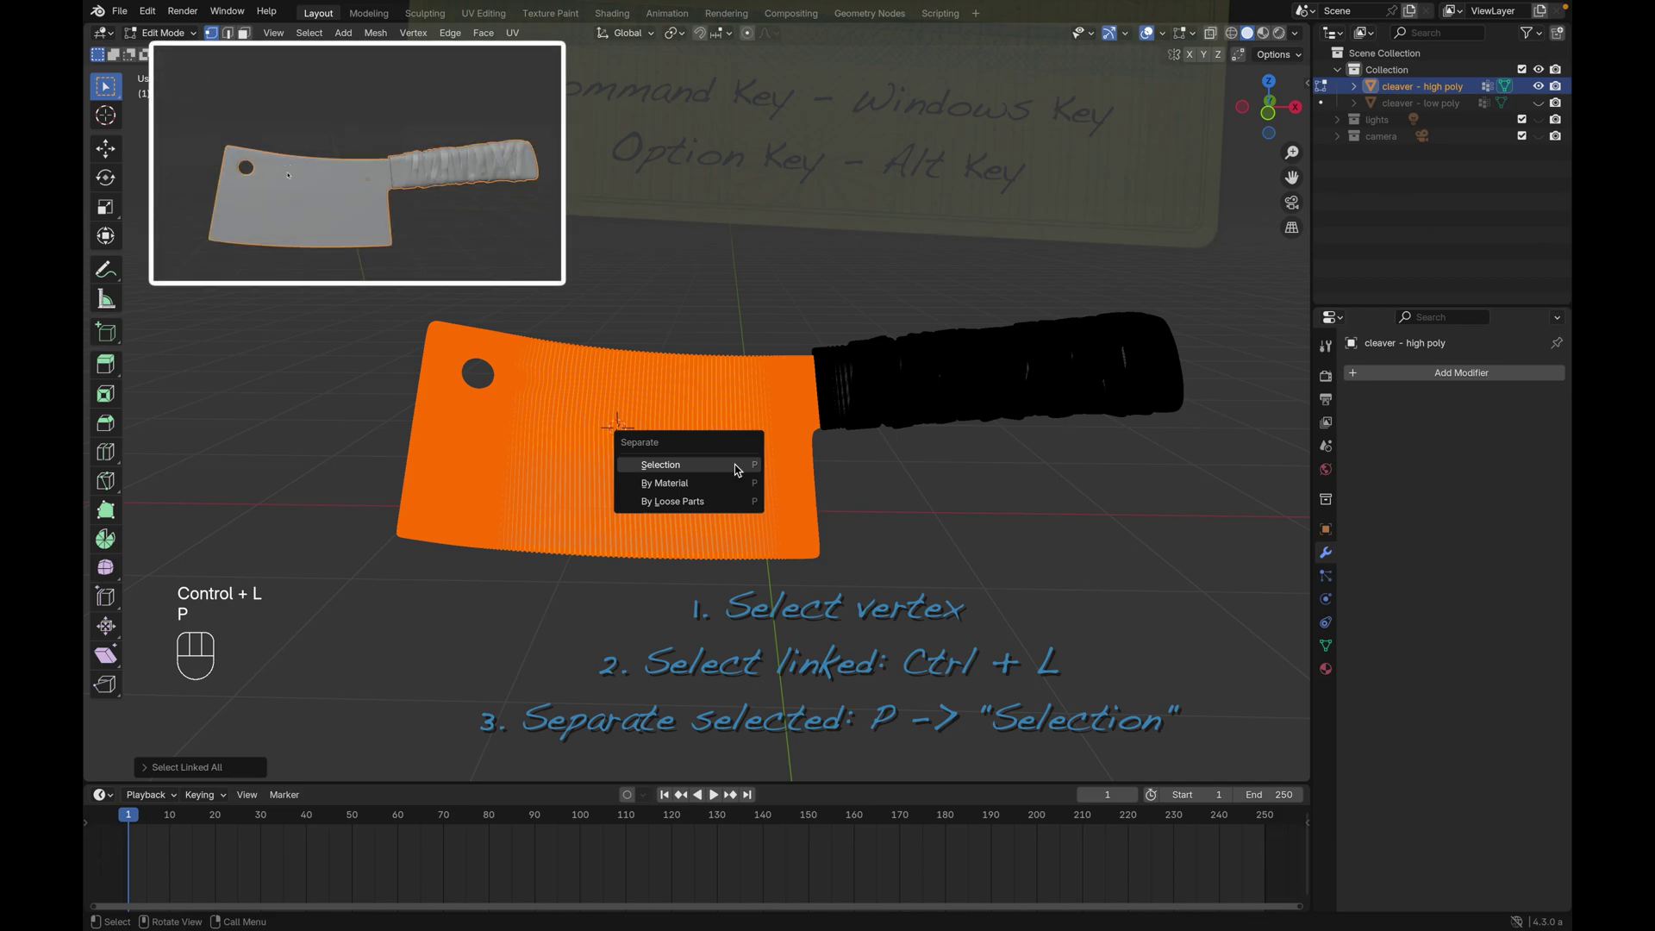
pyautogui.click(737, 466)
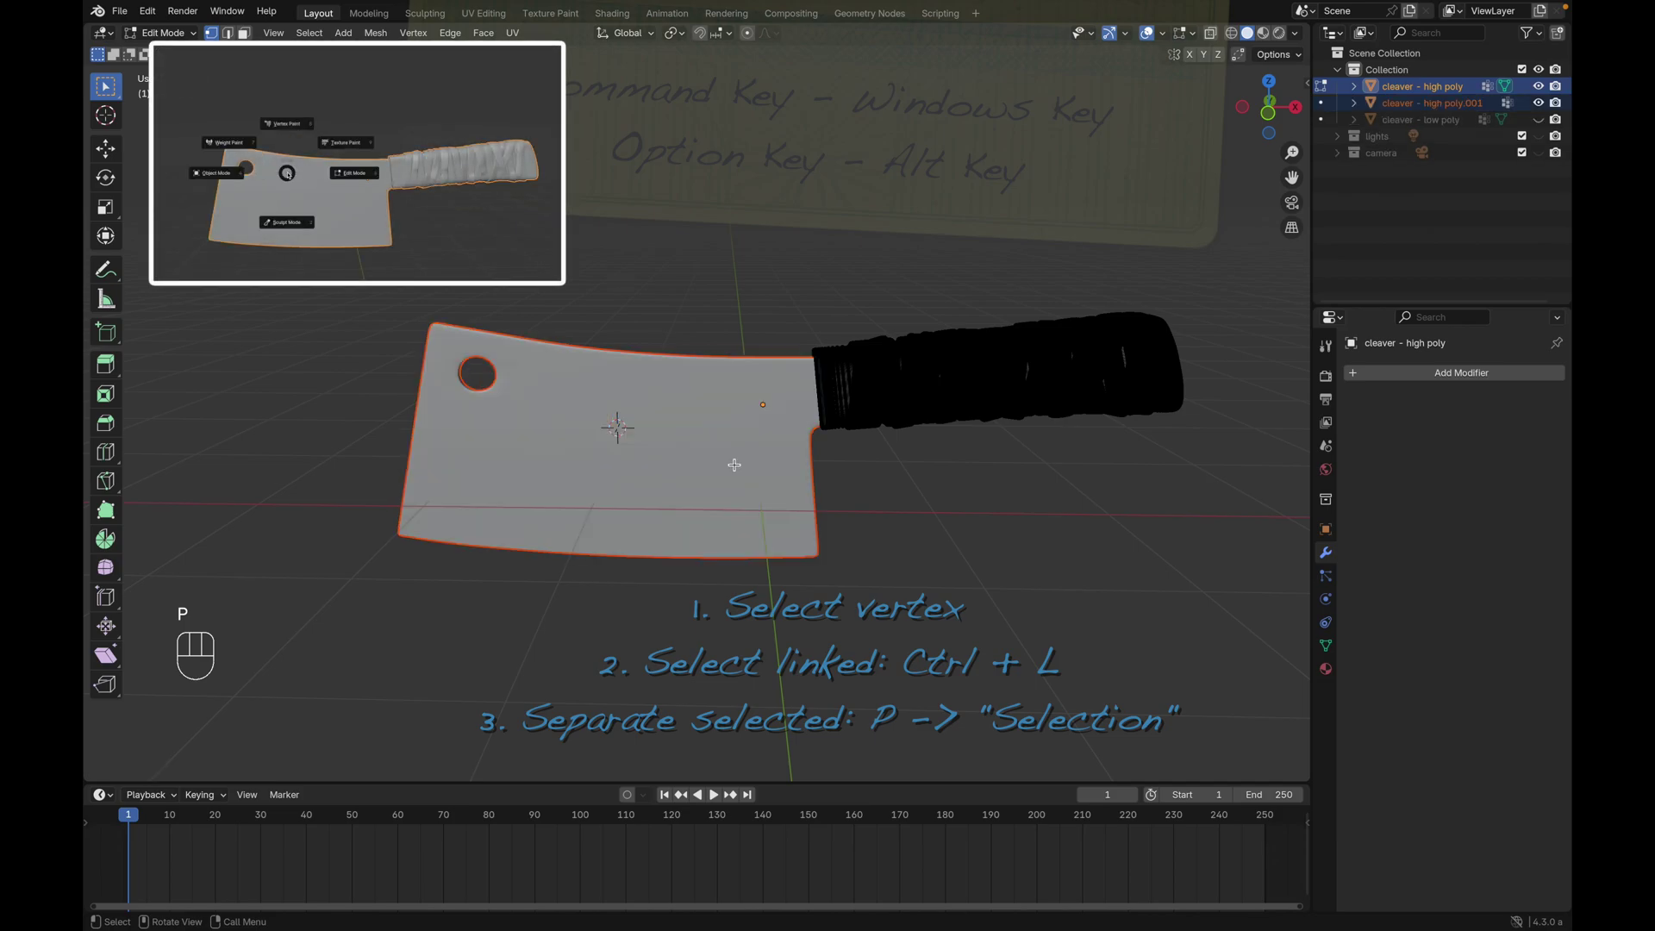
# Separate the handle into its own object, then return to Object Mode with the blade selected.
pyautogui.hotkey('ctrl', 'l')
pyautogui.press('p')
pyautogui.click(838, 398)
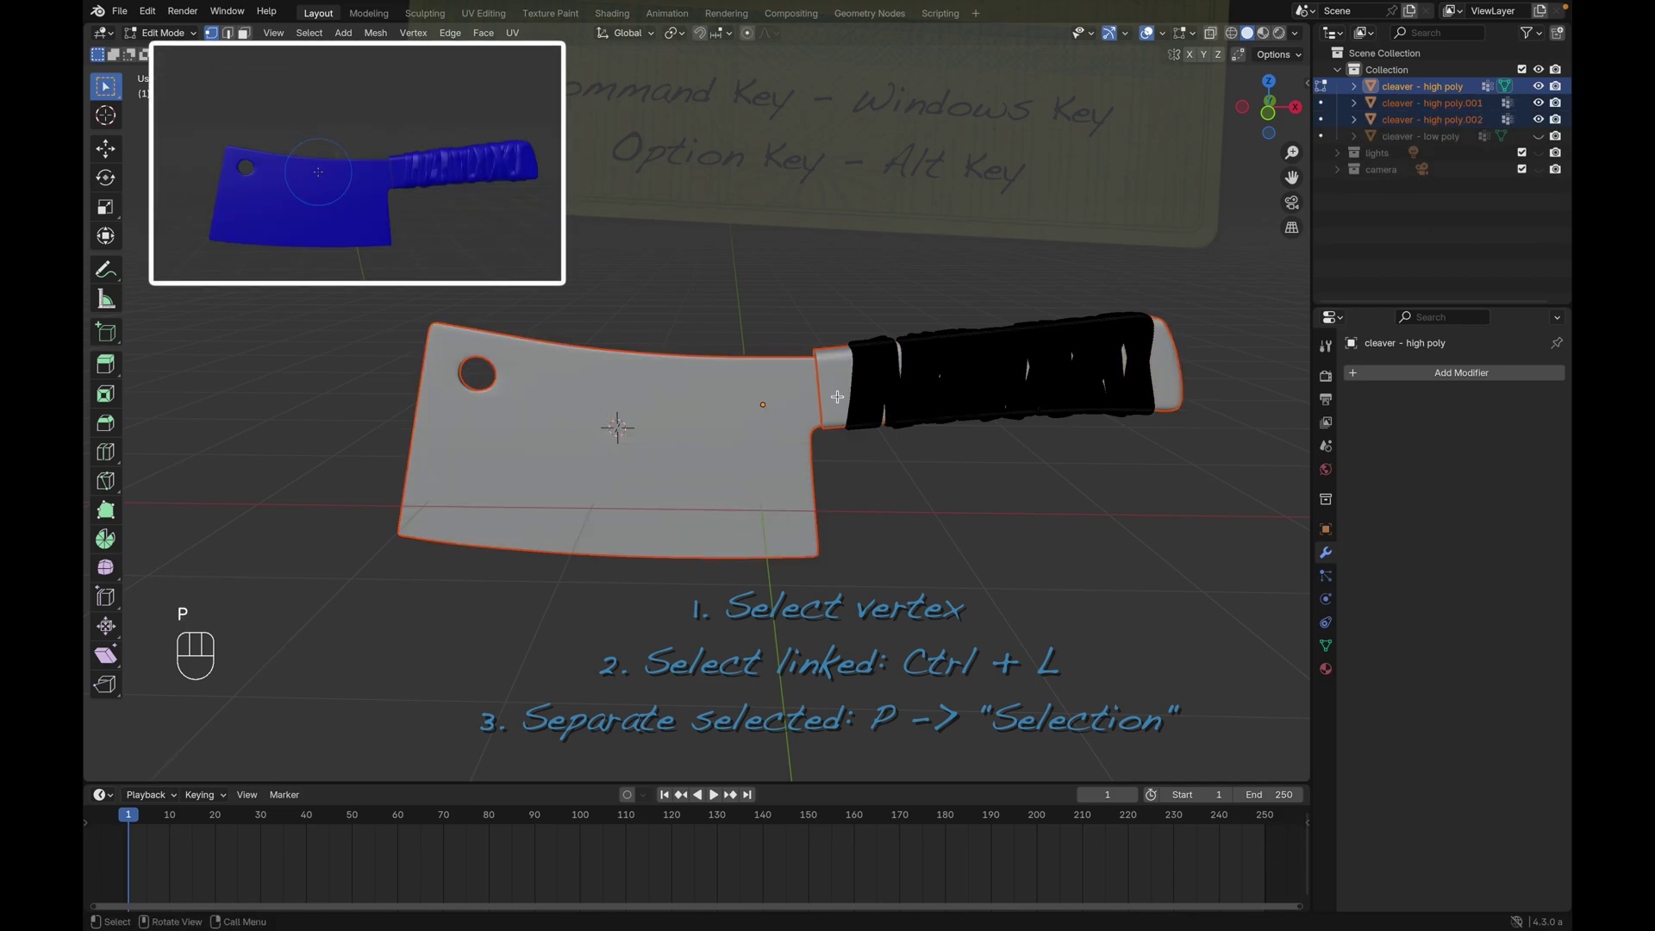
pyautogui.press('Tab')
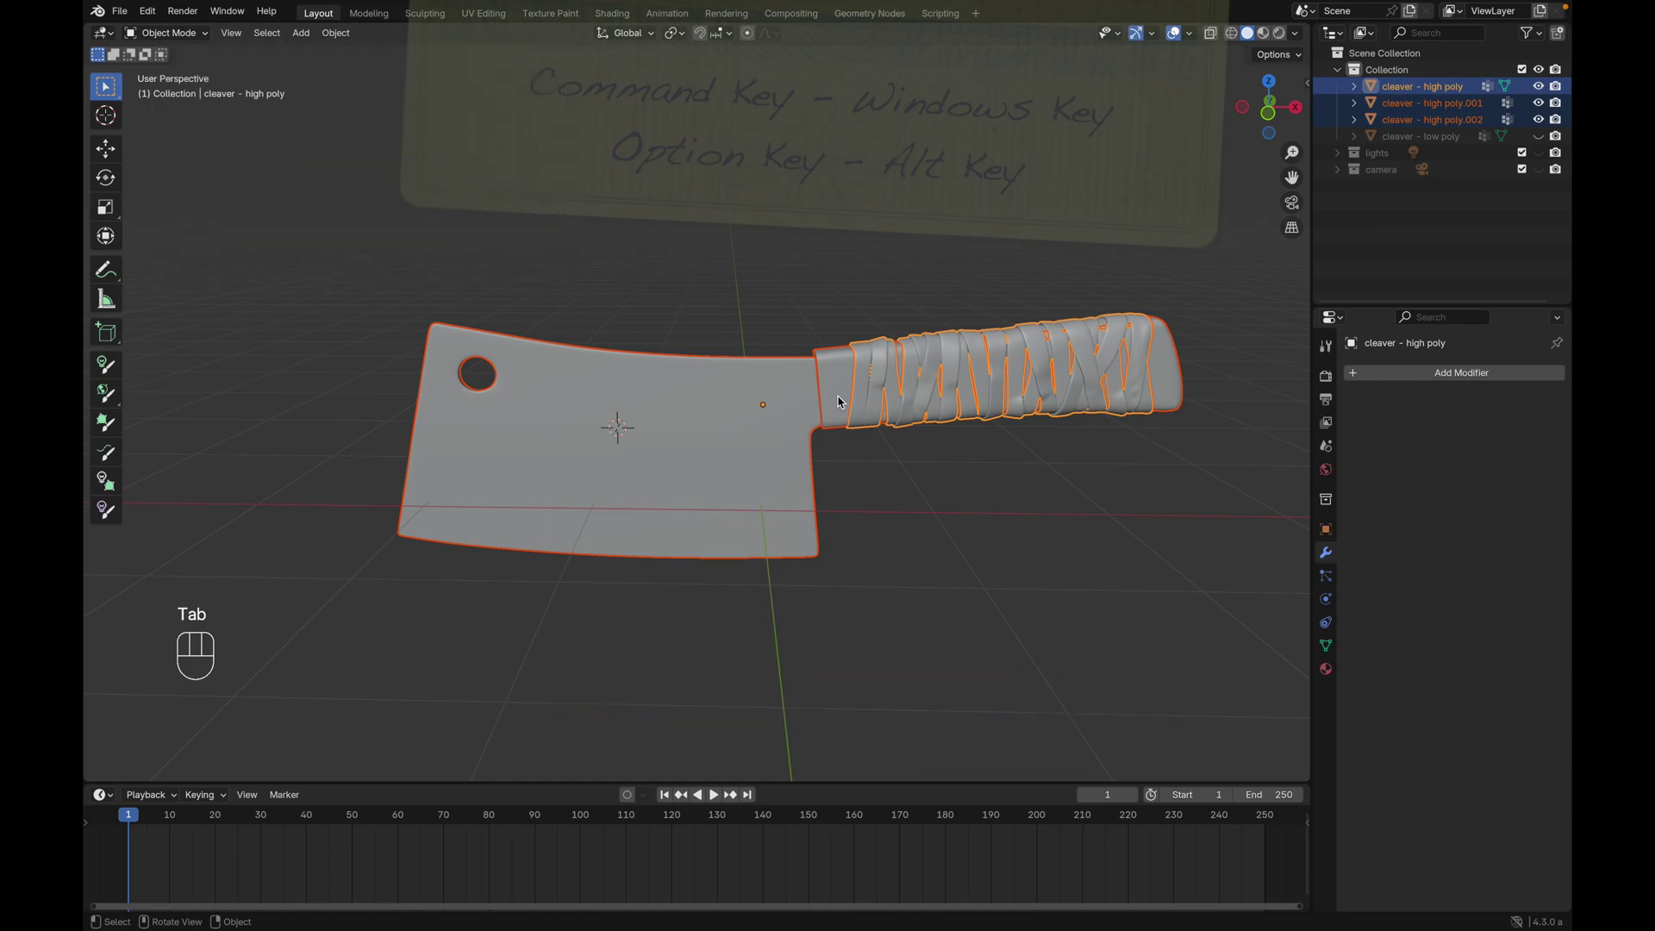
pyautogui.click(728, 405)
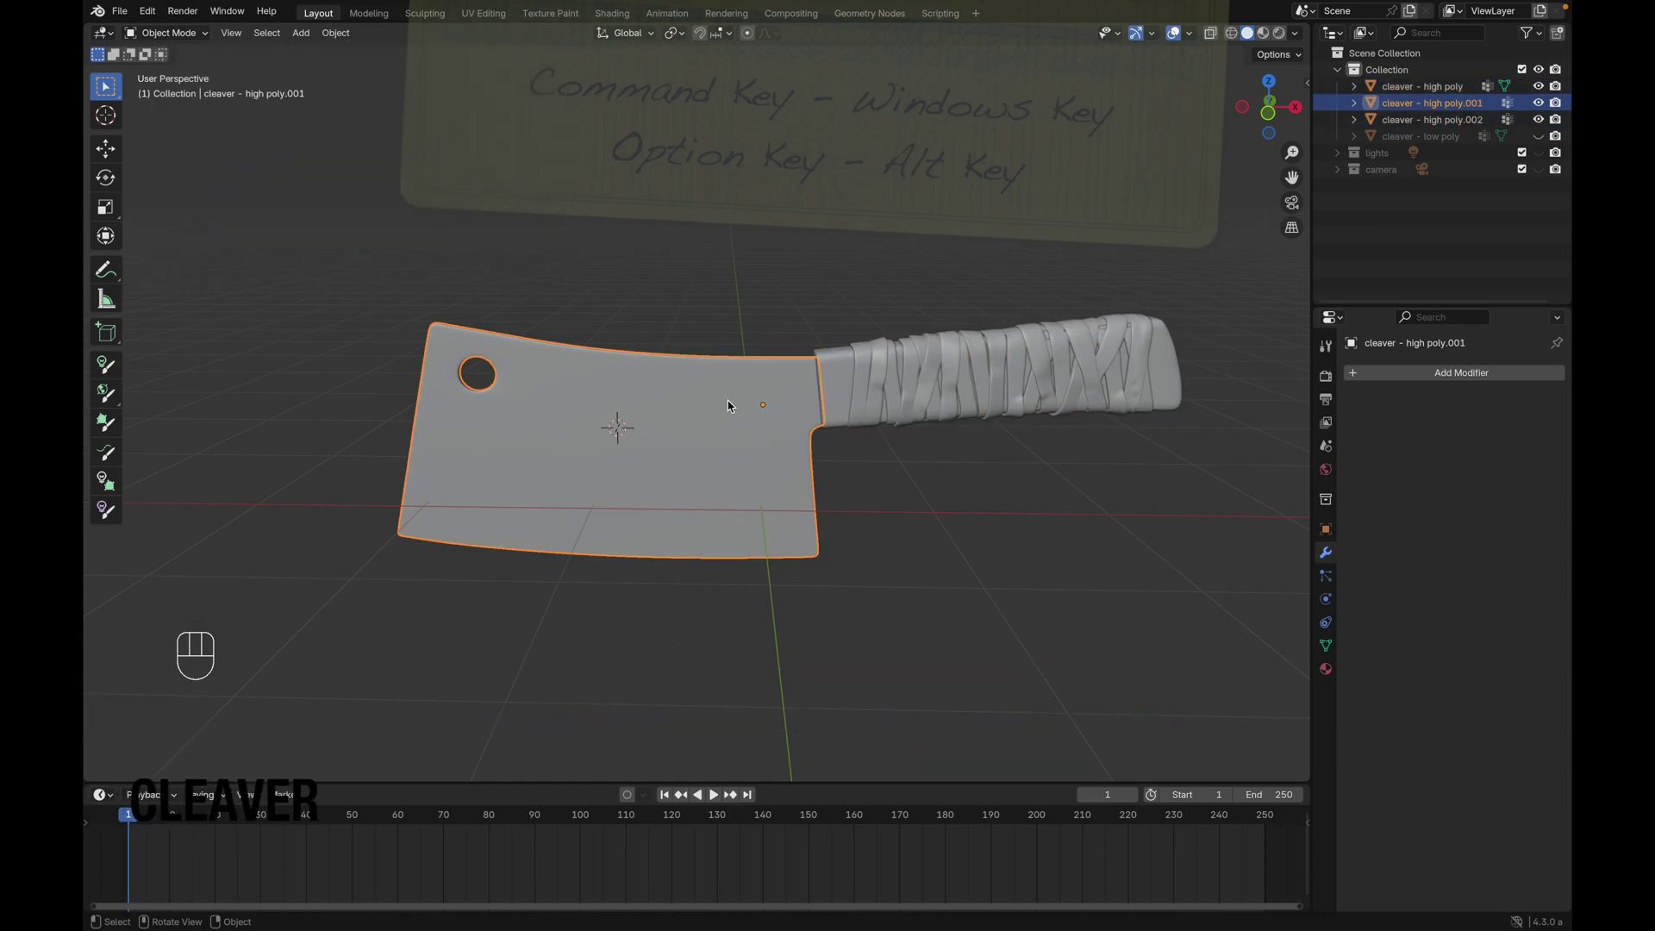
# In Vertex Paint mode, fill the blade object with solid green via Set Vertex Colors.
pyautogui.hotkey('ctrl', 'Tab')
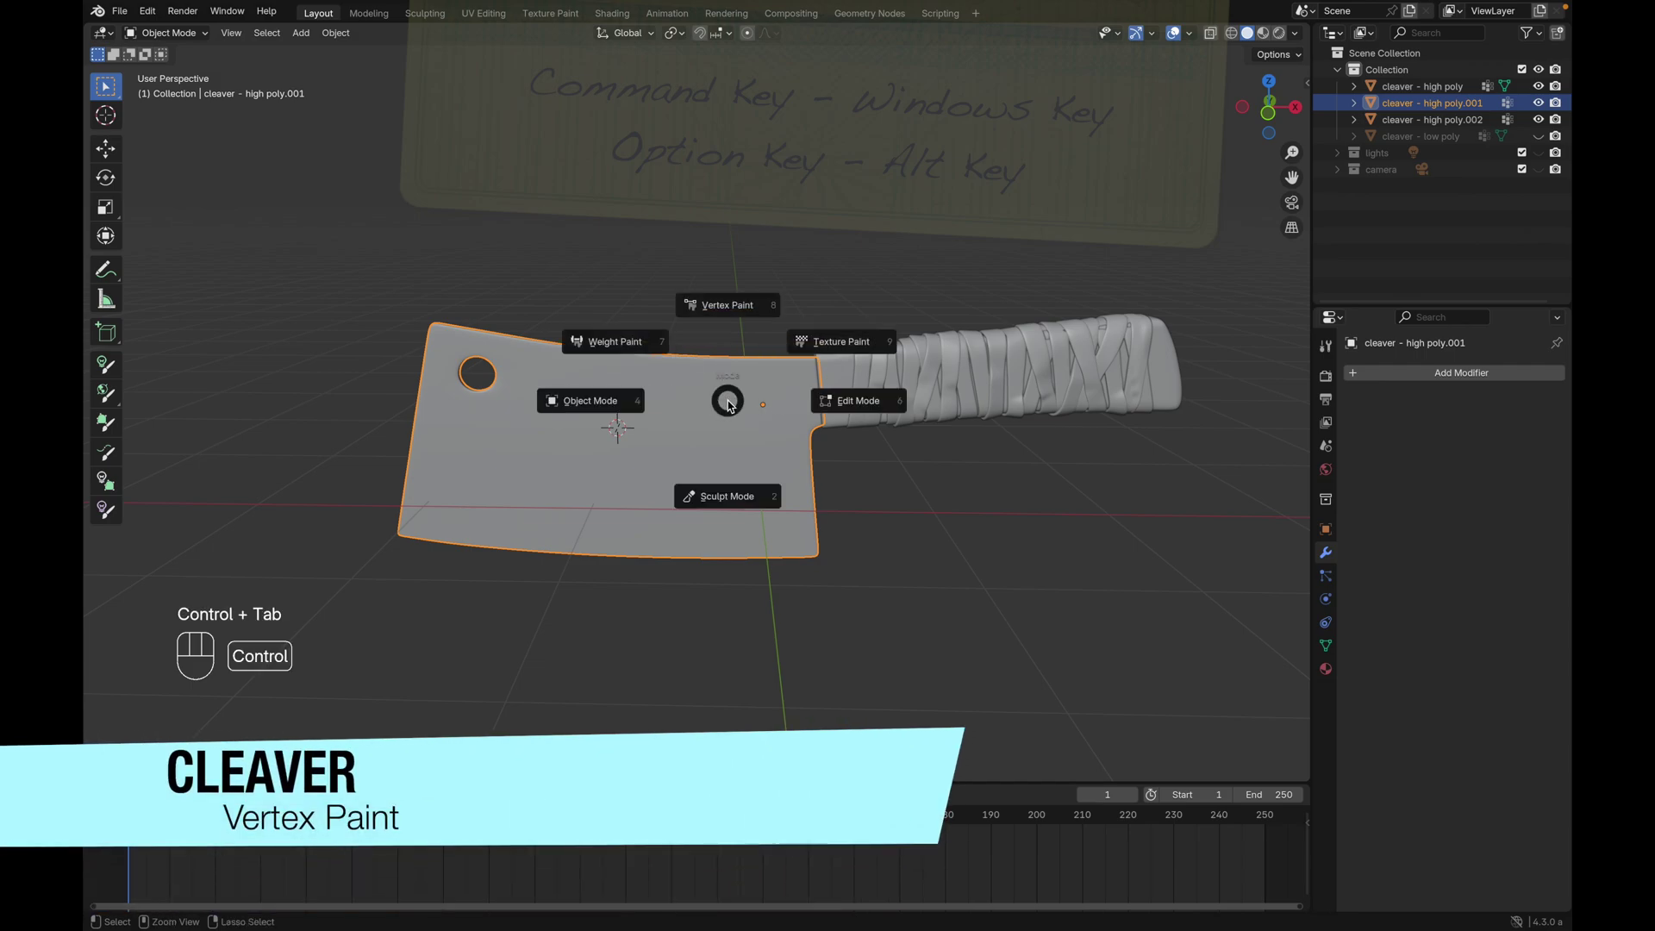
pyautogui.click(744, 324)
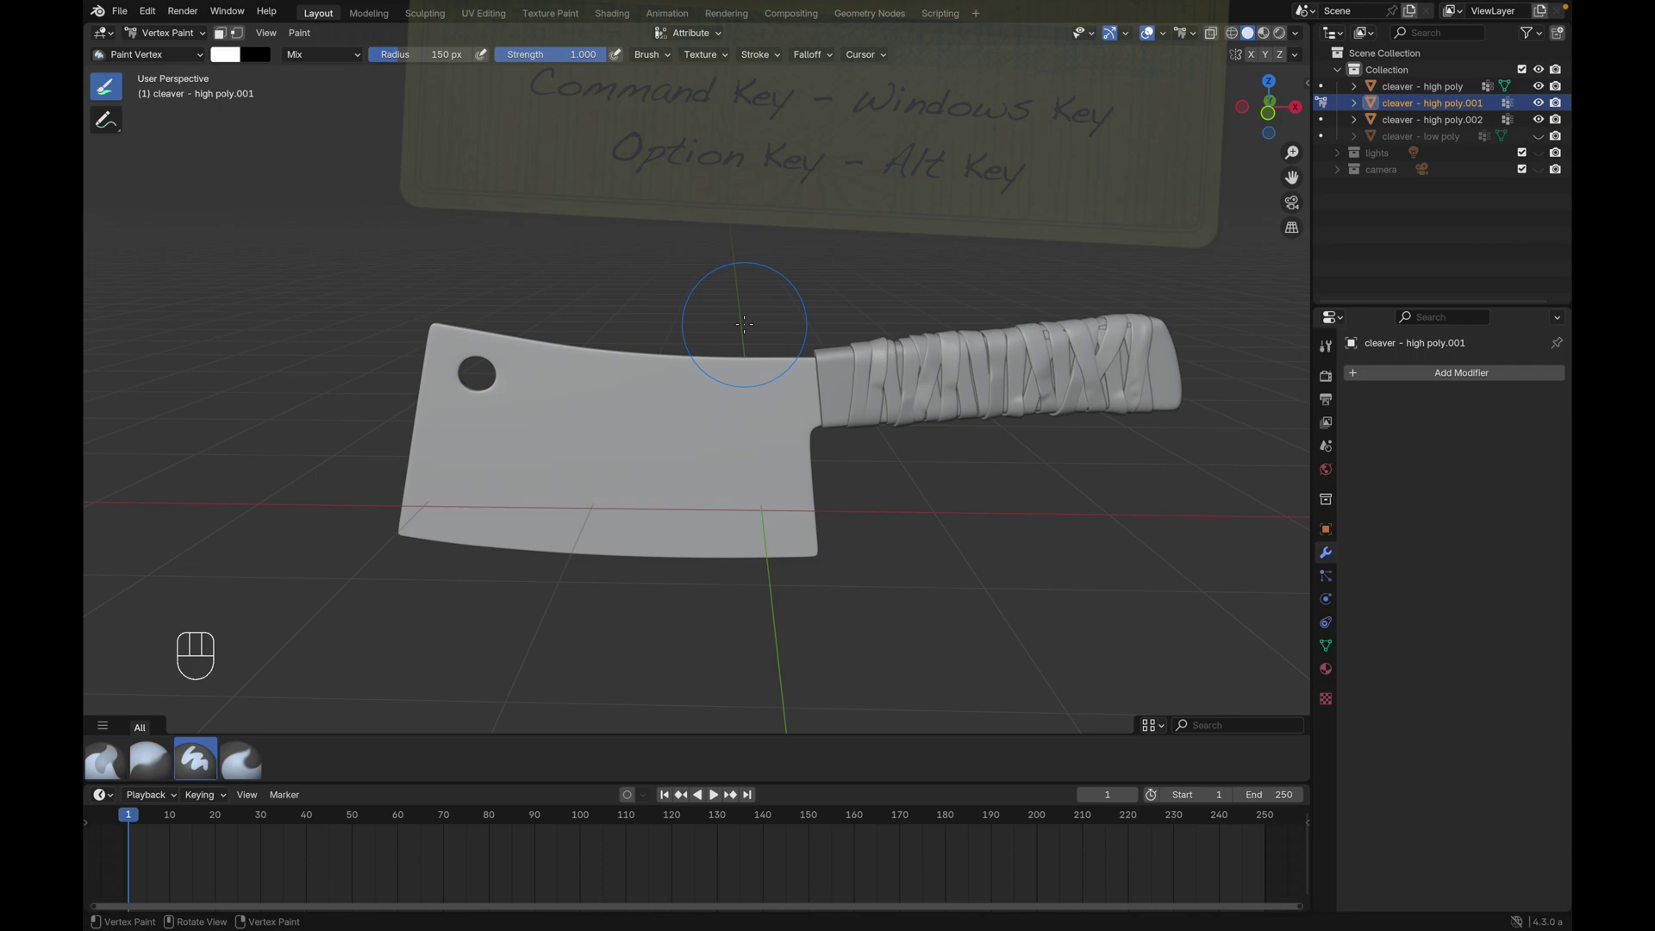
pyautogui.rightClick(631, 263)
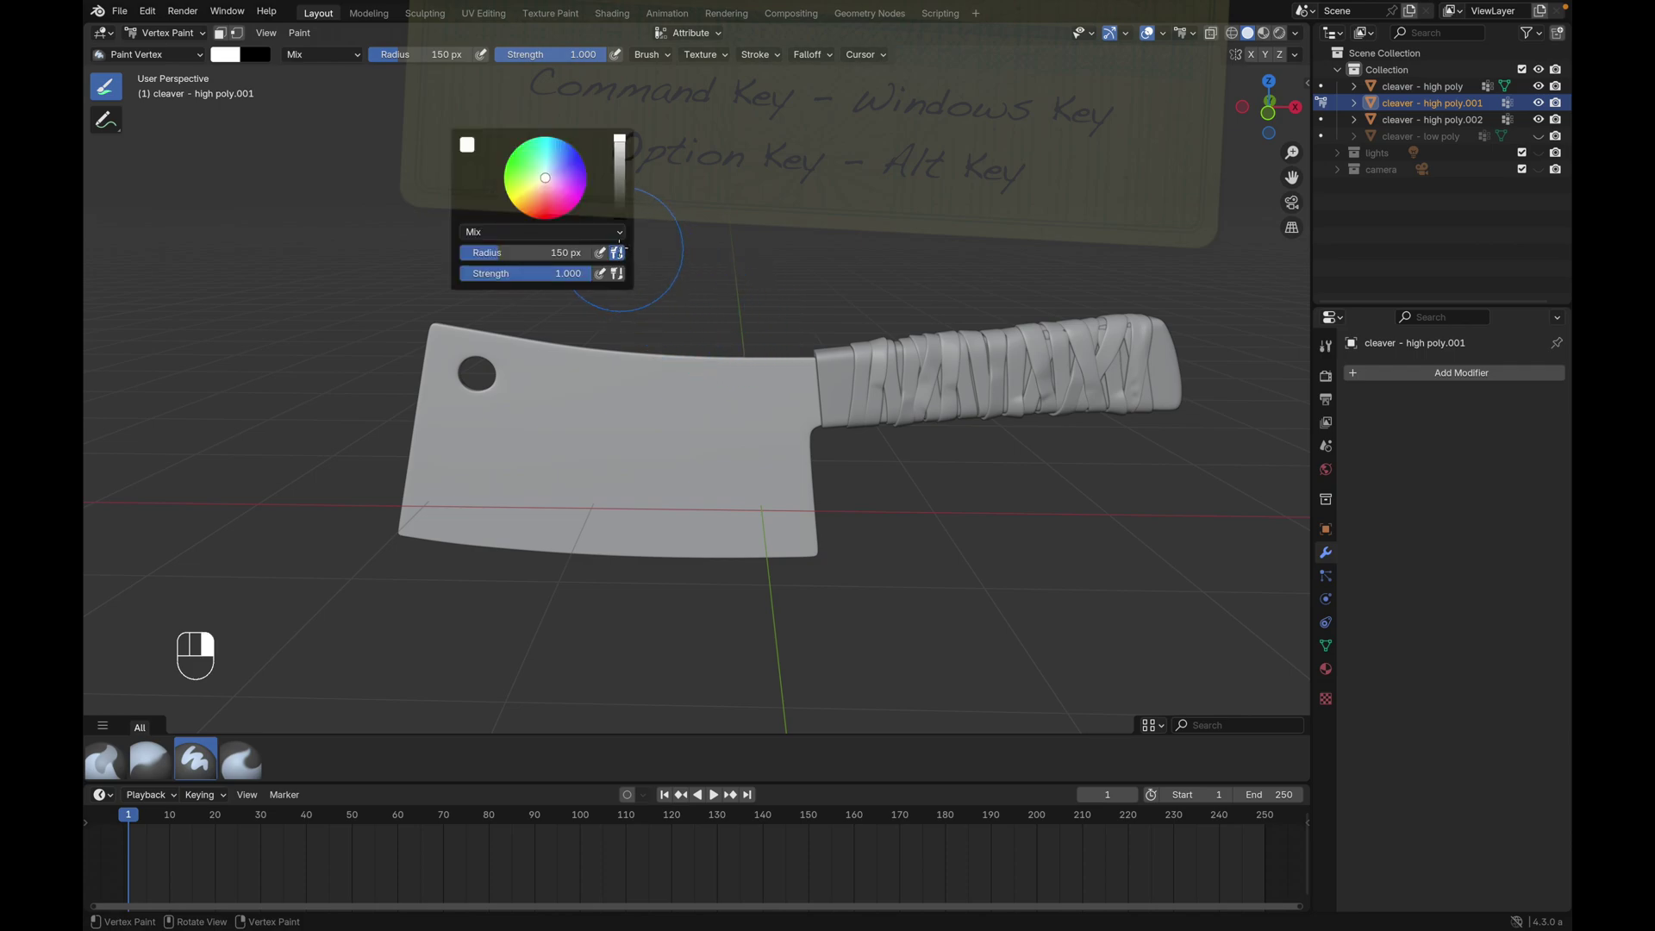
pyautogui.click(511, 154)
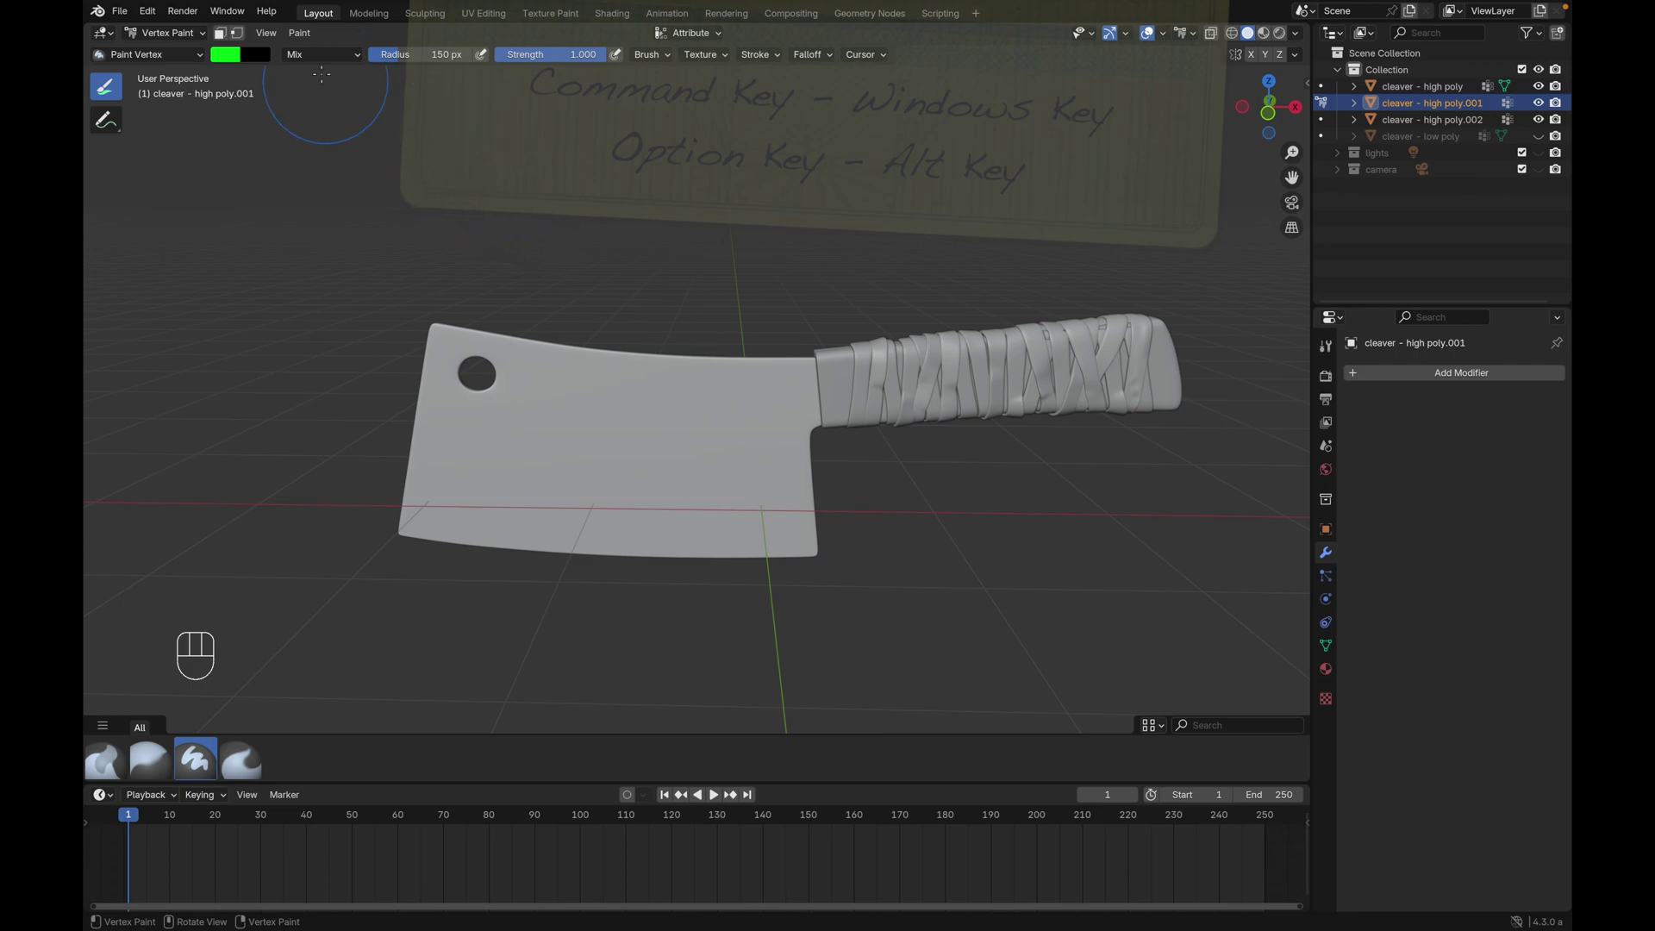
pyautogui.click(300, 34)
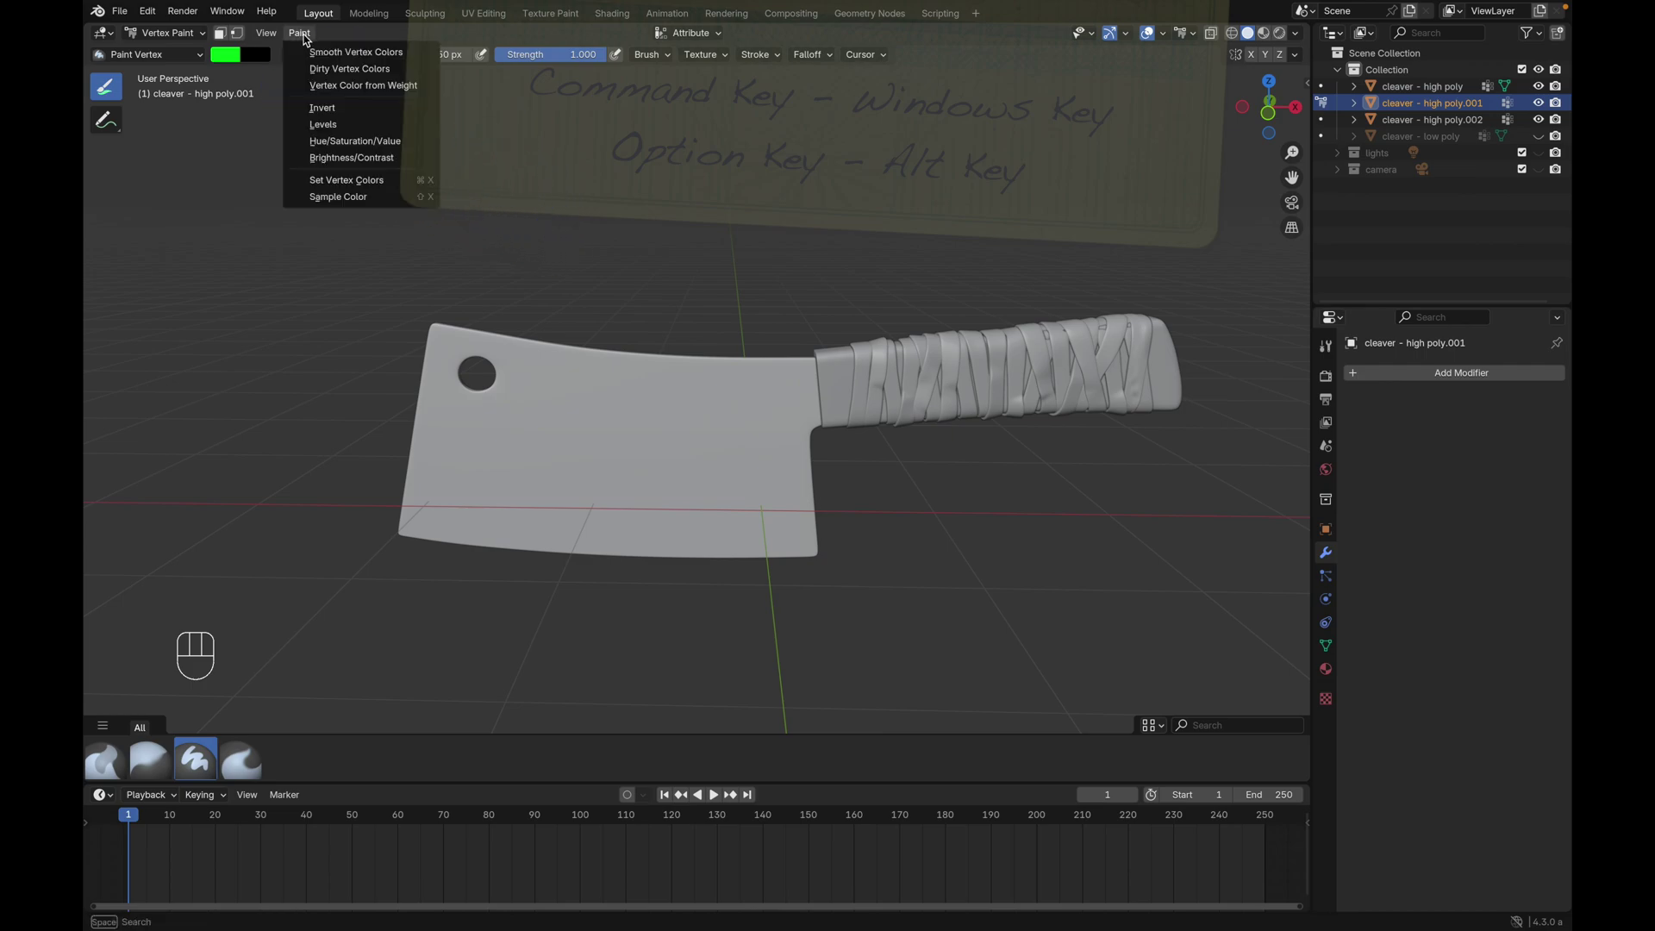
pyautogui.click(406, 183)
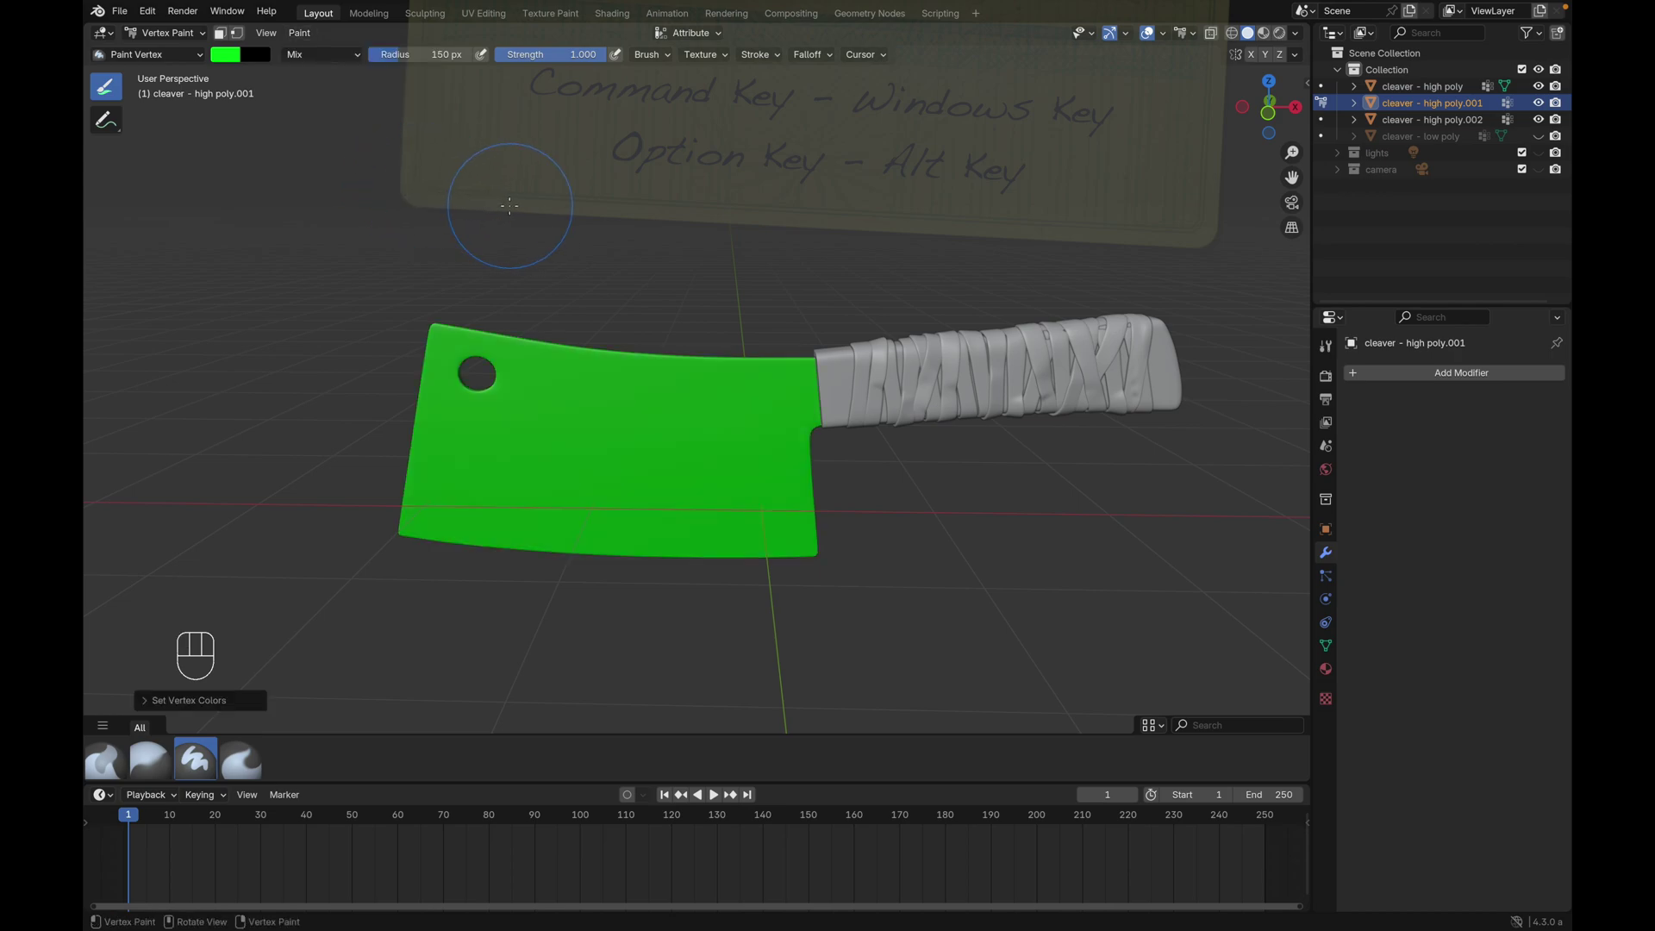
pyautogui.hotkey('ctrl', 'Tab')
# Fill the handle object cleaver - high poly.002 with solid red vertex colour.
pyautogui.click(426, 216)
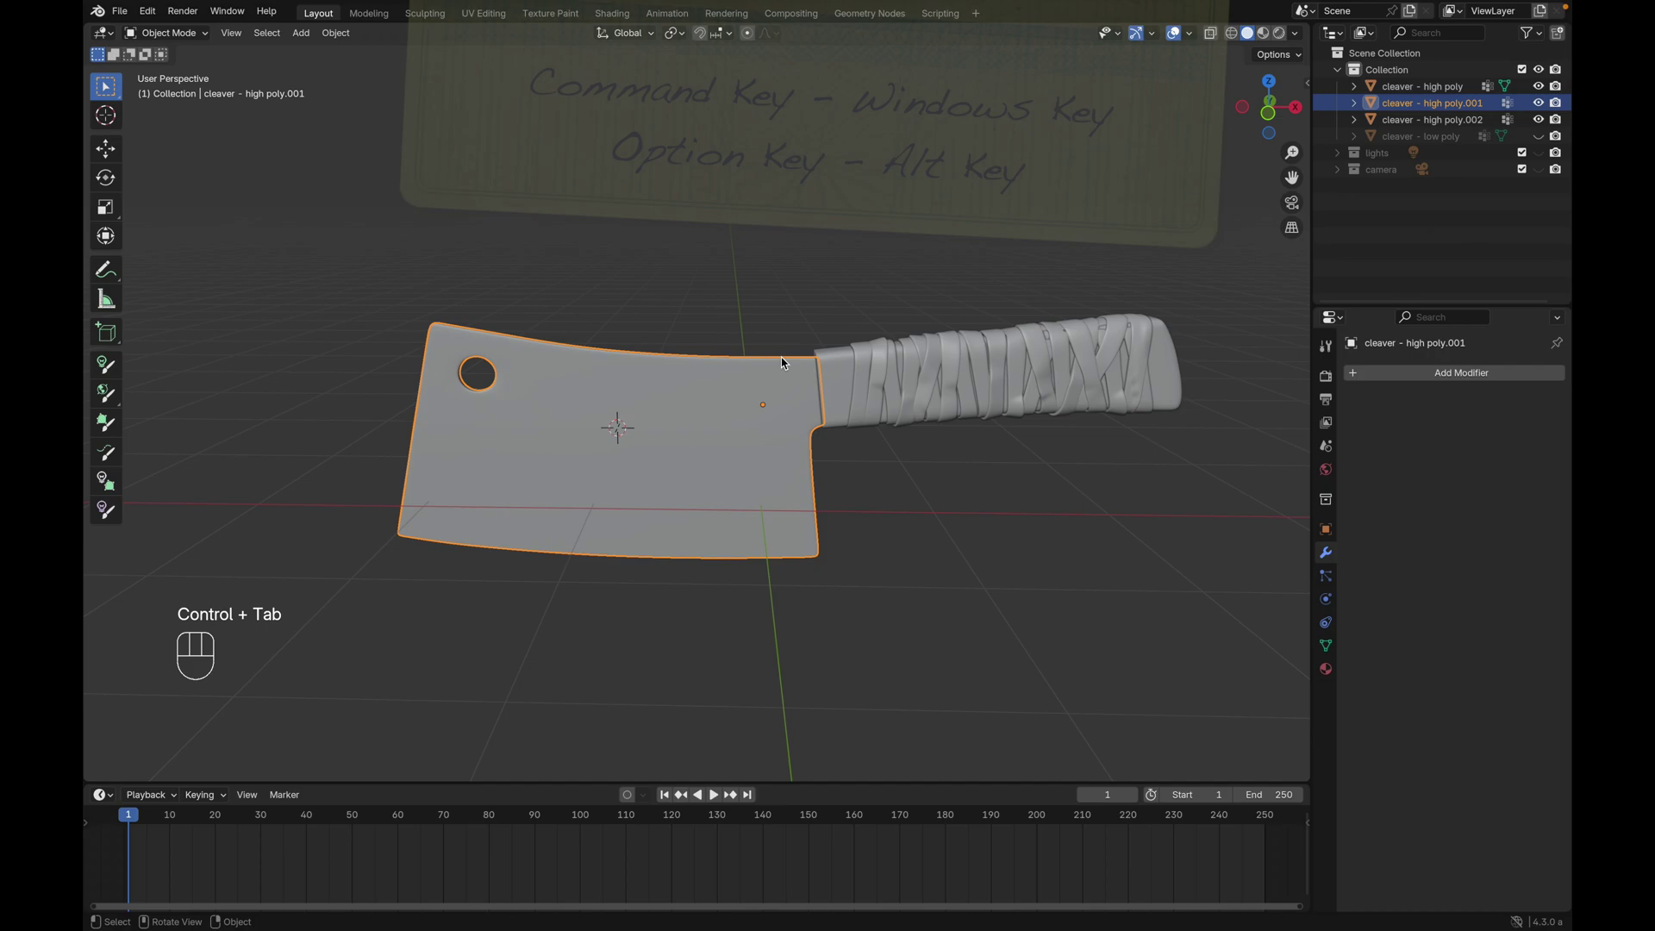
pyautogui.click(834, 373)
pyautogui.hotkey('ctrl', 'Tab')
pyautogui.click(707, 209)
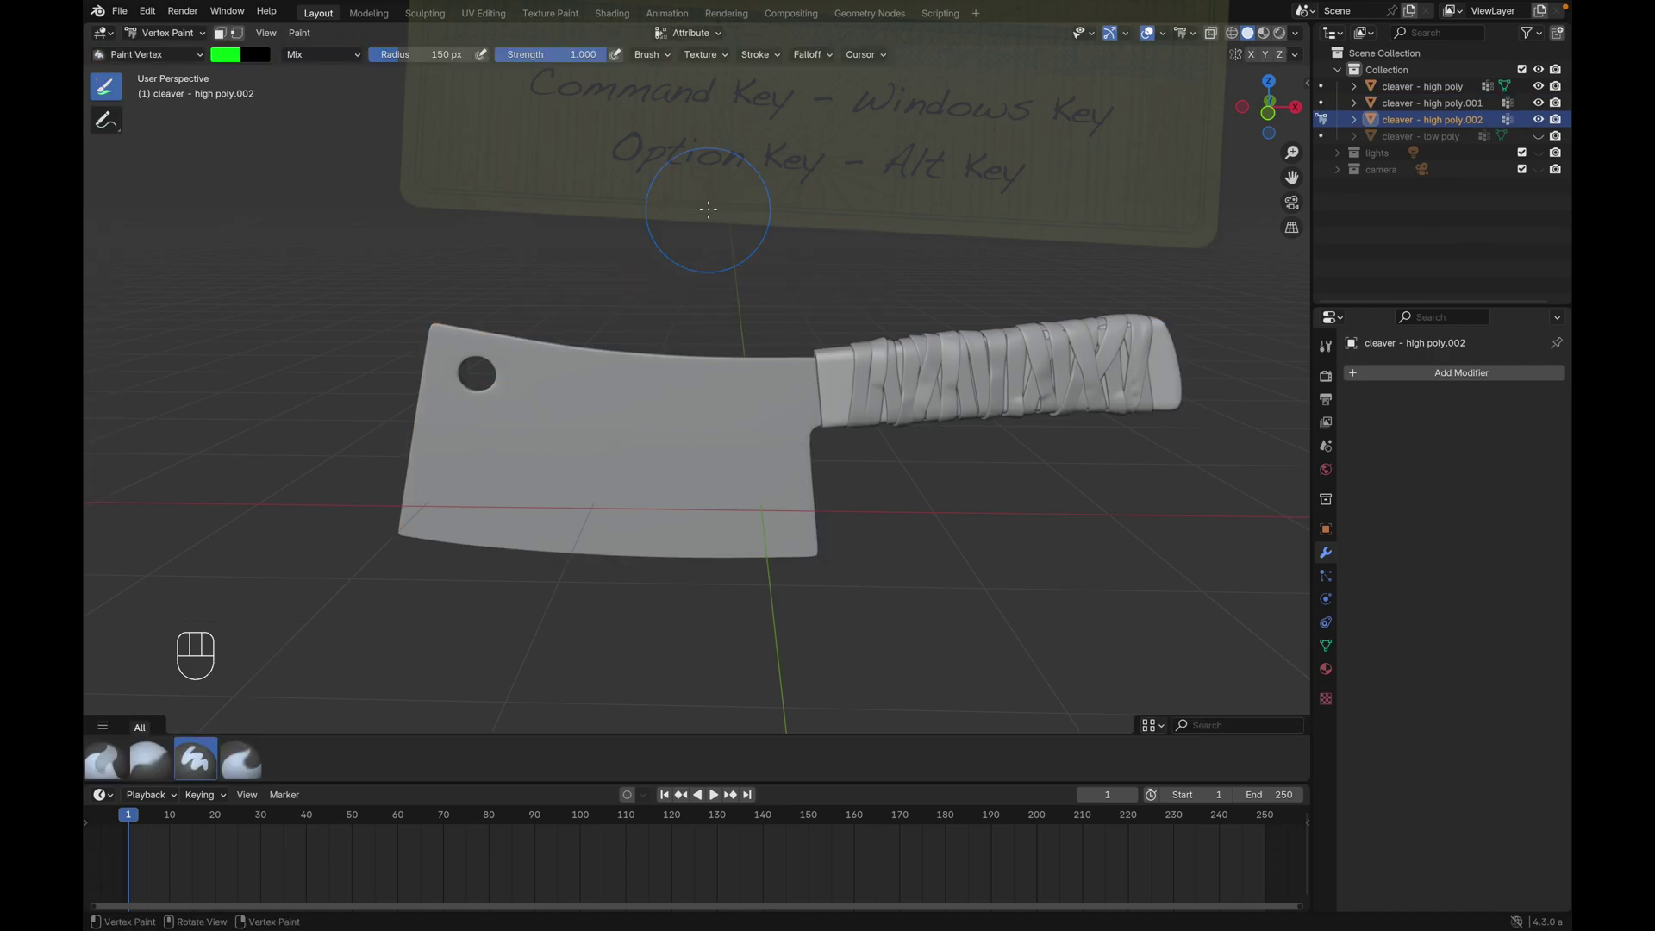
pyautogui.rightClick(691, 191)
pyautogui.moveTo(645, 142)
pyautogui.mouseDown()
pyautogui.moveTo(662, 163)
pyautogui.moveTo(640, 177)
pyautogui.moveTo(686, 259)
pyautogui.moveTo(759, 254)
pyautogui.mouseUp()
pyautogui.press('super+x')
pyautogui.hotkey('ctrl', 'Tab')
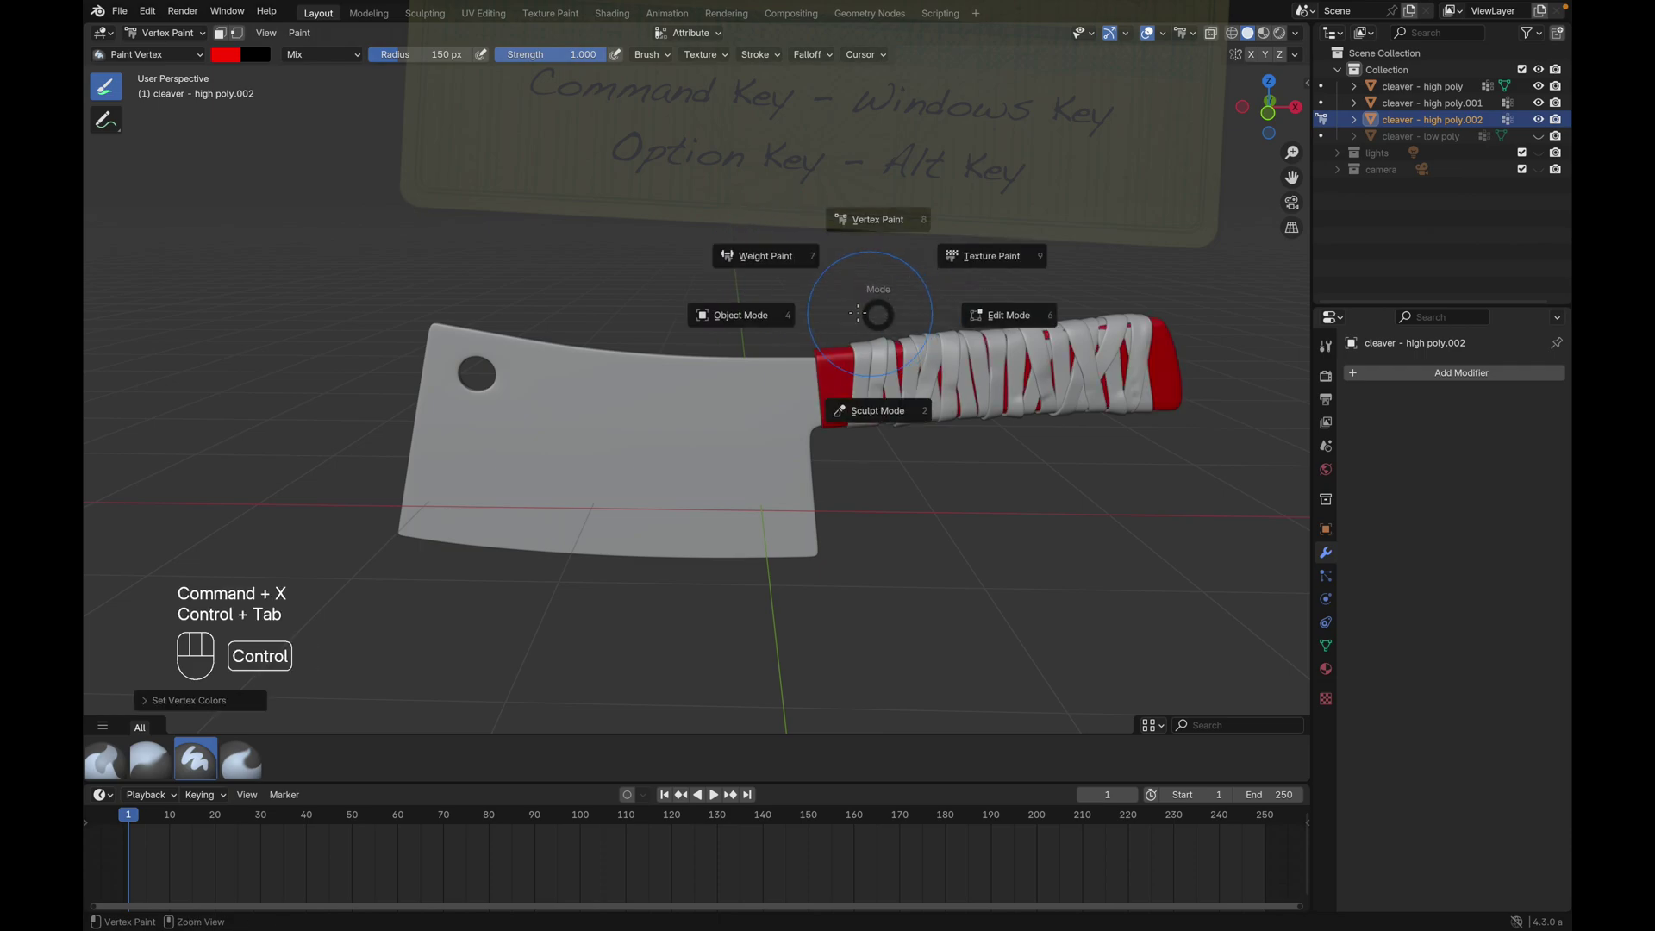
# Fill the leather wrap object with solid blue vertex colour and return to Object Mode.
pyautogui.click(862, 356)
pyautogui.hotkey('ctrl', 'Tab')
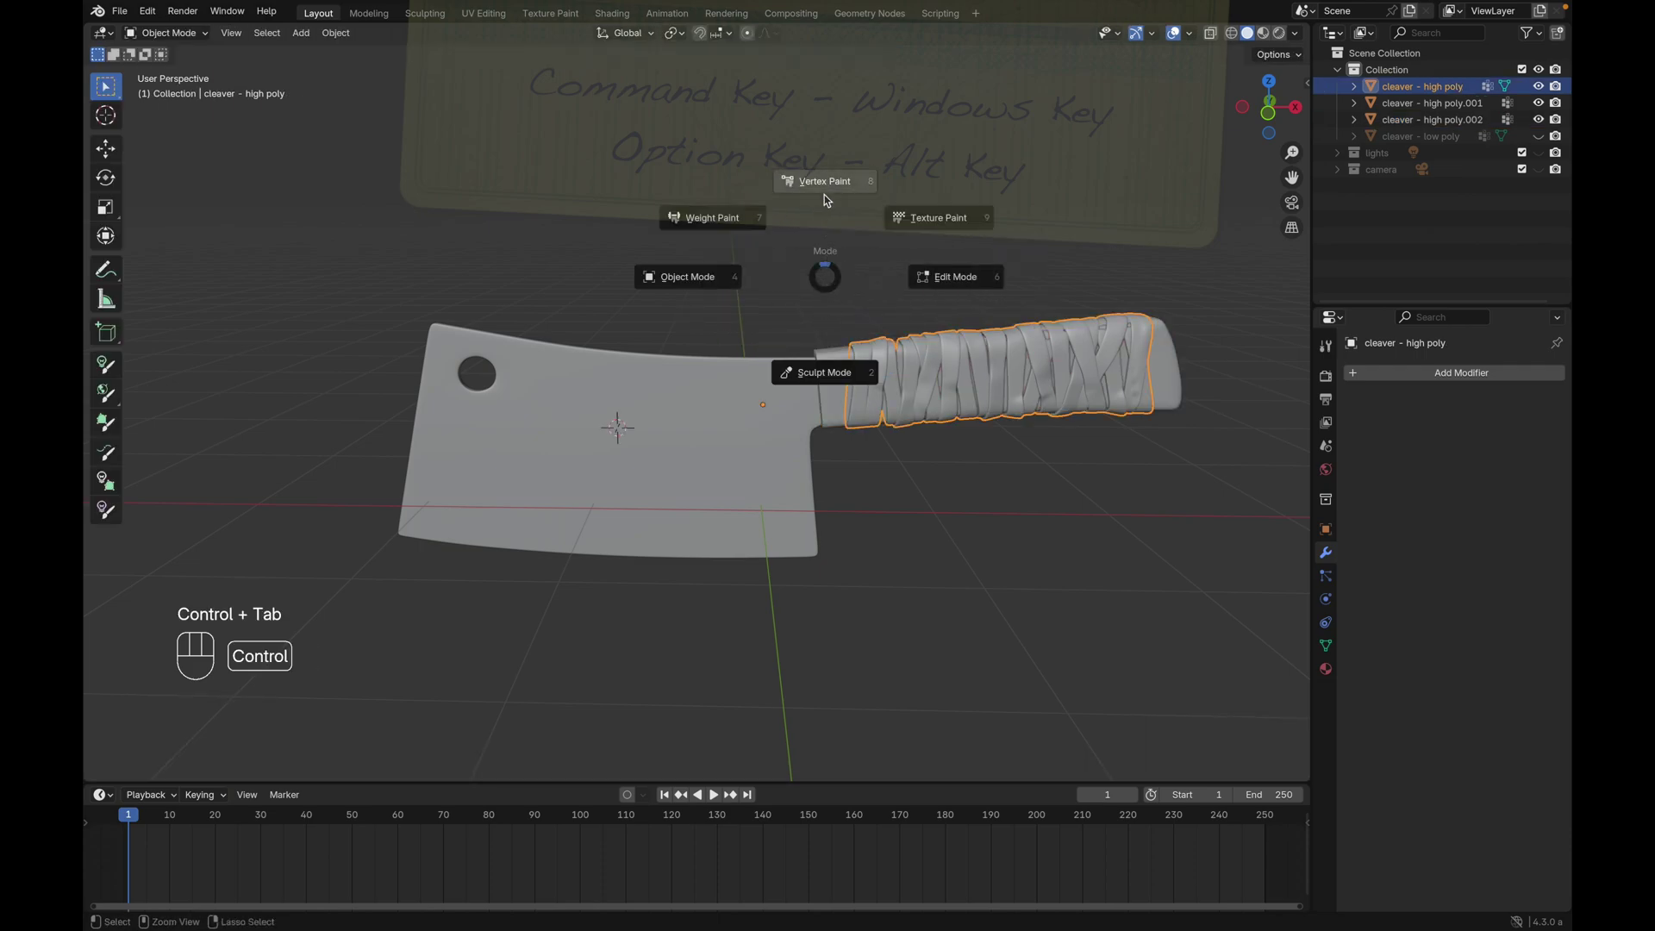
pyautogui.click(825, 188)
pyautogui.rightClick(824, 188)
pyautogui.moveTo(755, 132); pyautogui.dragTo(780, 89)
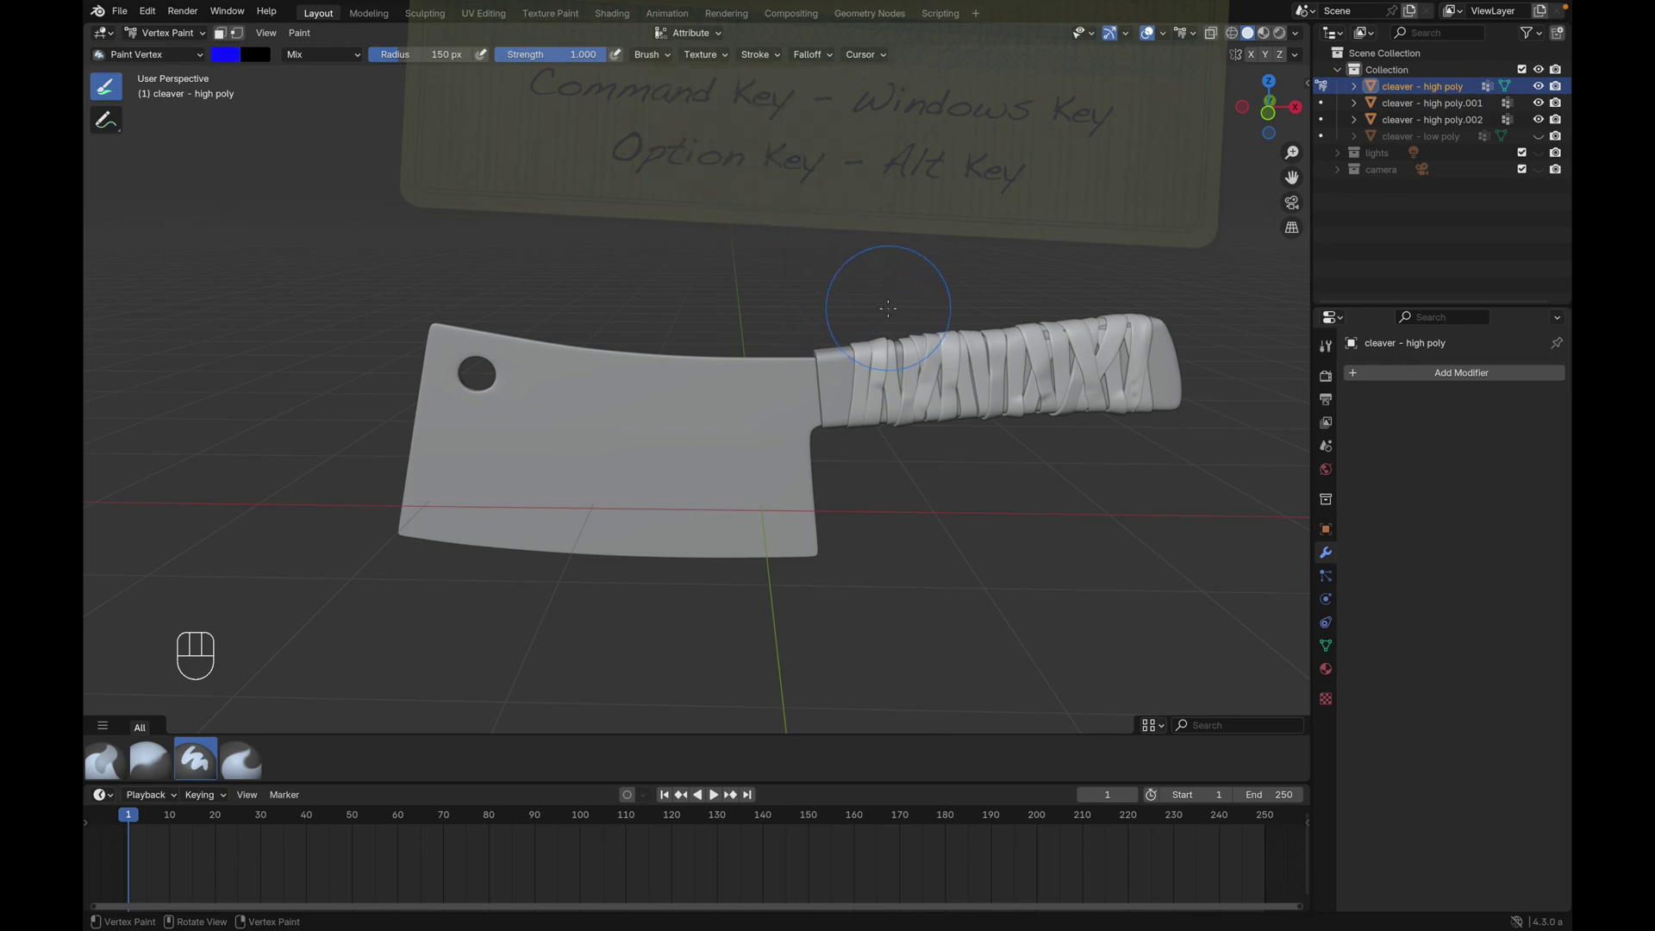
pyautogui.hotkey('ctrl', 'x')
pyautogui.hotkey('ctrl', 'Tab')
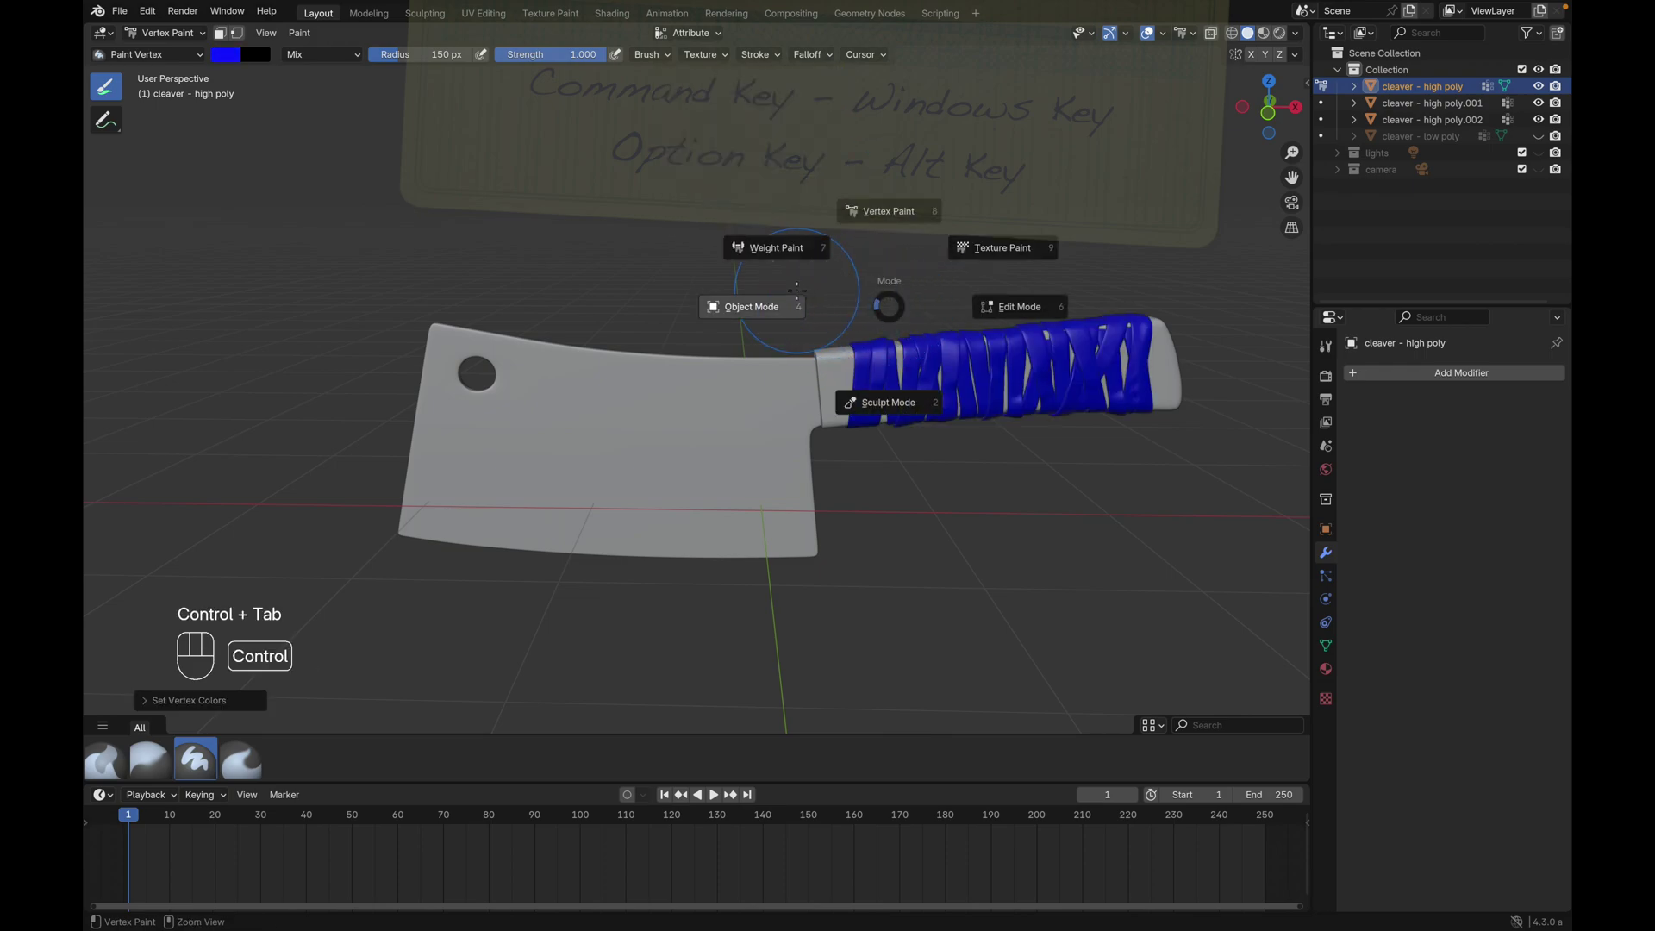
pyautogui.click(806, 271)
pyautogui.click(808, 276)
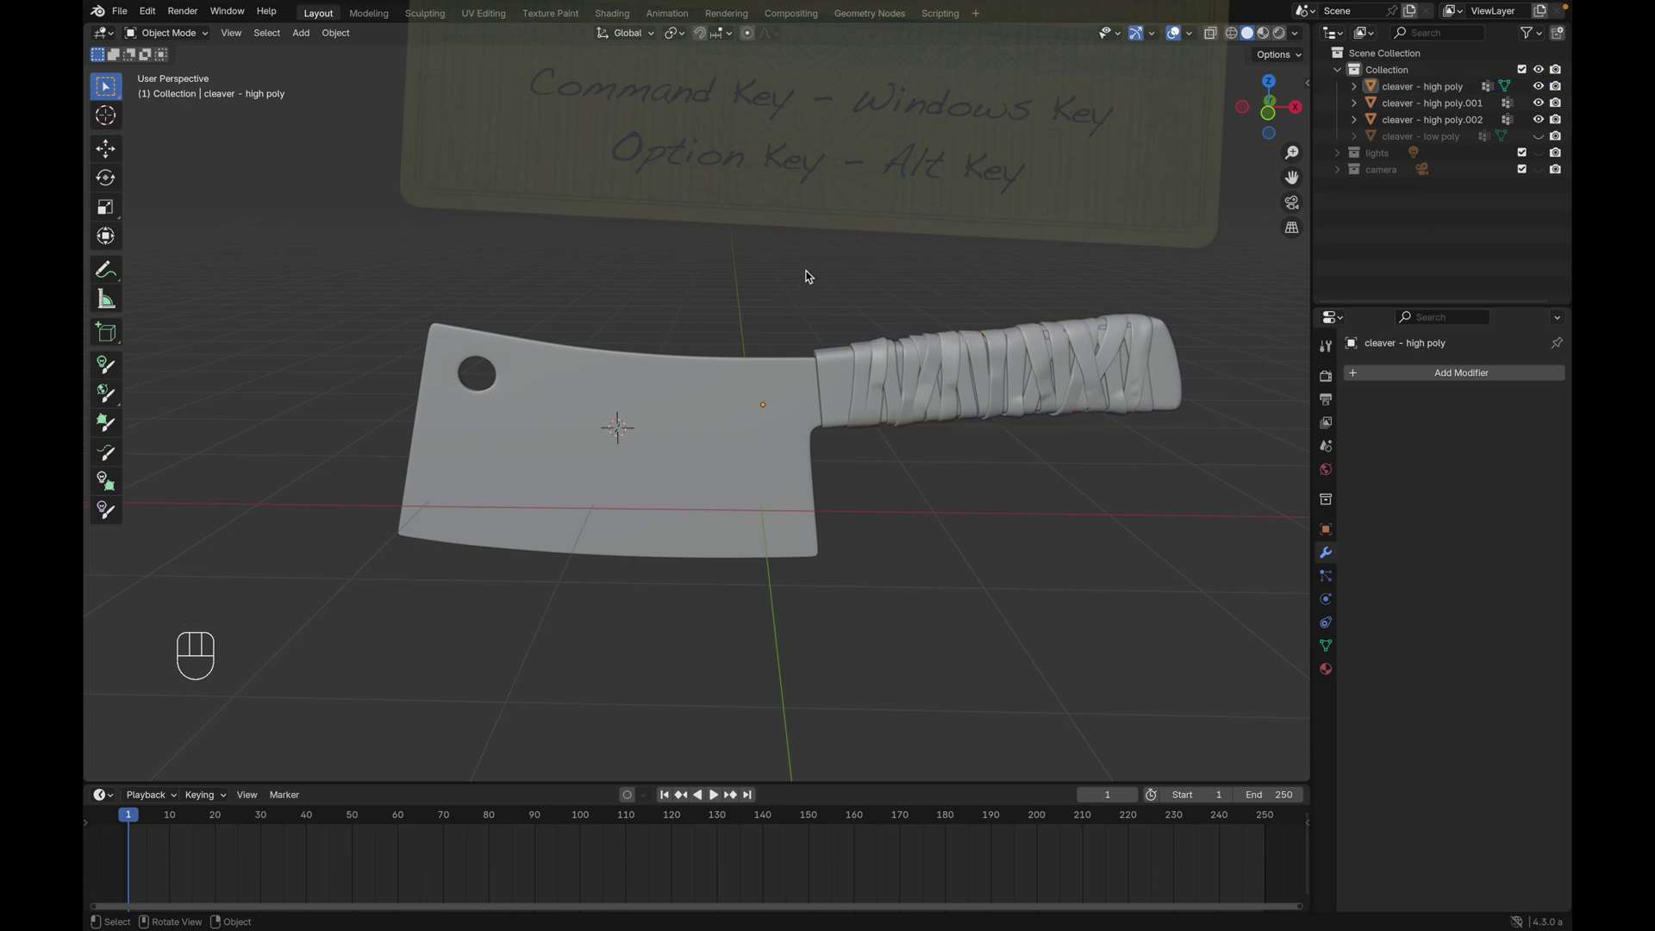
# Join all three parts with Ctrl+J and confirm the green, red and blue colours in Vertex Paint.
pyautogui.press('a')
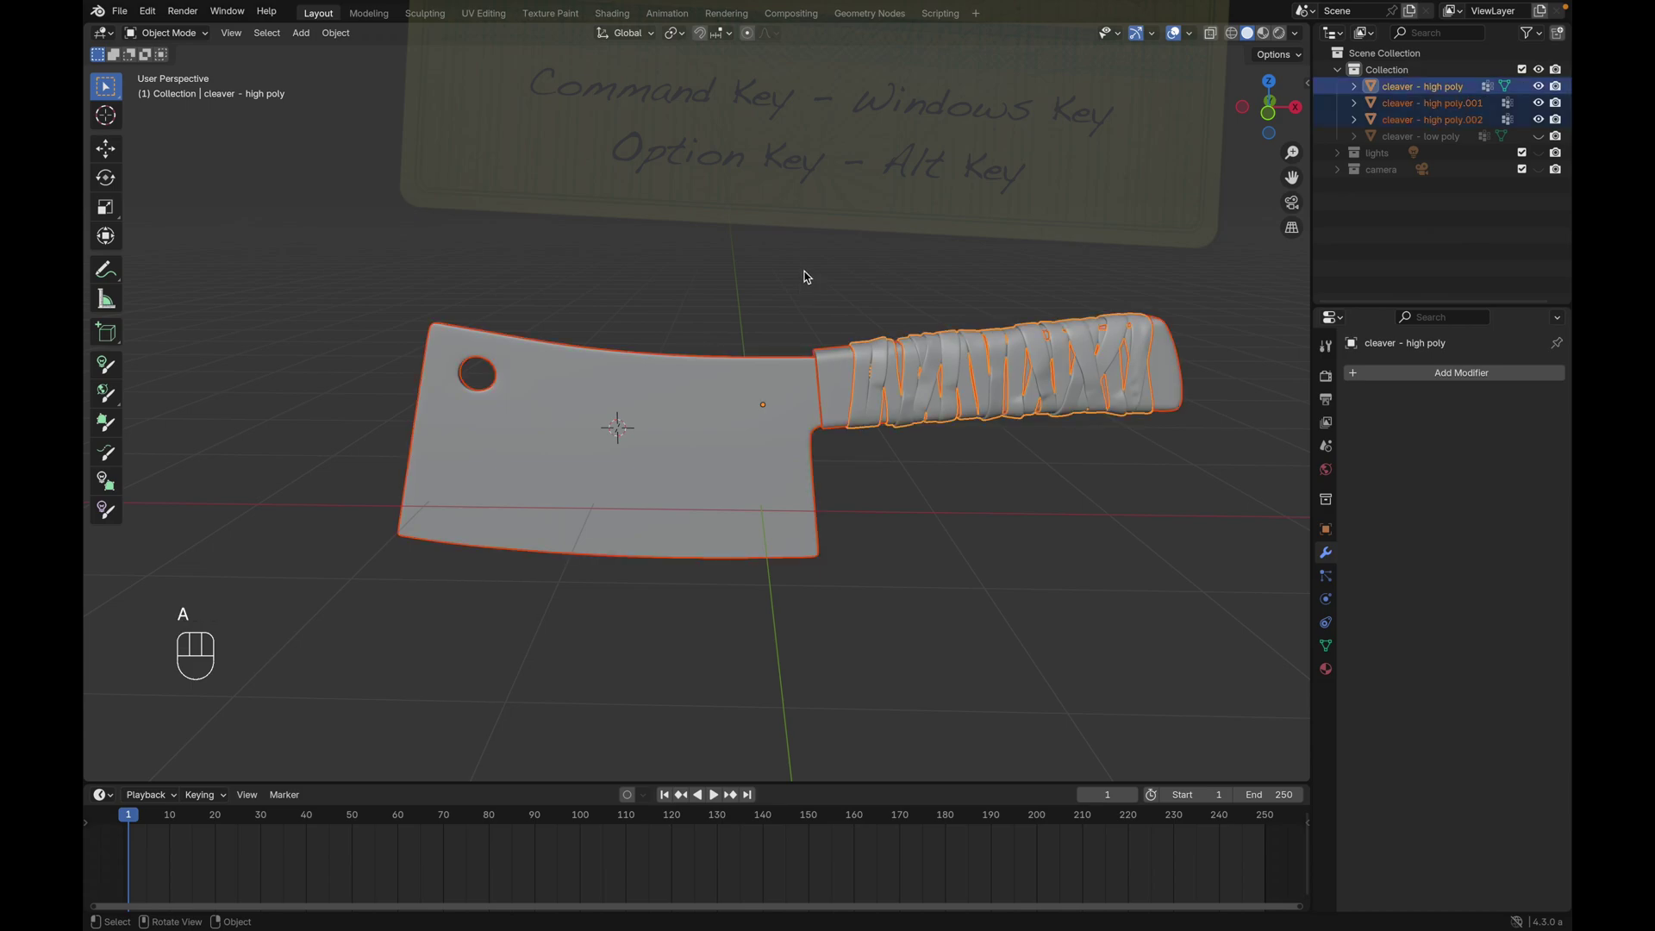
pyautogui.hotkey('ctrl', 'j')
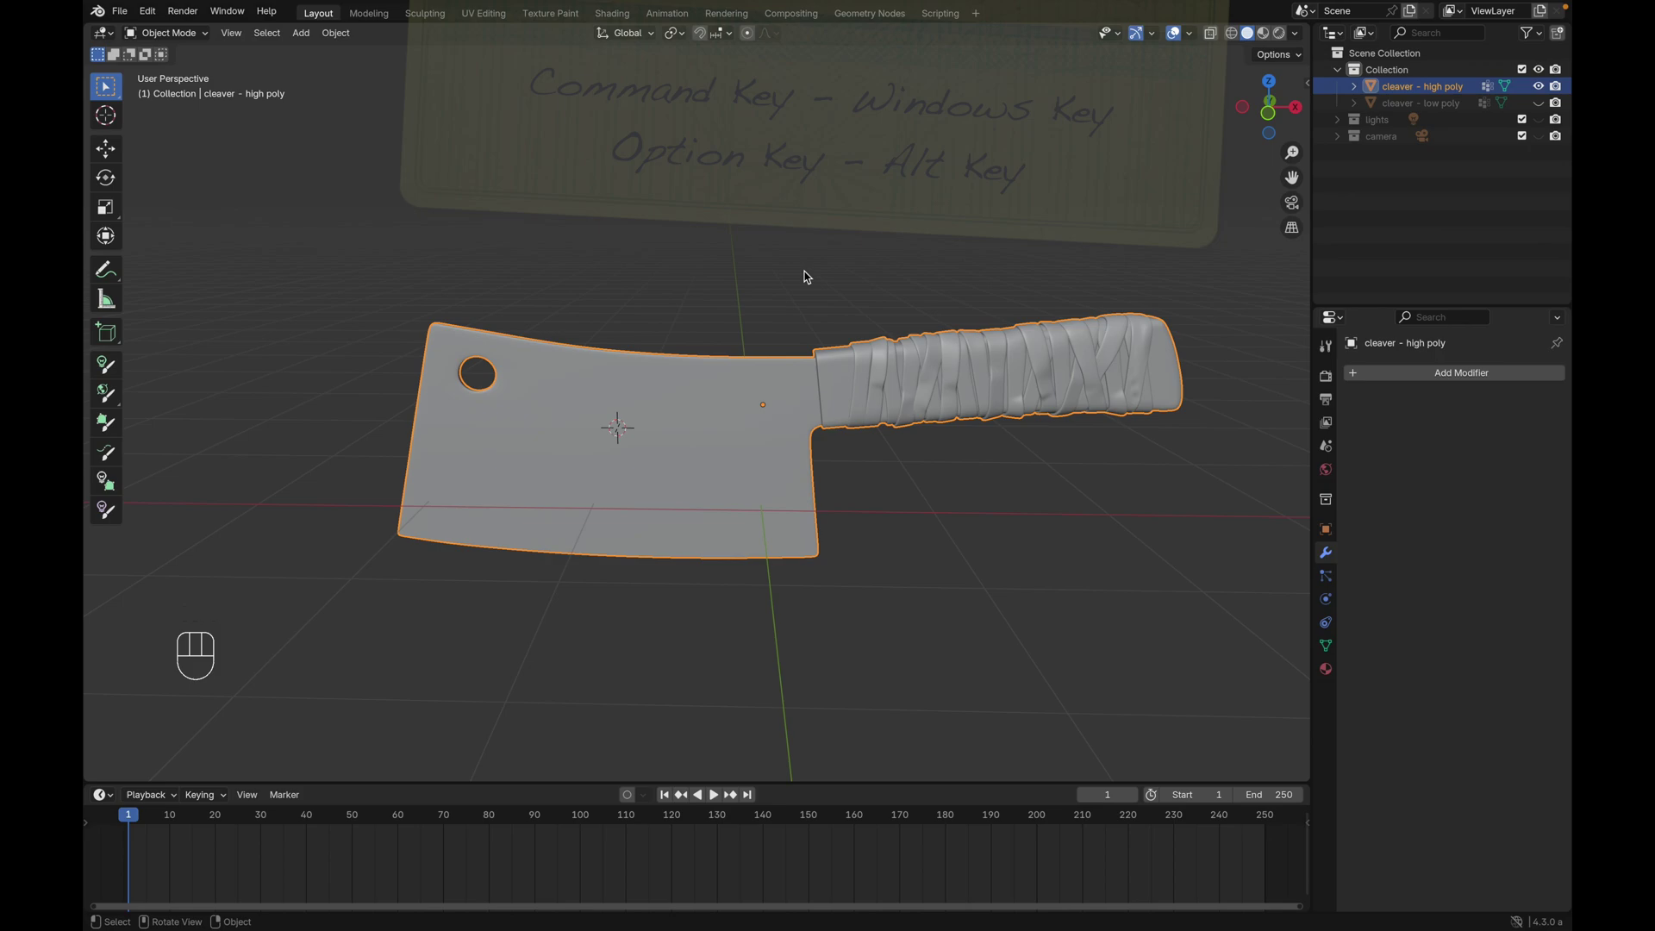
pyautogui.hotkey('ctrl', 'Tab')
pyautogui.click(799, 184)
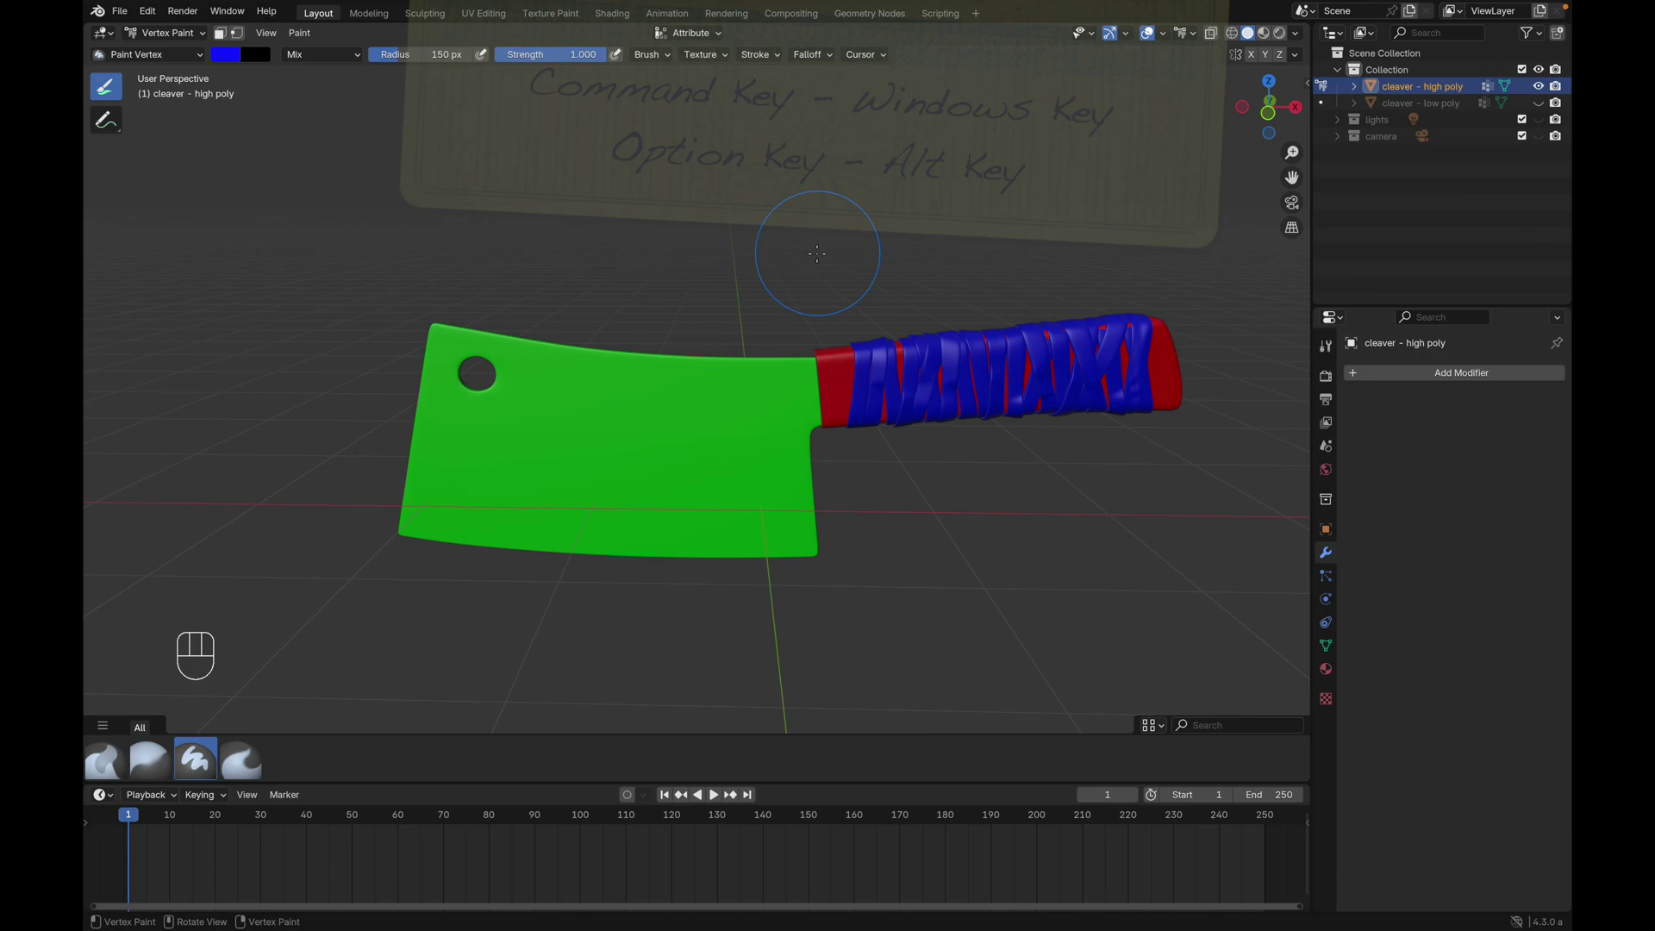
pyautogui.hotkey('ctrl', 'Tab')
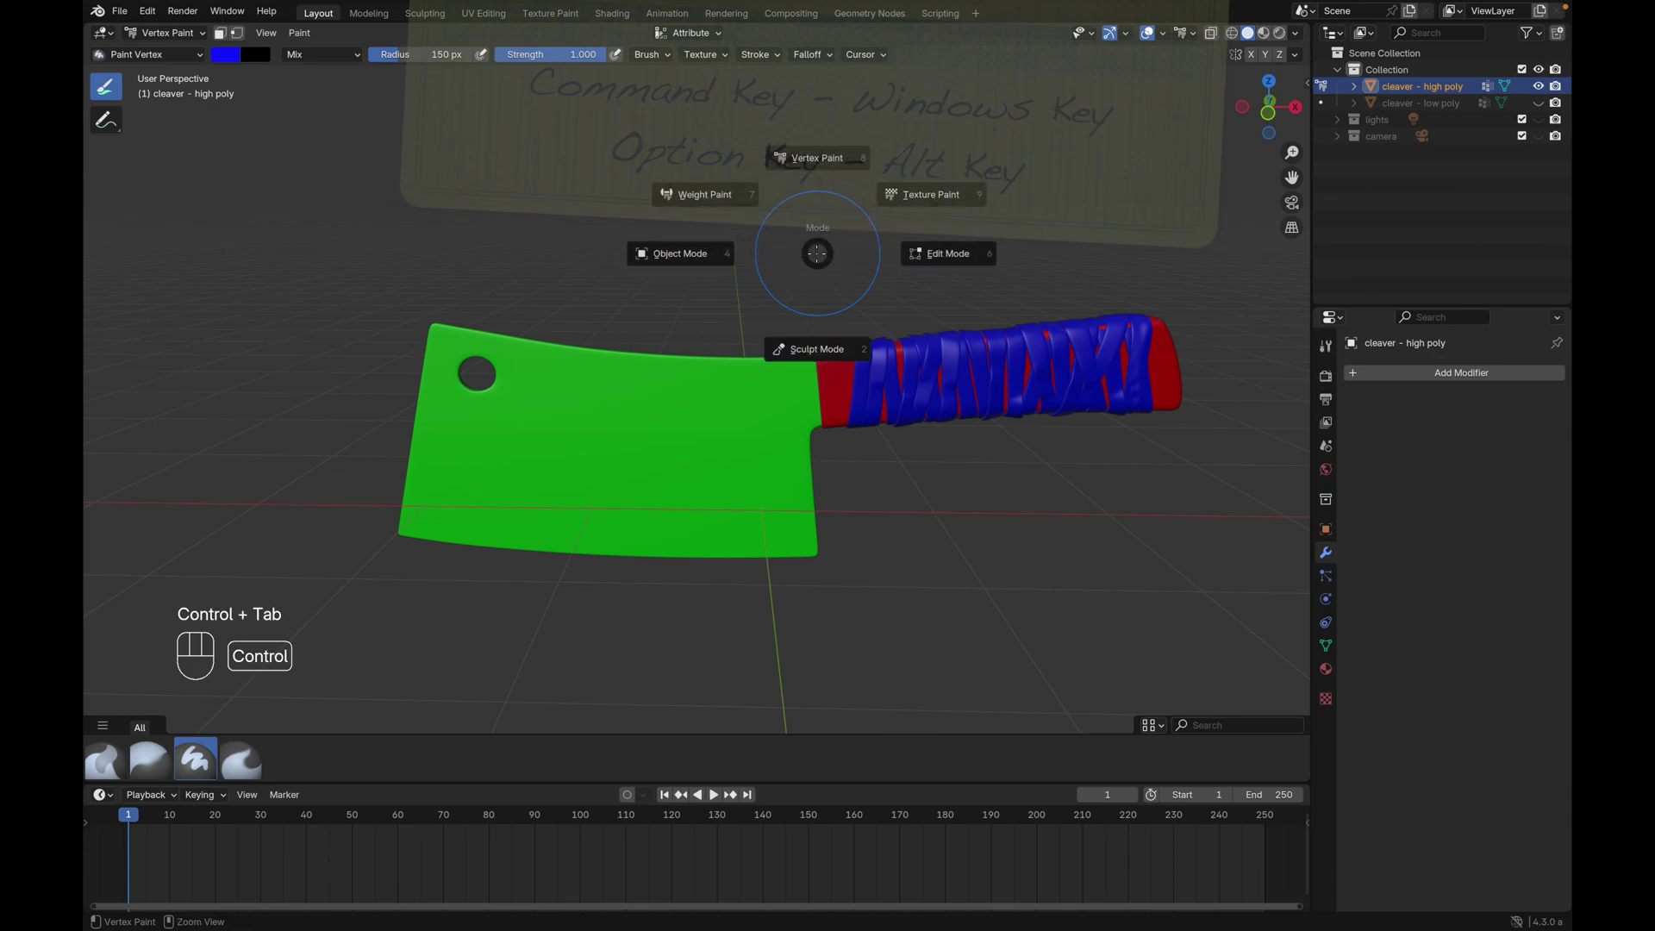
pyautogui.click(745, 256)
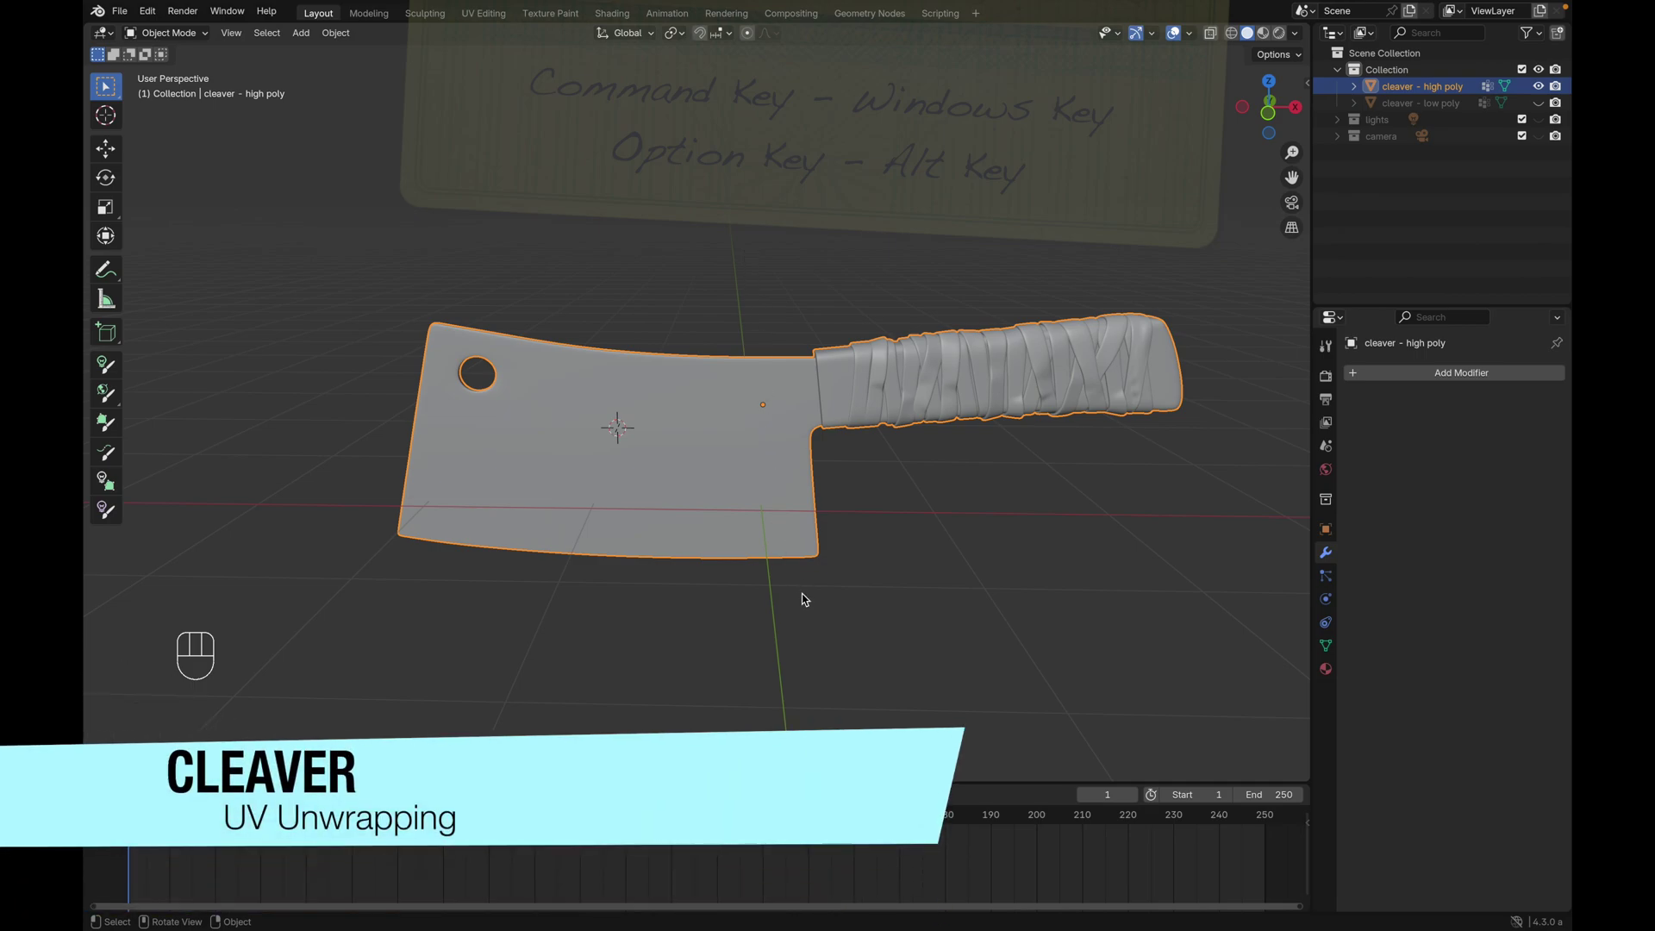
# Enlarge the lower area and turn it into a UV Editor.
pyautogui.moveTo(815, 782); pyautogui.dragTo(815, 513)
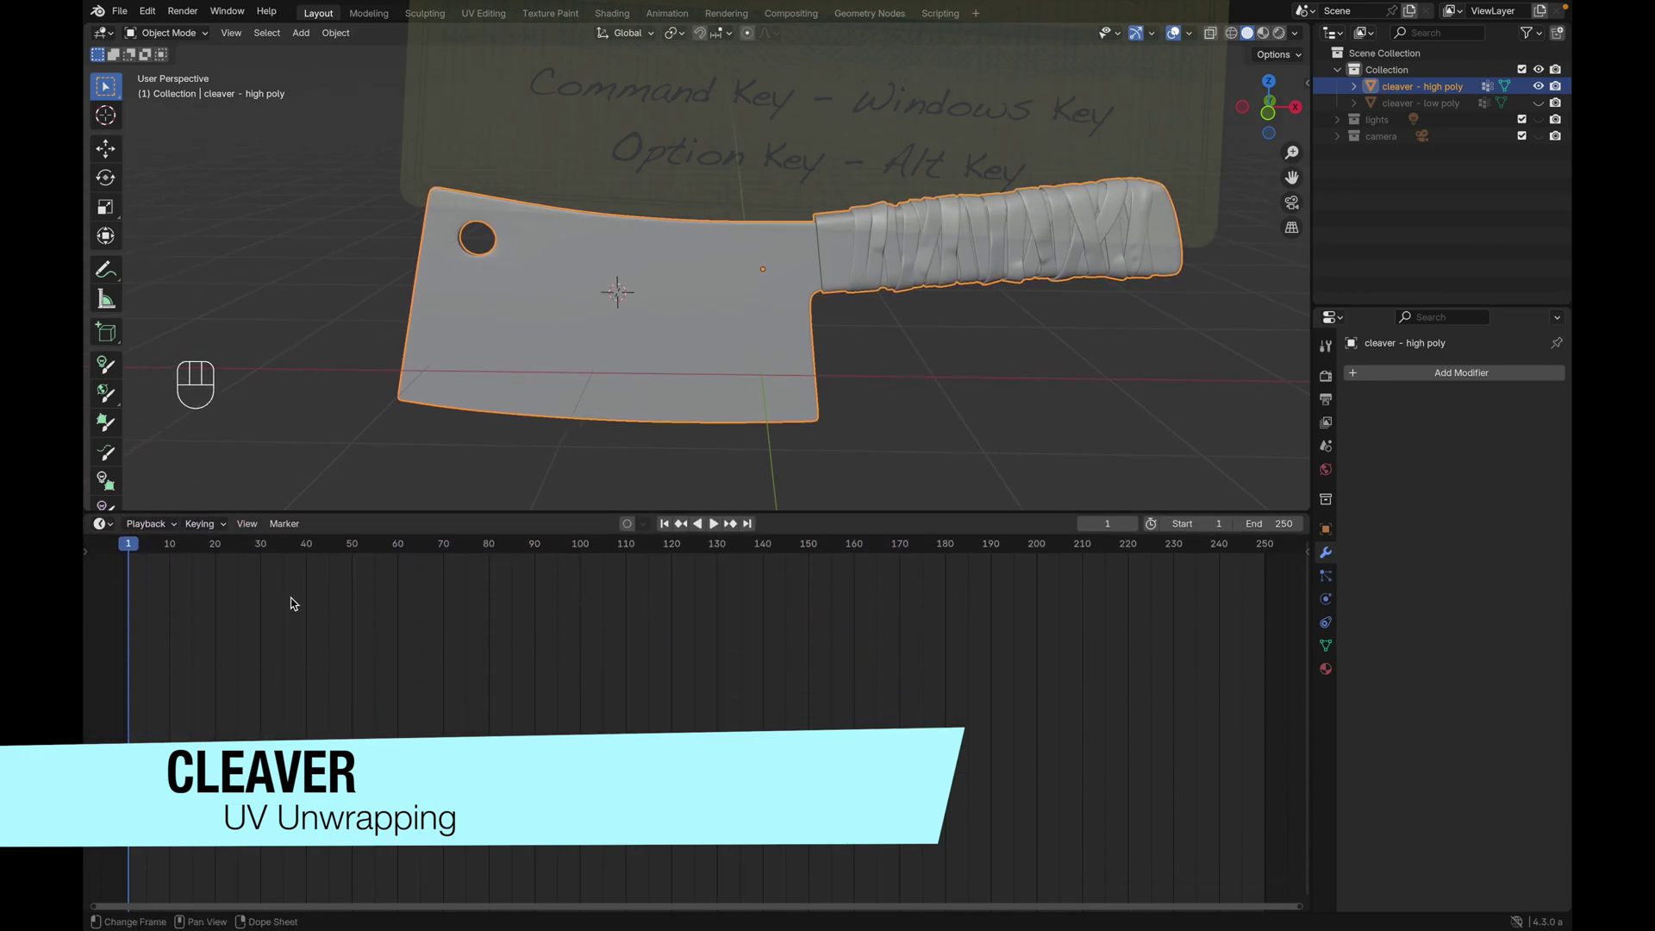
pyautogui.click(104, 523)
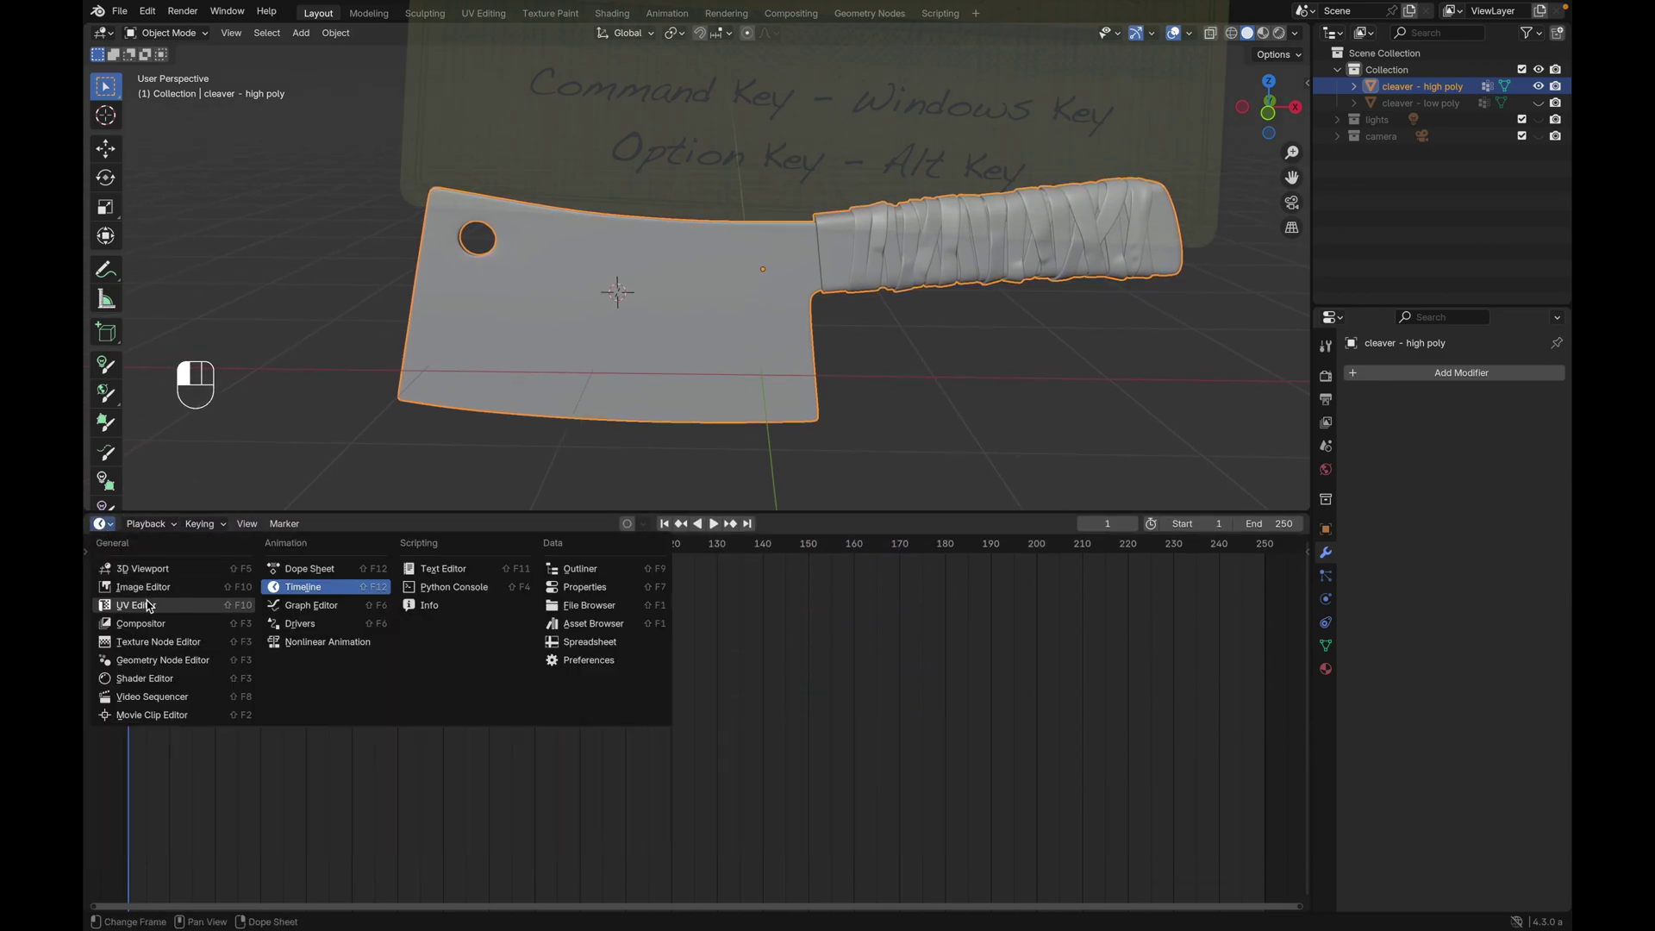
pyautogui.click(157, 606)
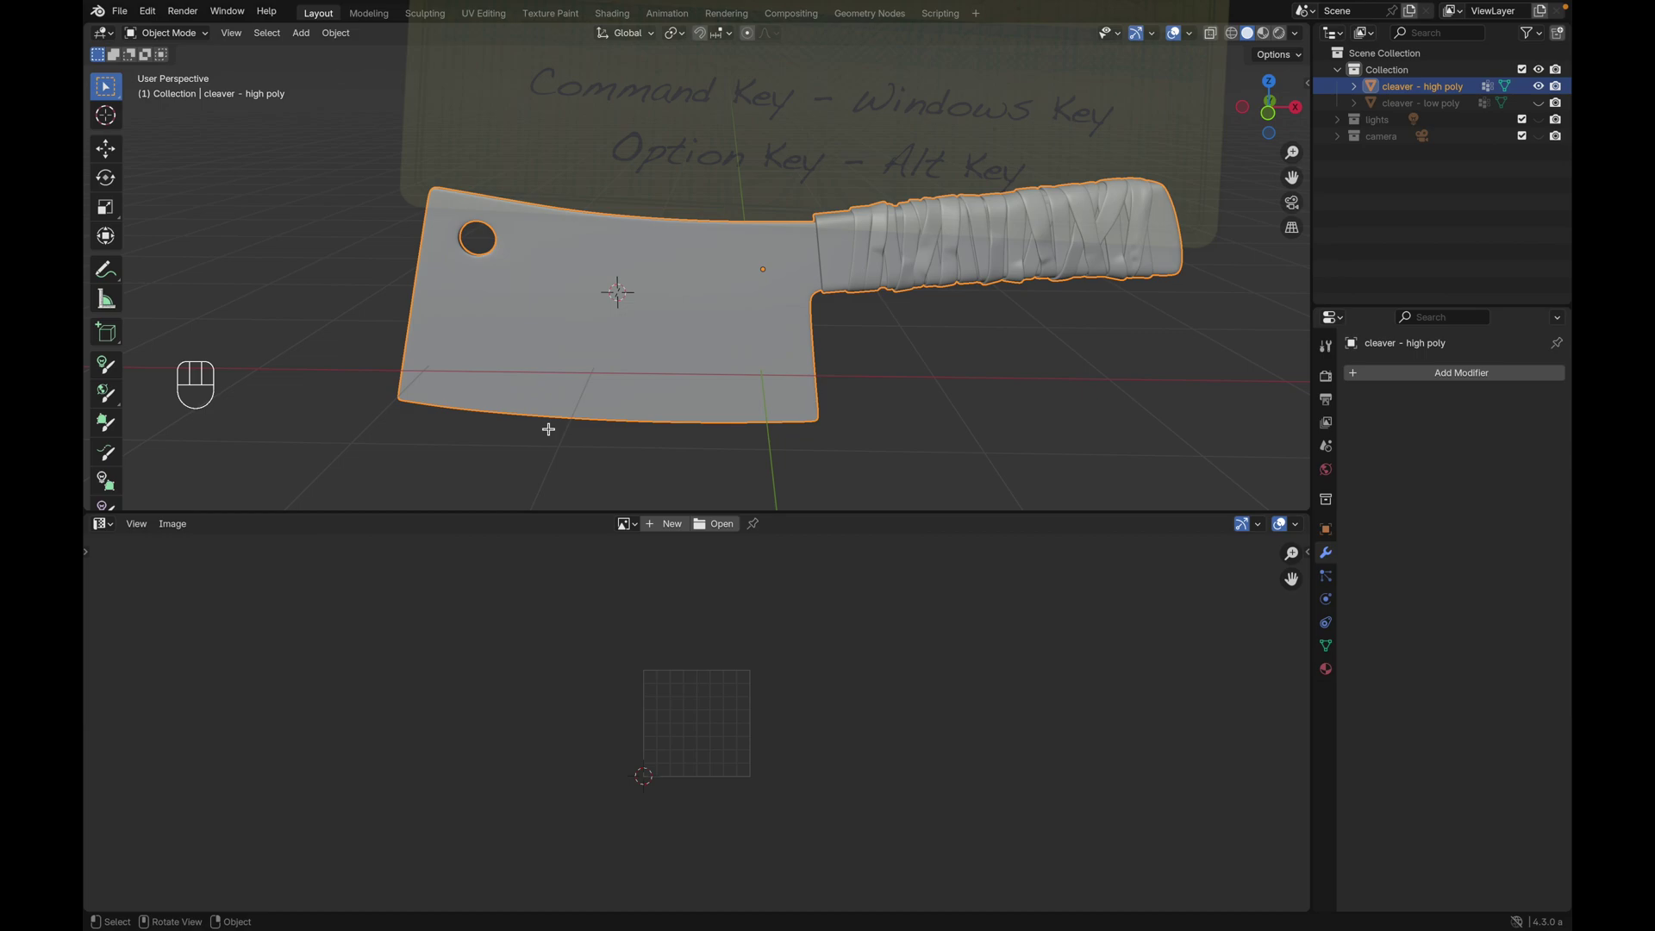
# Unwrap the whole cleaver mesh with Smart UV Project at 0.01 island margin.
pyautogui.press('Tab')
pyautogui.press('a')
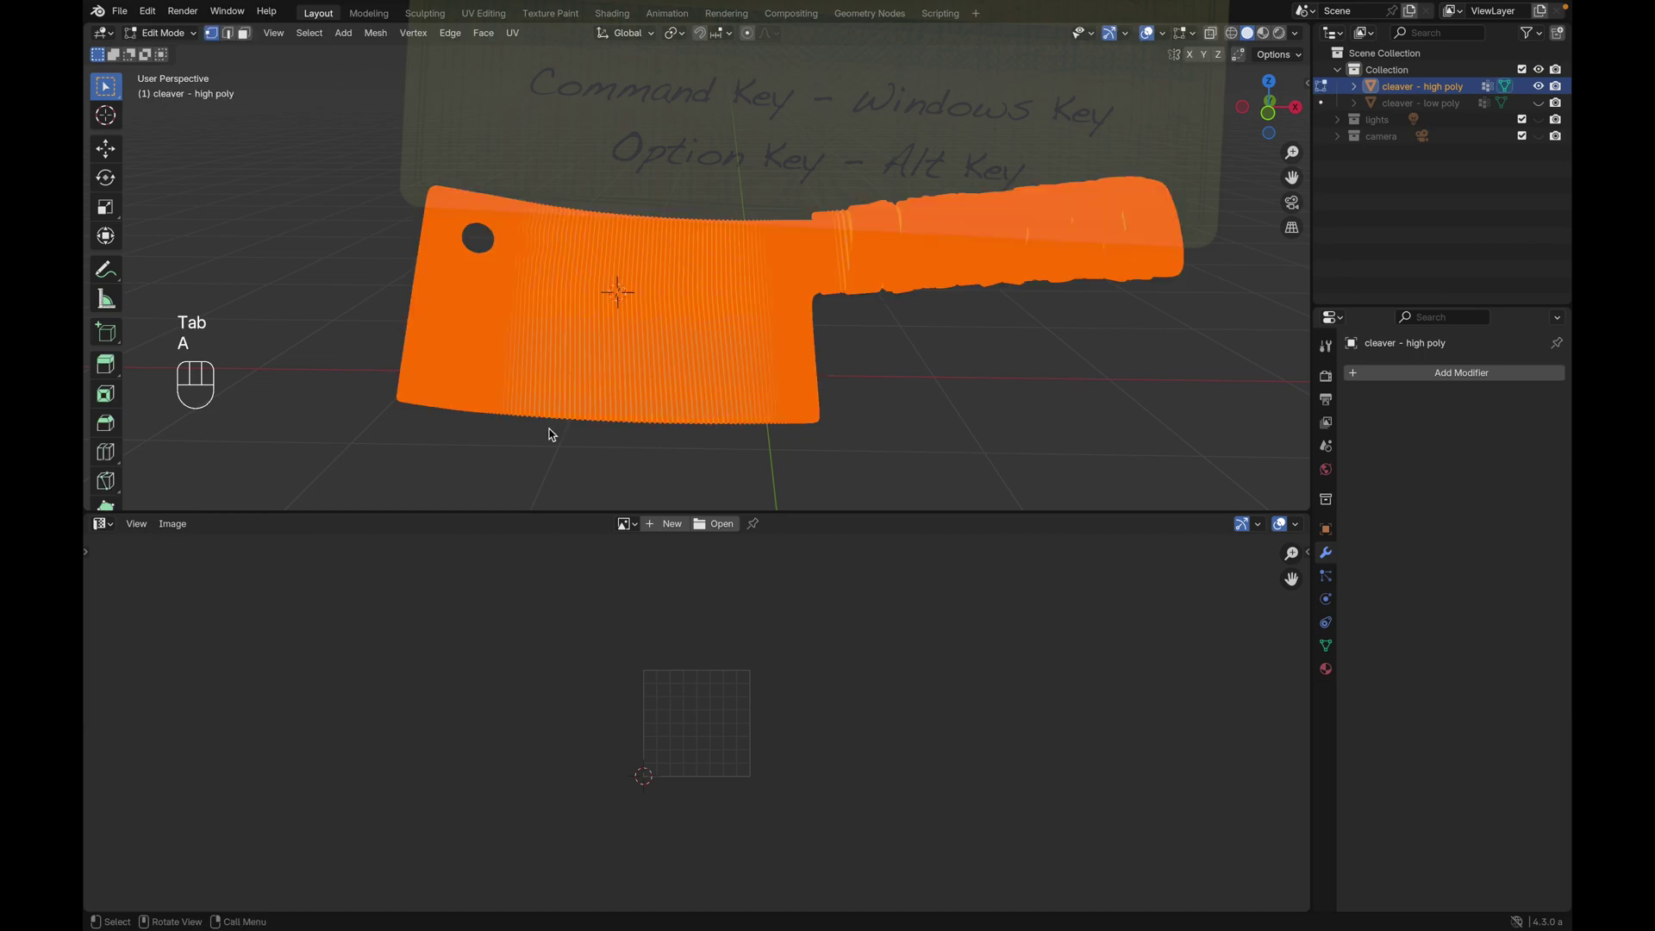
pyautogui.press('u')
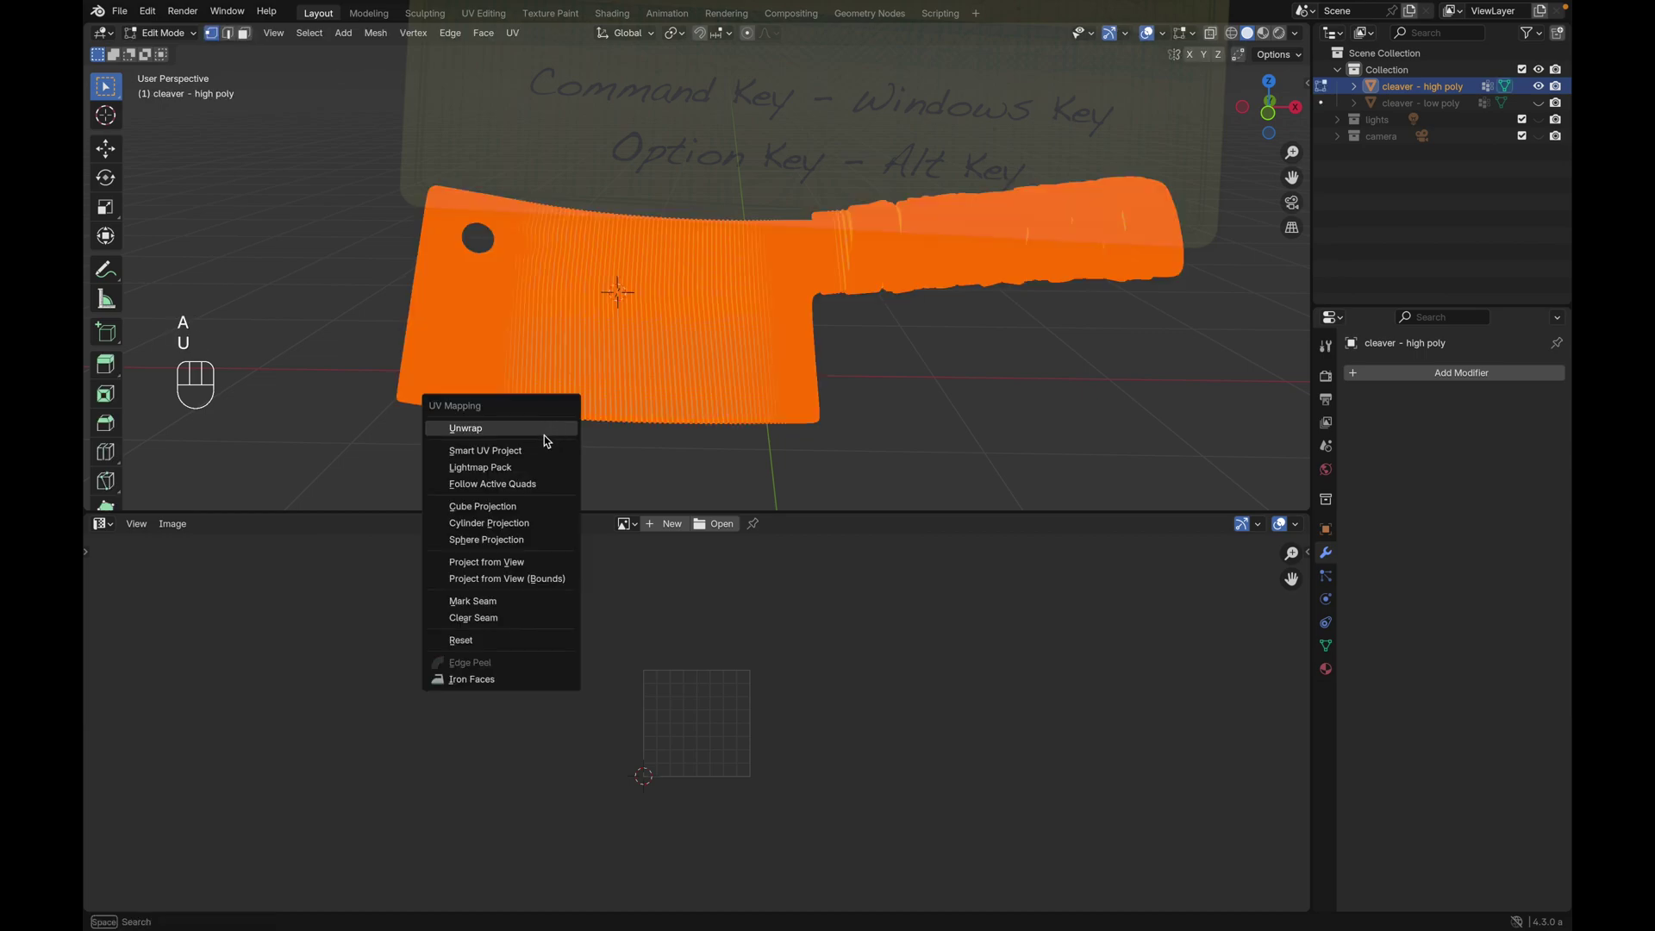
pyautogui.click(536, 448)
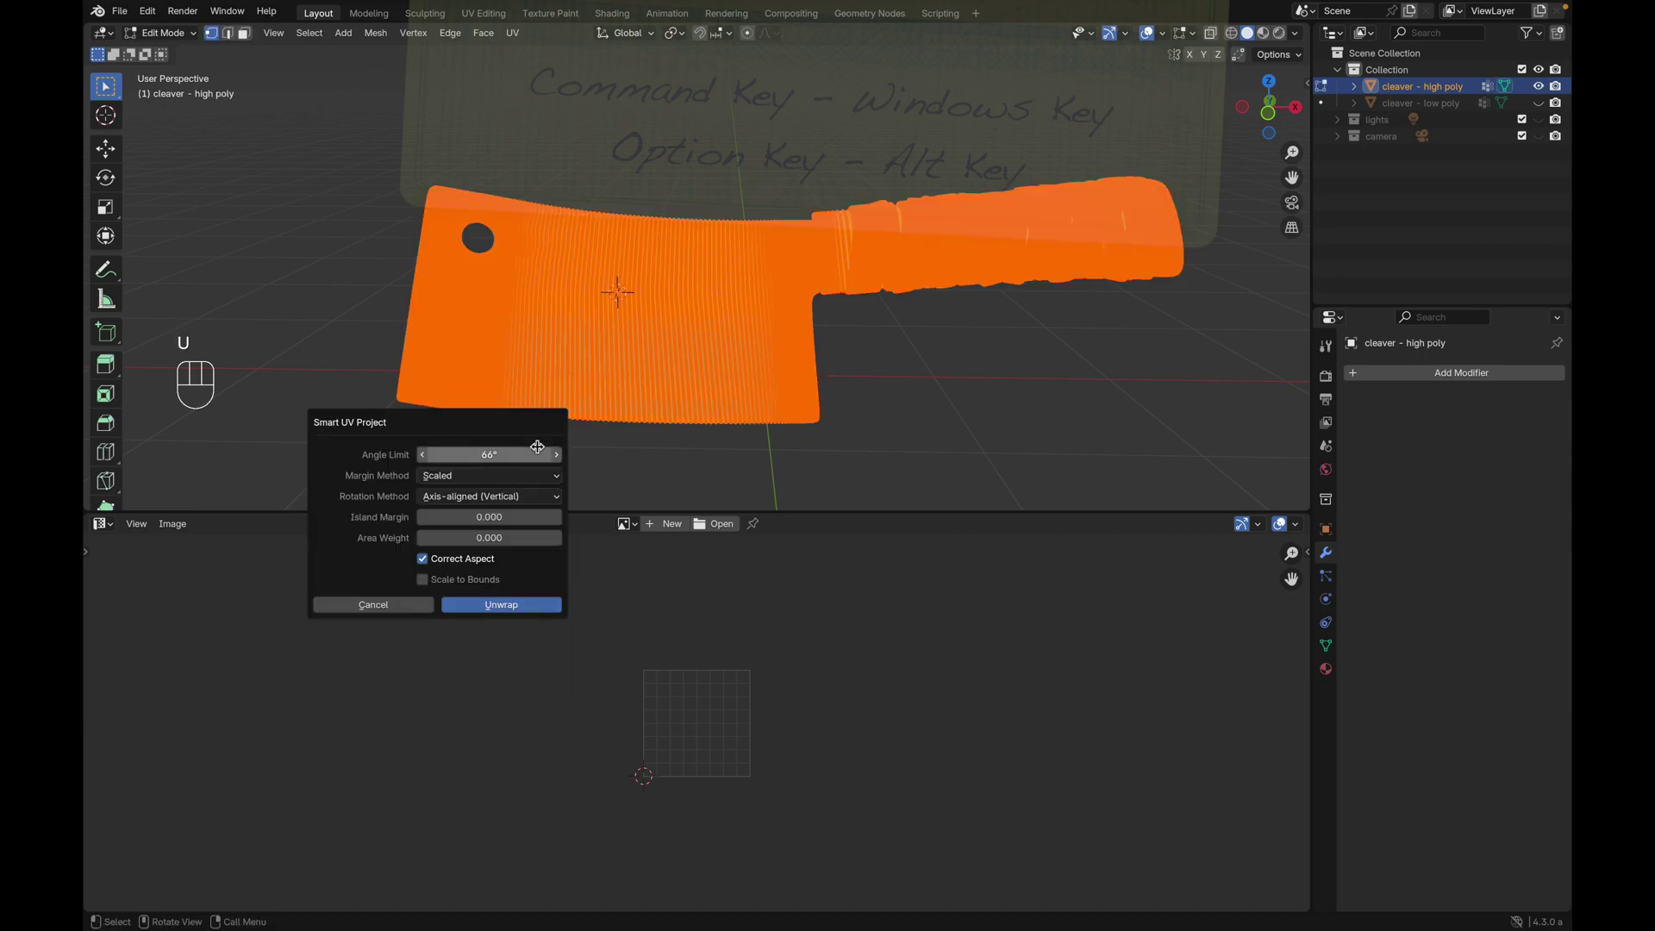
pyautogui.click(529, 515)
pyautogui.write('0.01')
pyautogui.press('Return')
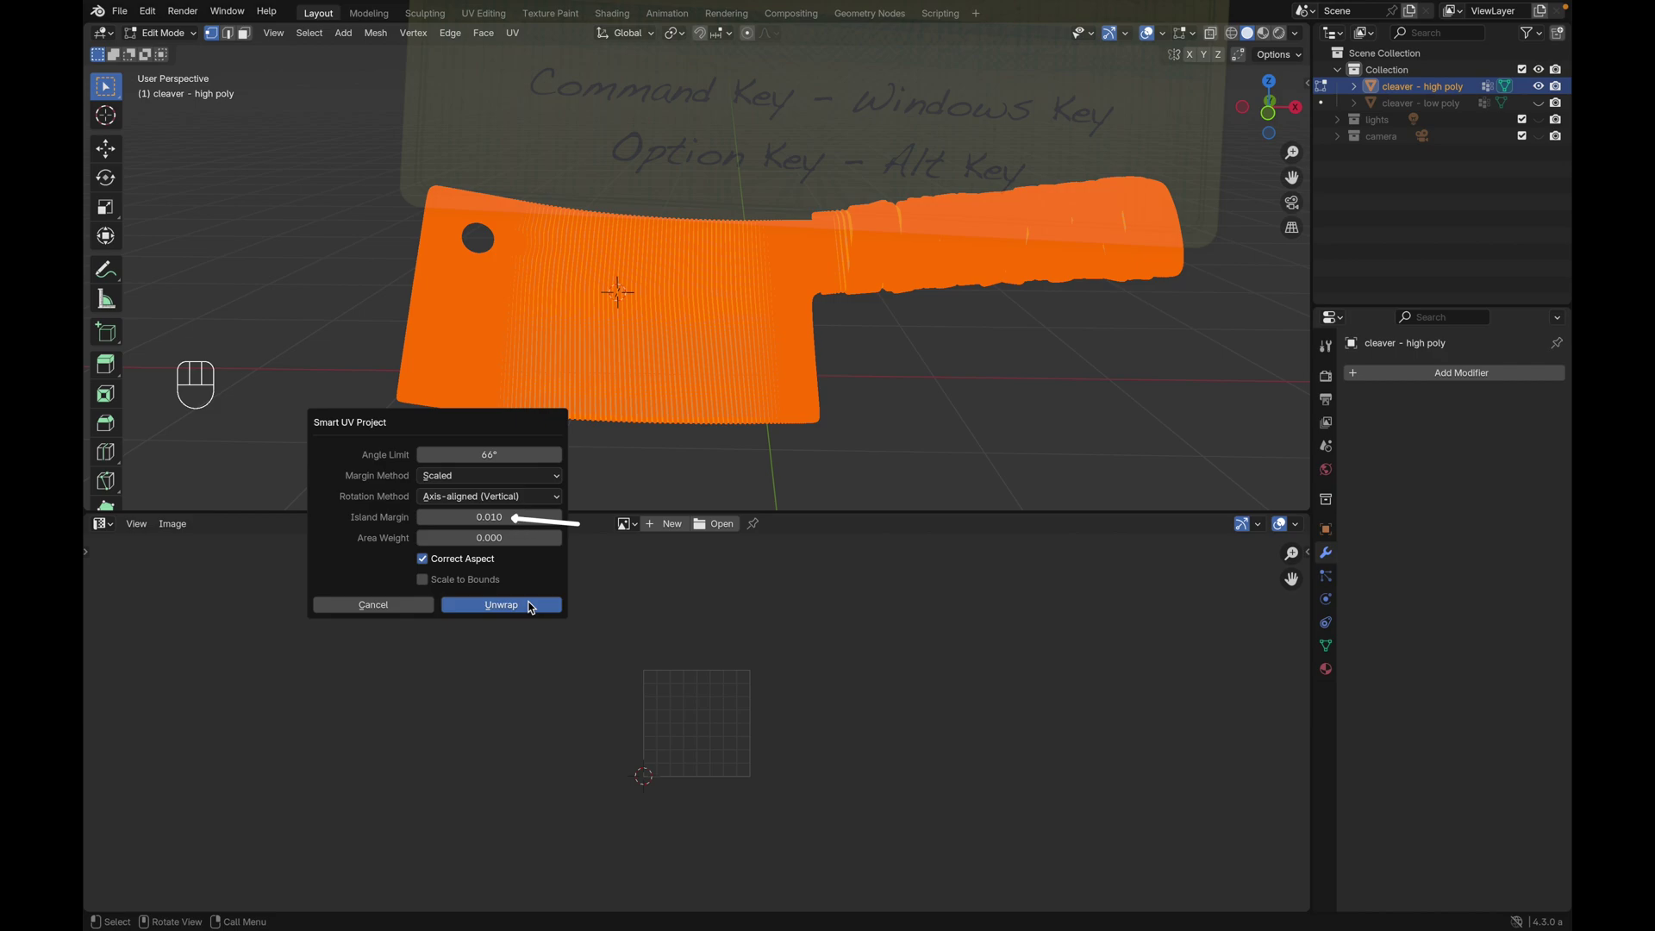
pyautogui.click(502, 606)
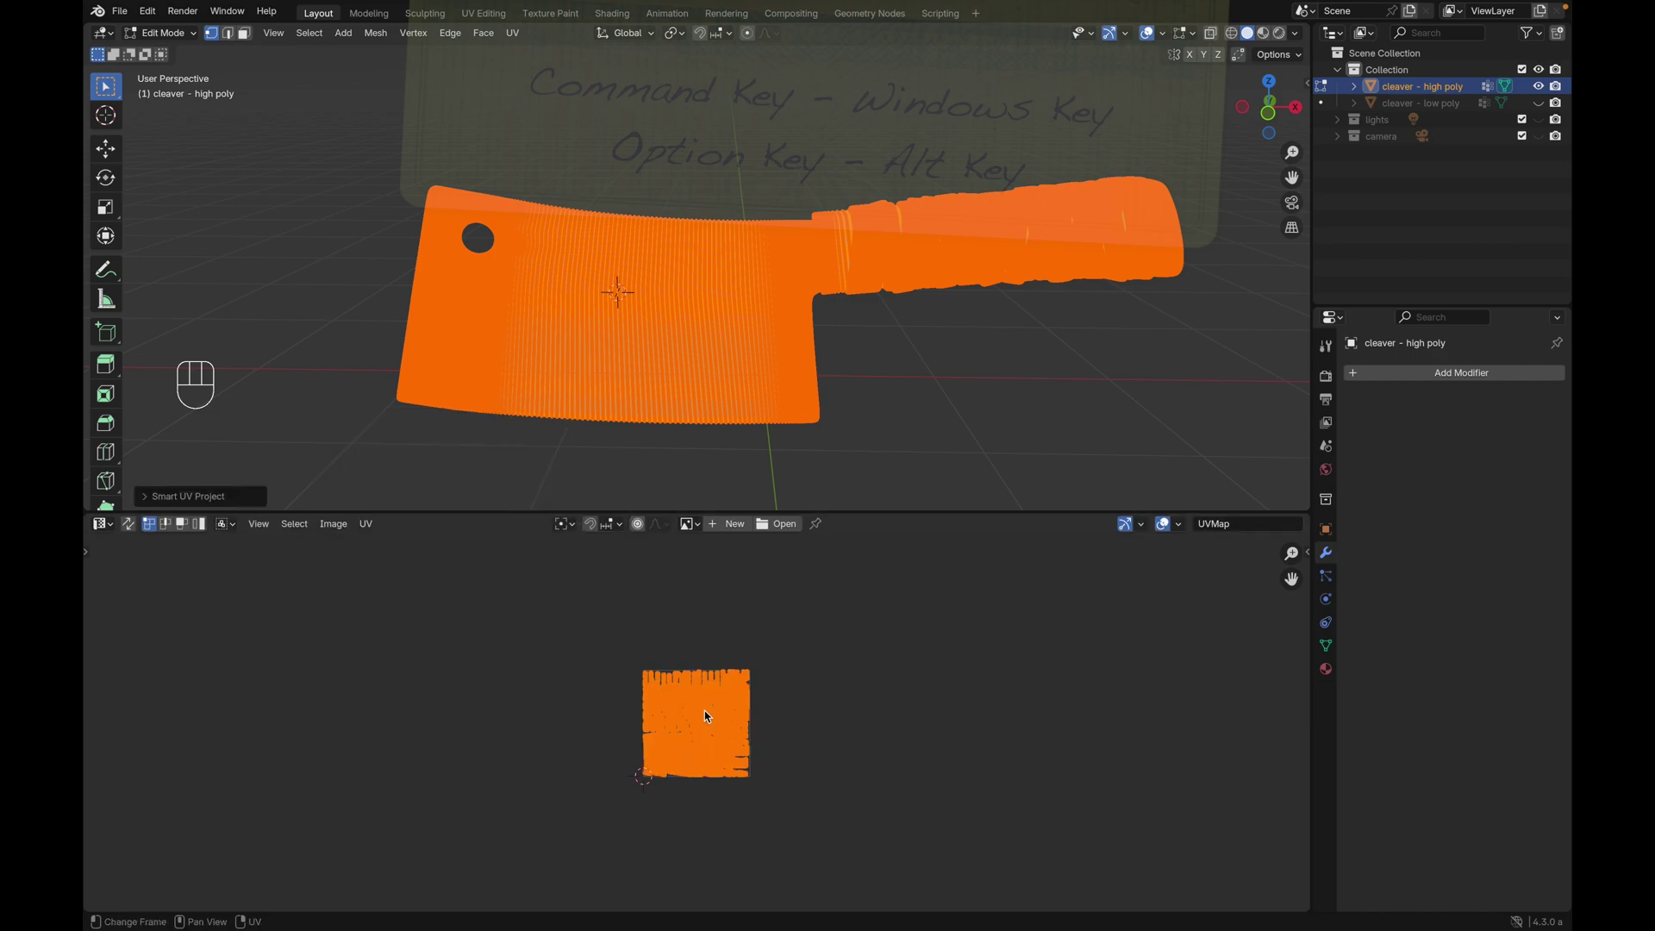
# Scale the UV islands down slightly in the UV Editor.
pyautogui.scroll(4, 706, 710)
pyautogui.keyDown('shift'); pyautogui.moveTo(831, 772); pyautogui.dragTo(811, 740, button='middle'); pyautogui.keyUp('shift')
pyautogui.scroll(1, 817, 759)
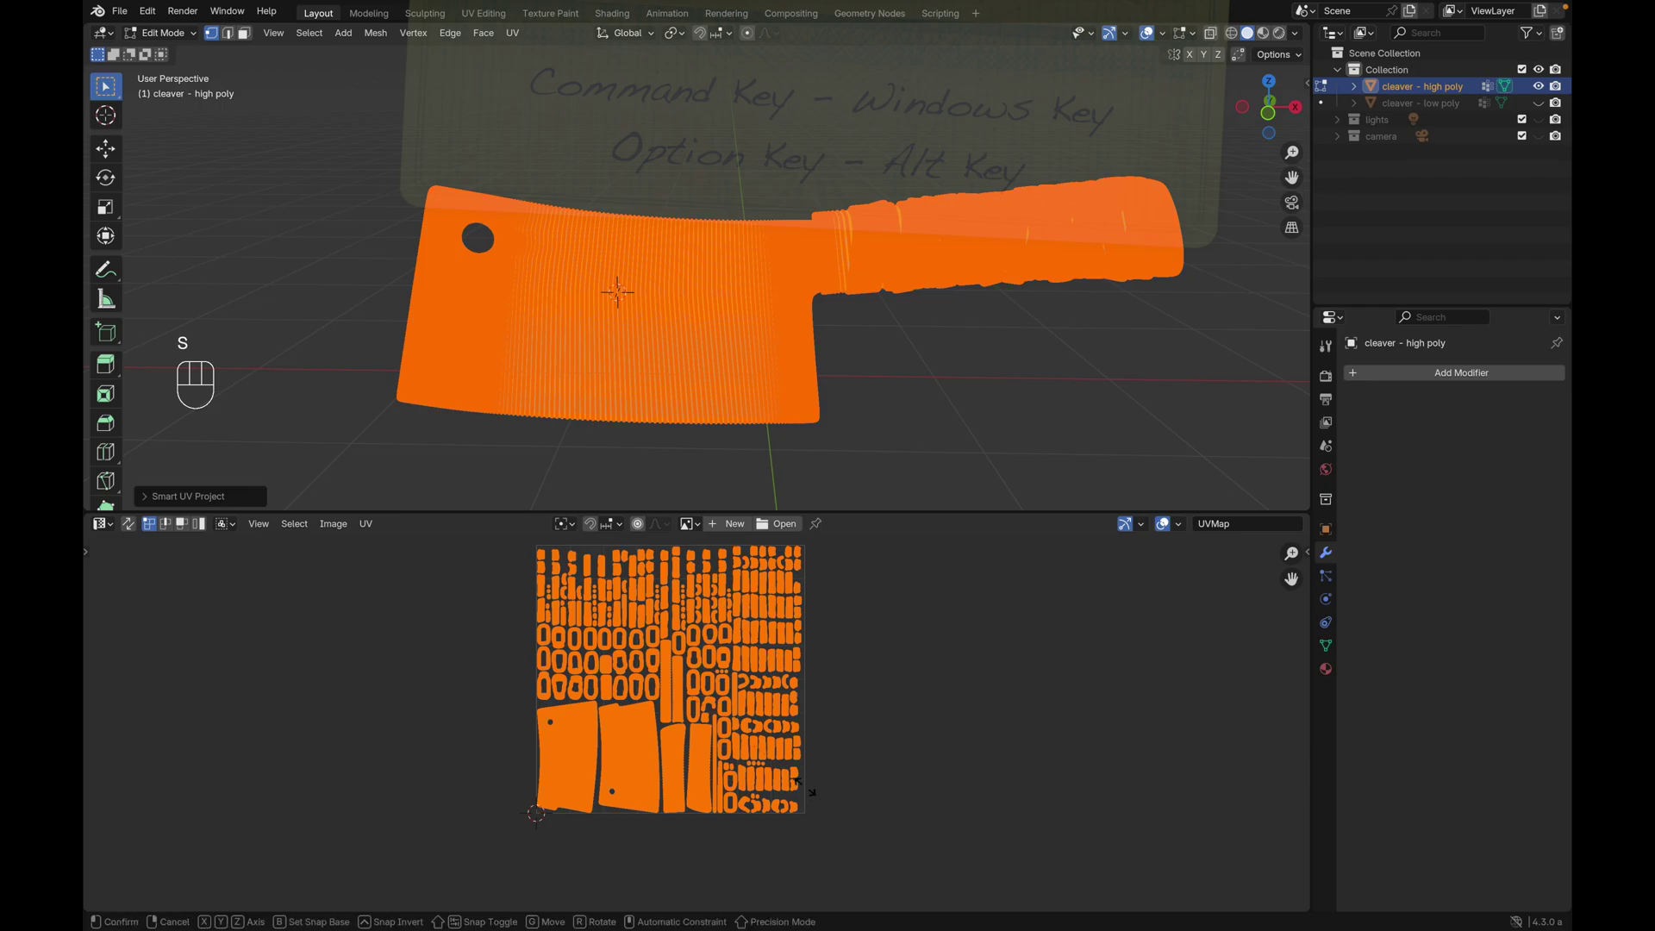
pyautogui.press('s')
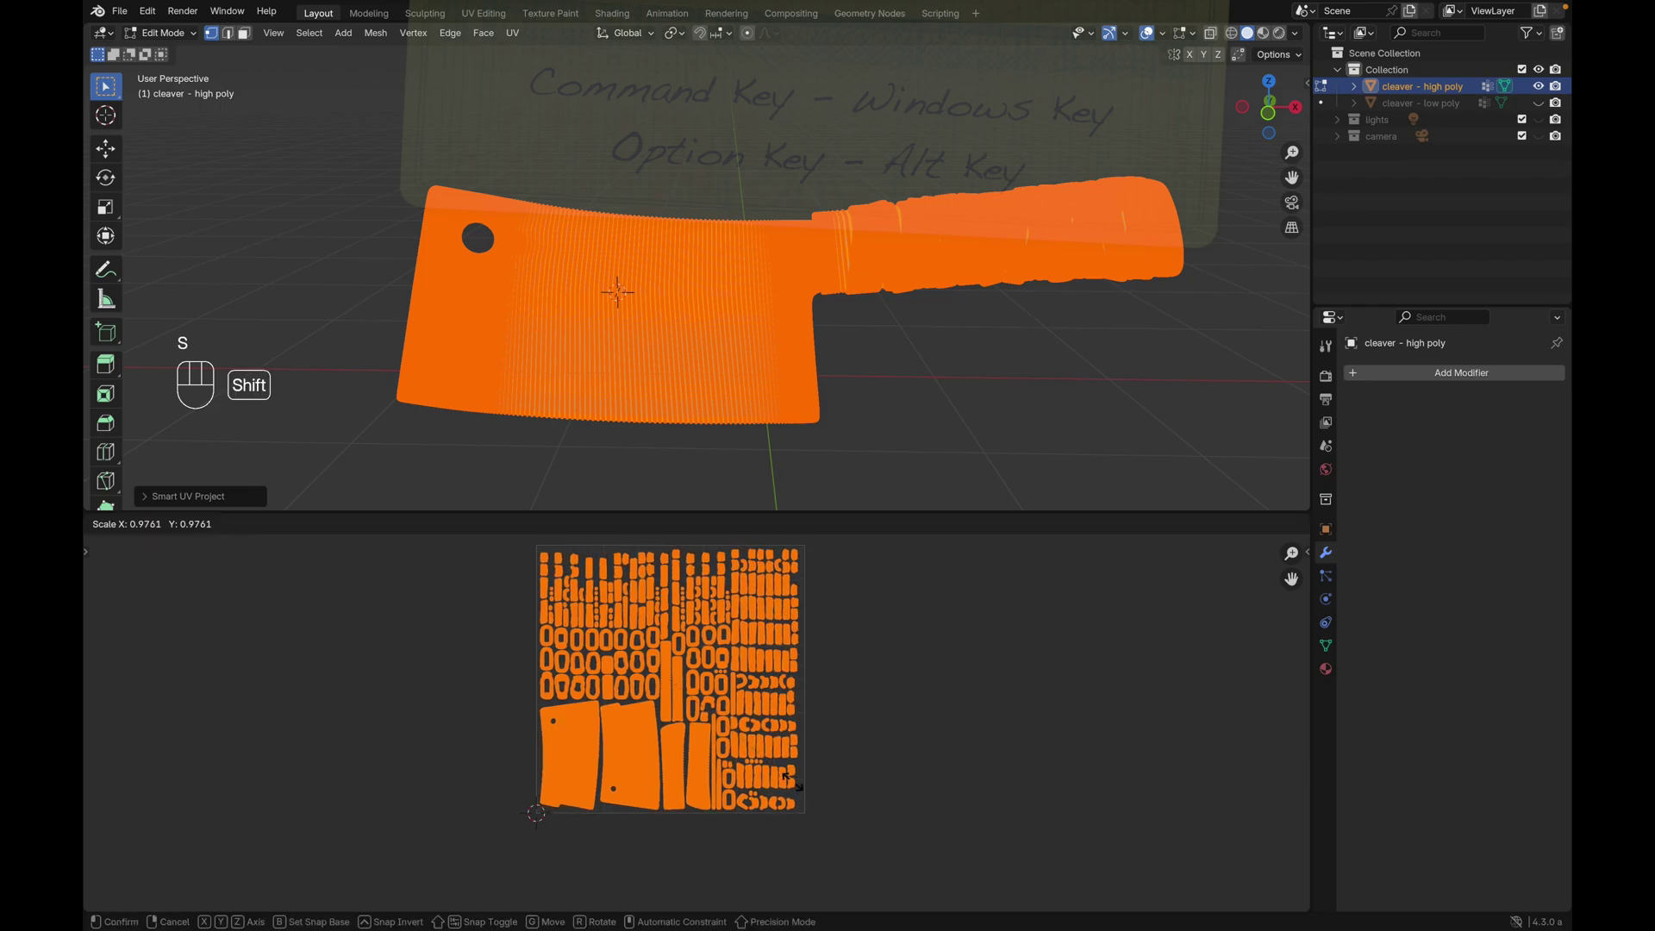
pyautogui.click(834, 756)
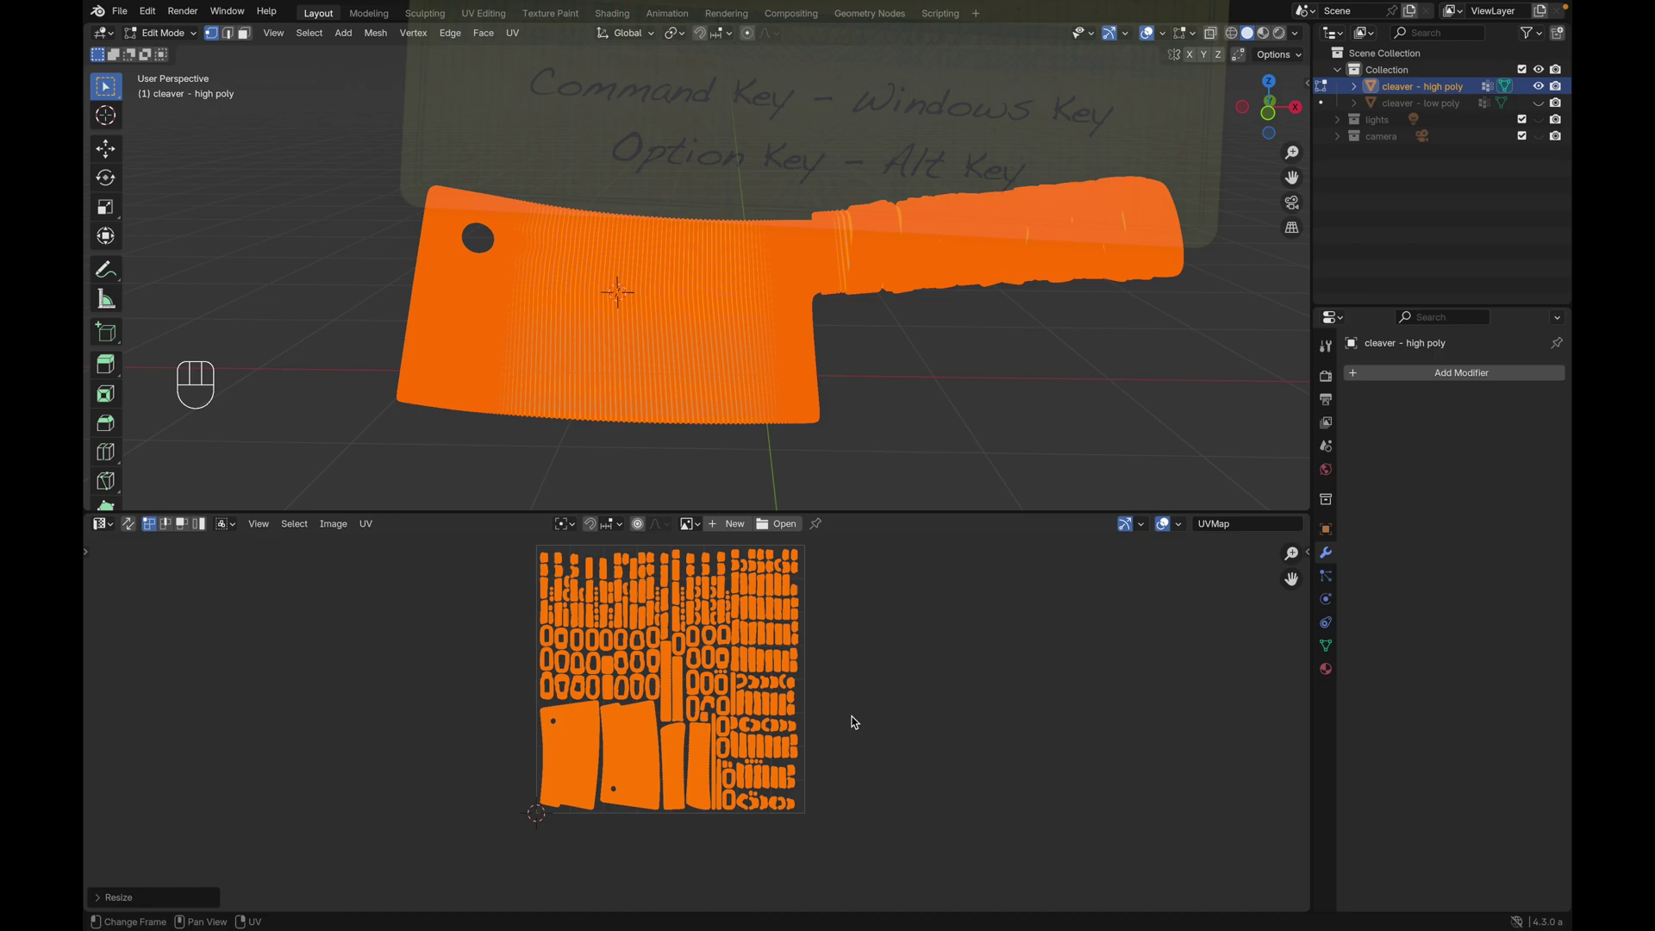
# Return to Object Mode and start an FBX export from the File menu.
pyautogui.click(852, 716)
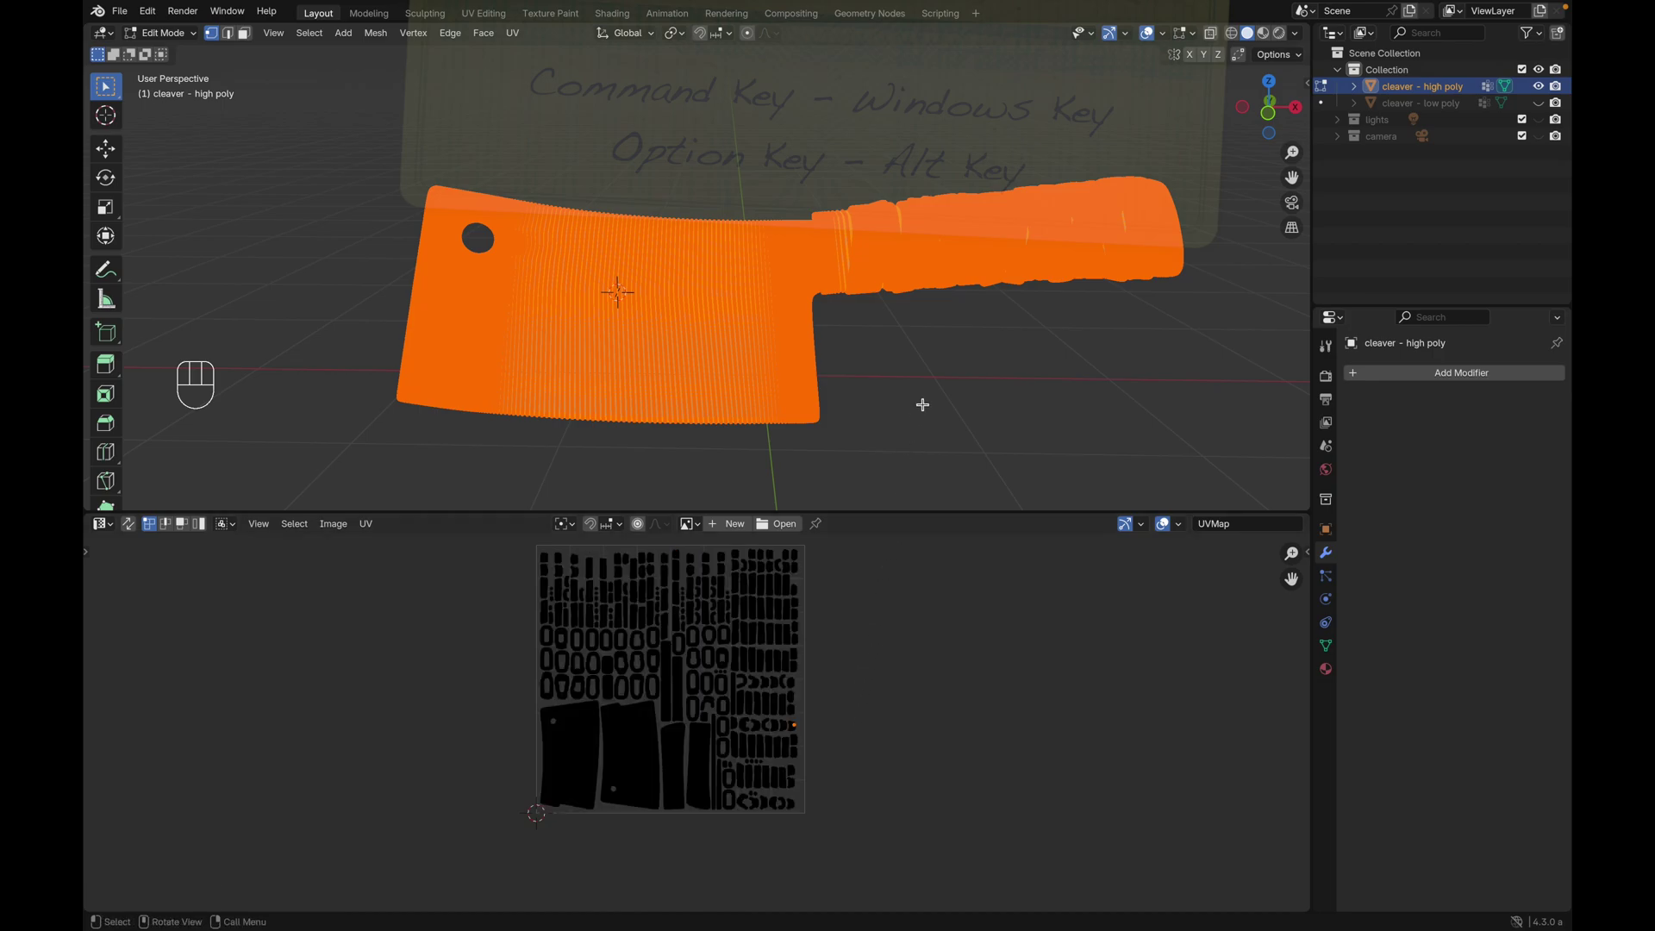
pyautogui.press('Tab')
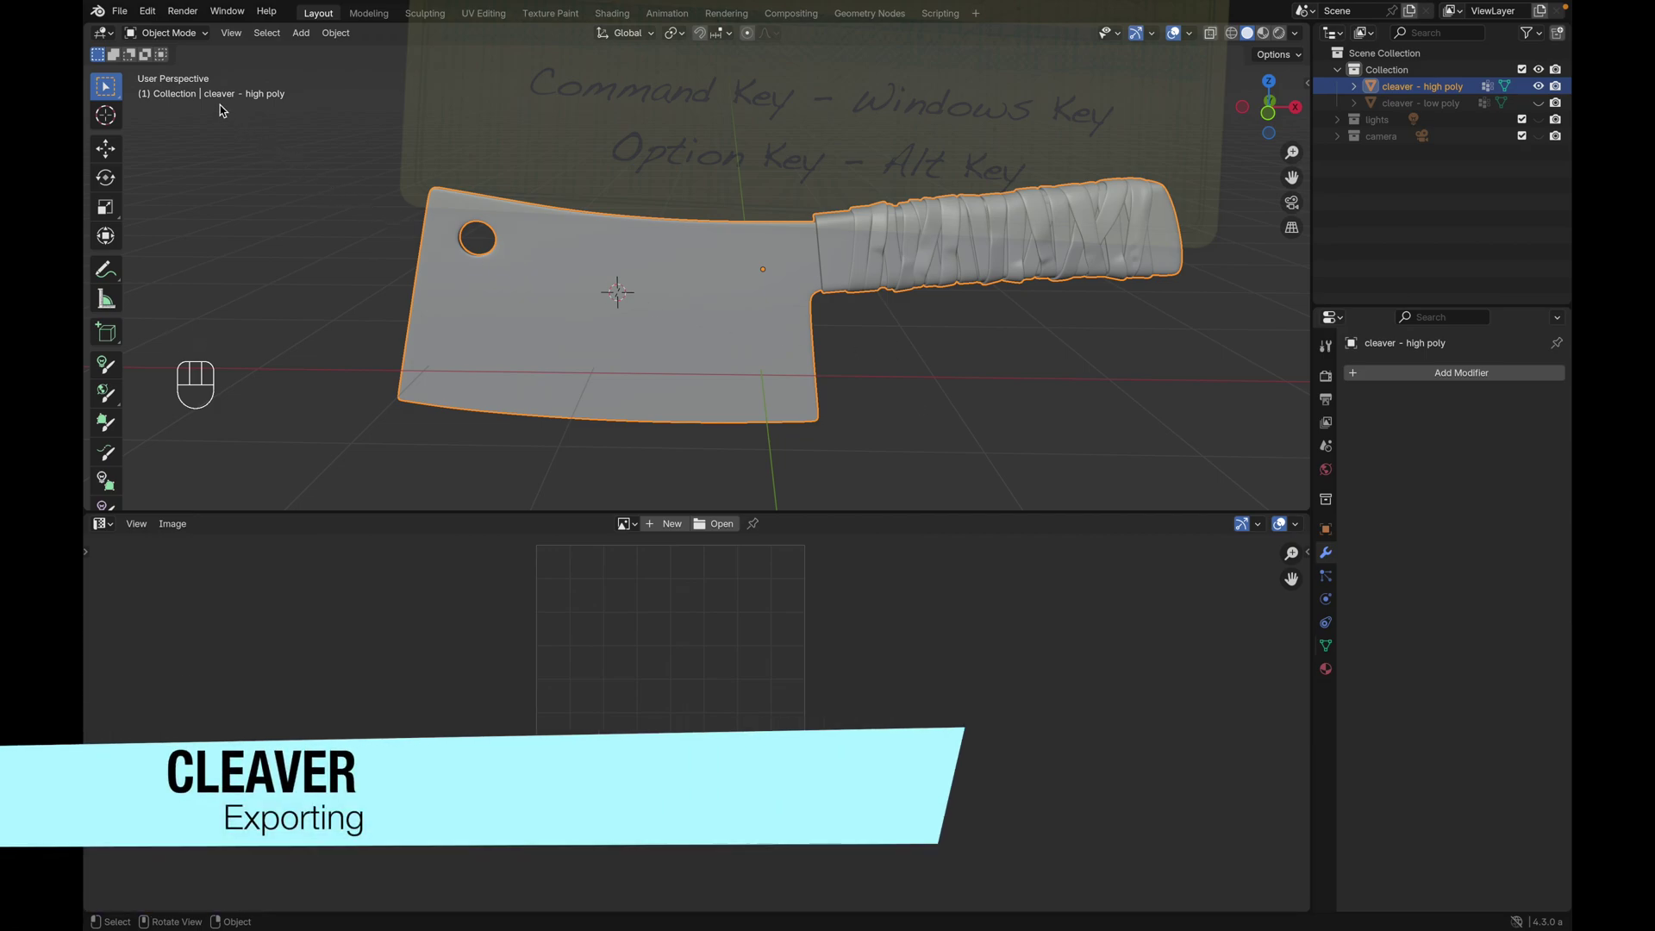
pyautogui.click(120, 11)
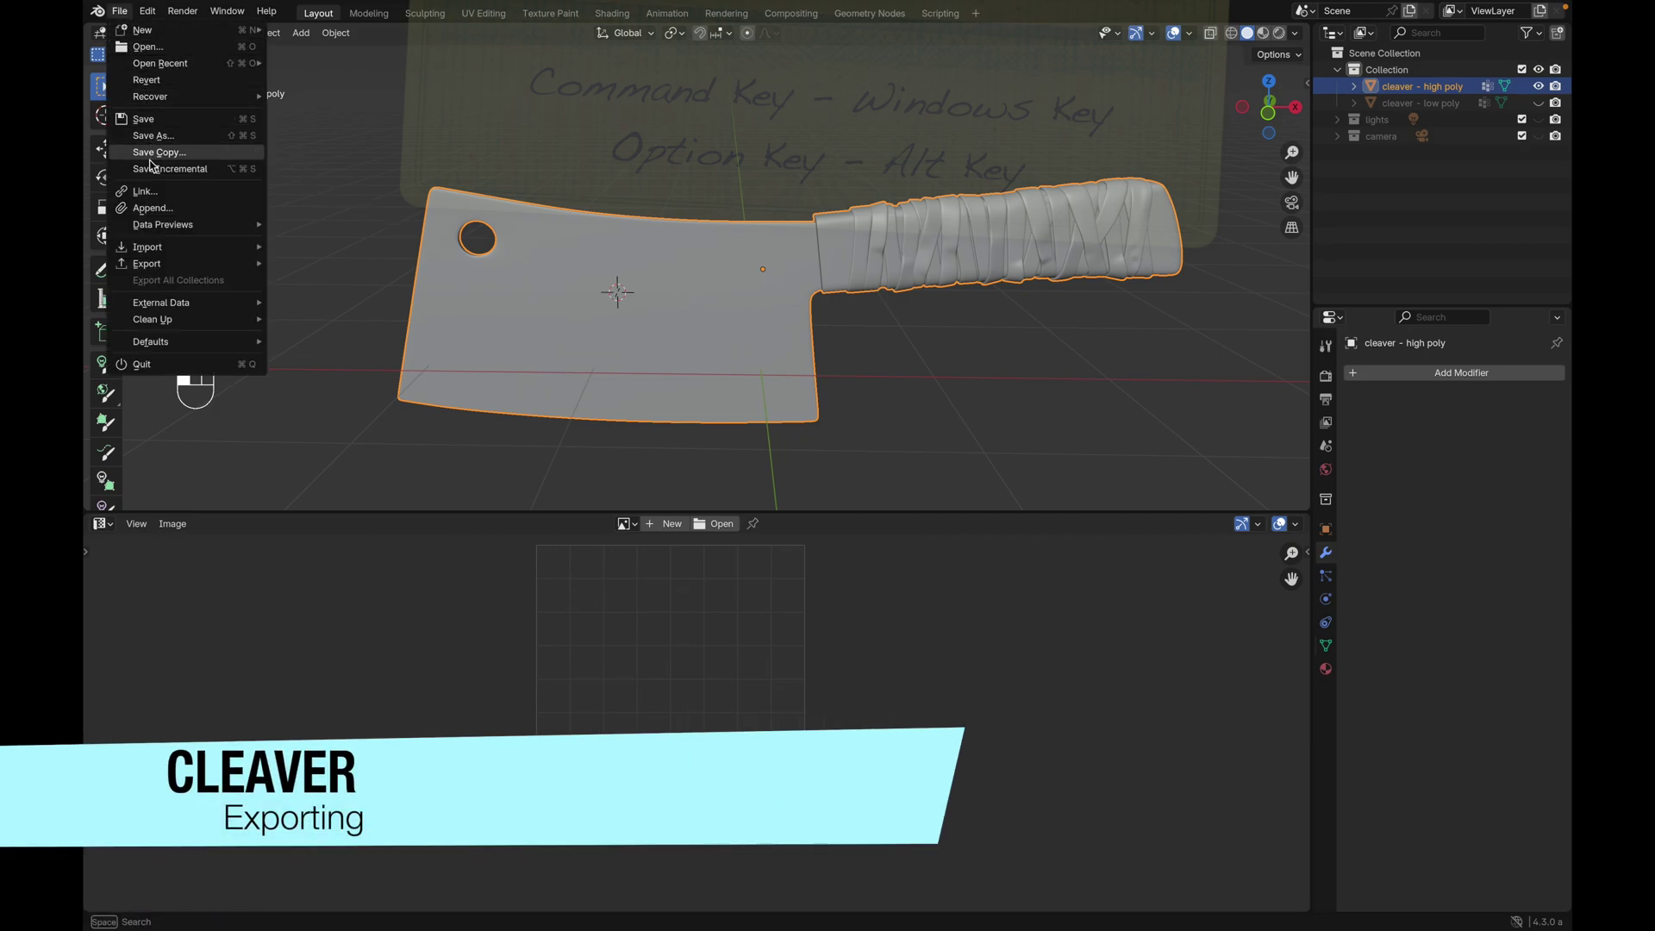
pyautogui.moveTo(178, 264)
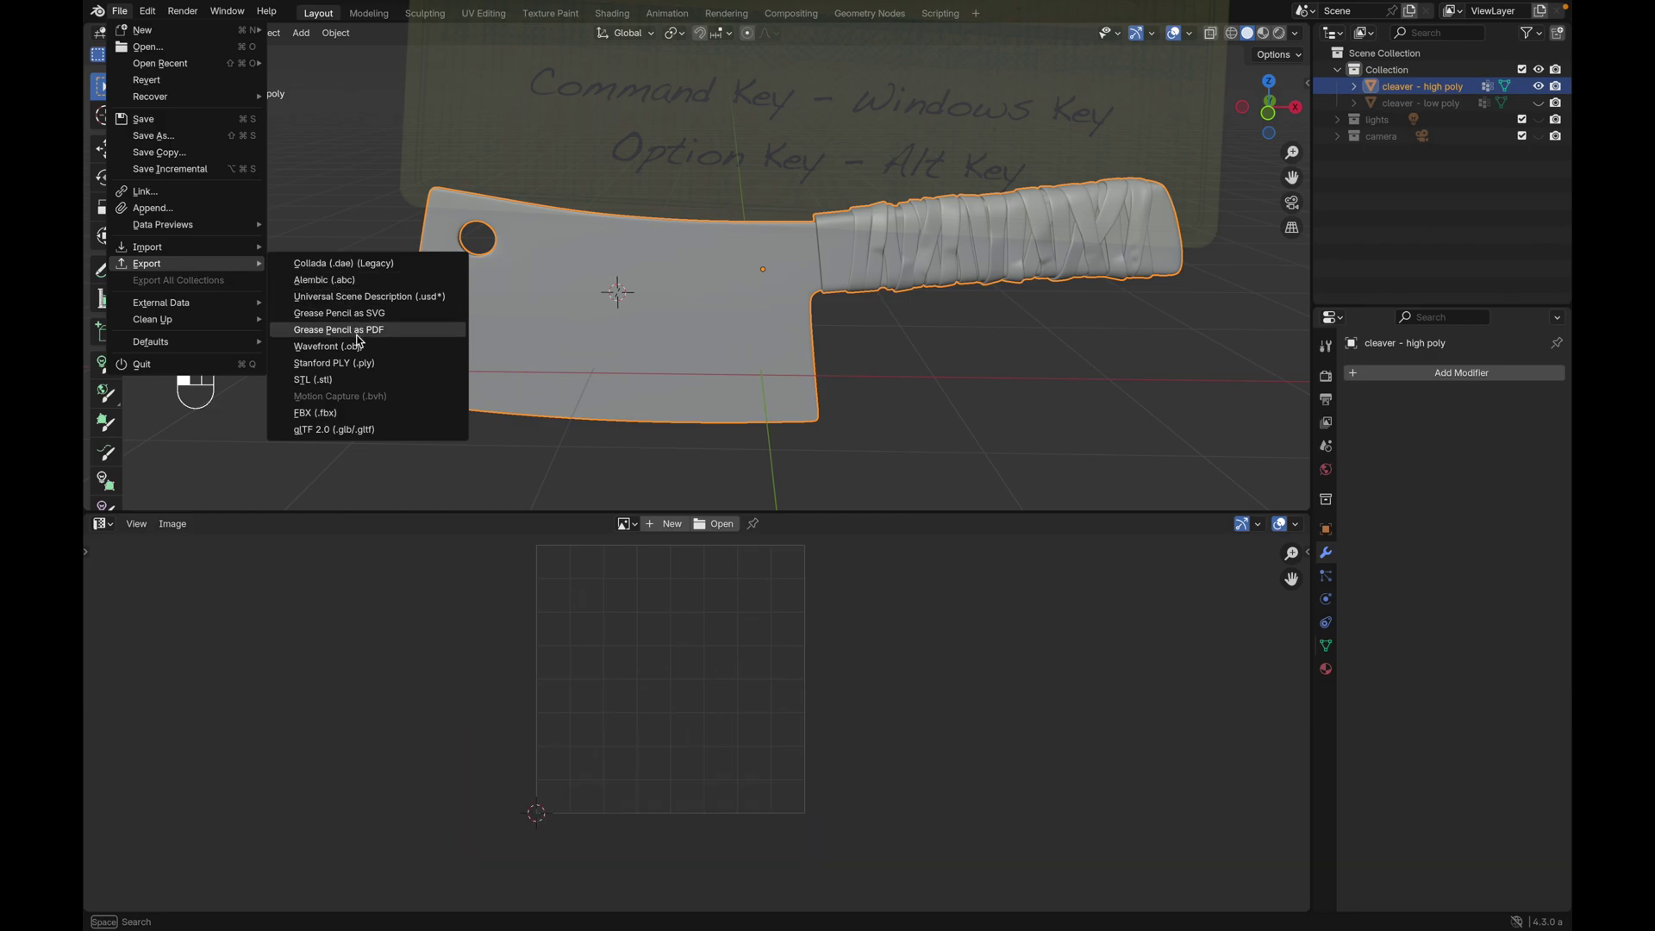
pyautogui.click(371, 413)
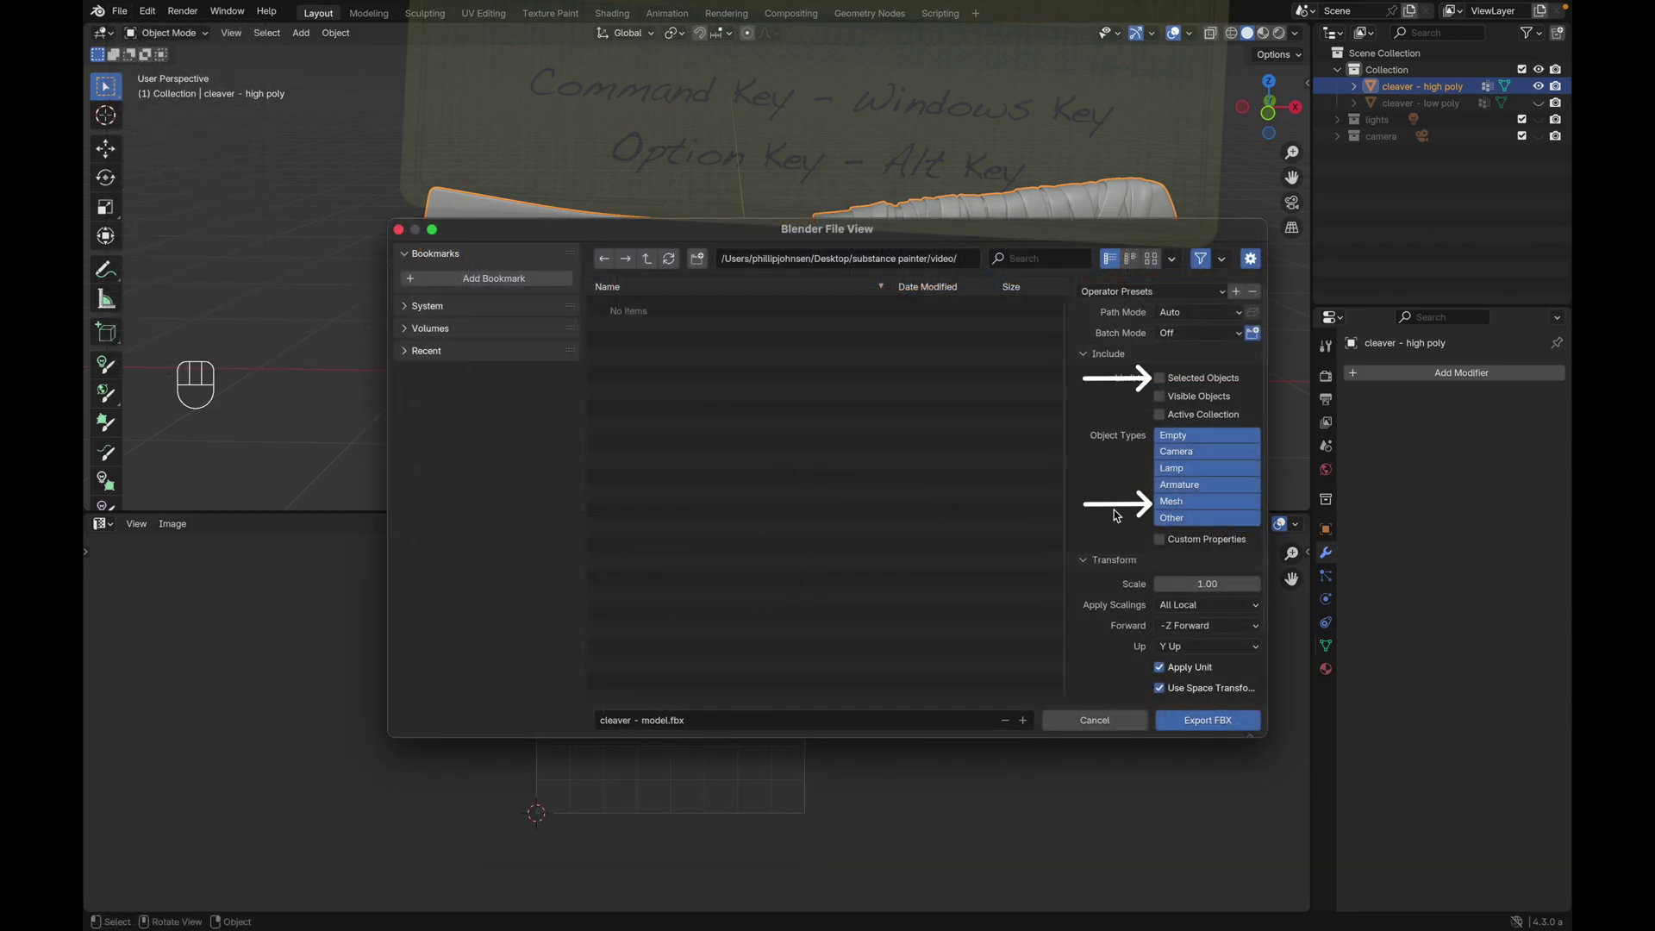
# Export only mesh objects, with Animation unchecked, as cleaver - model.fbx.
pyautogui.click(1179, 504)
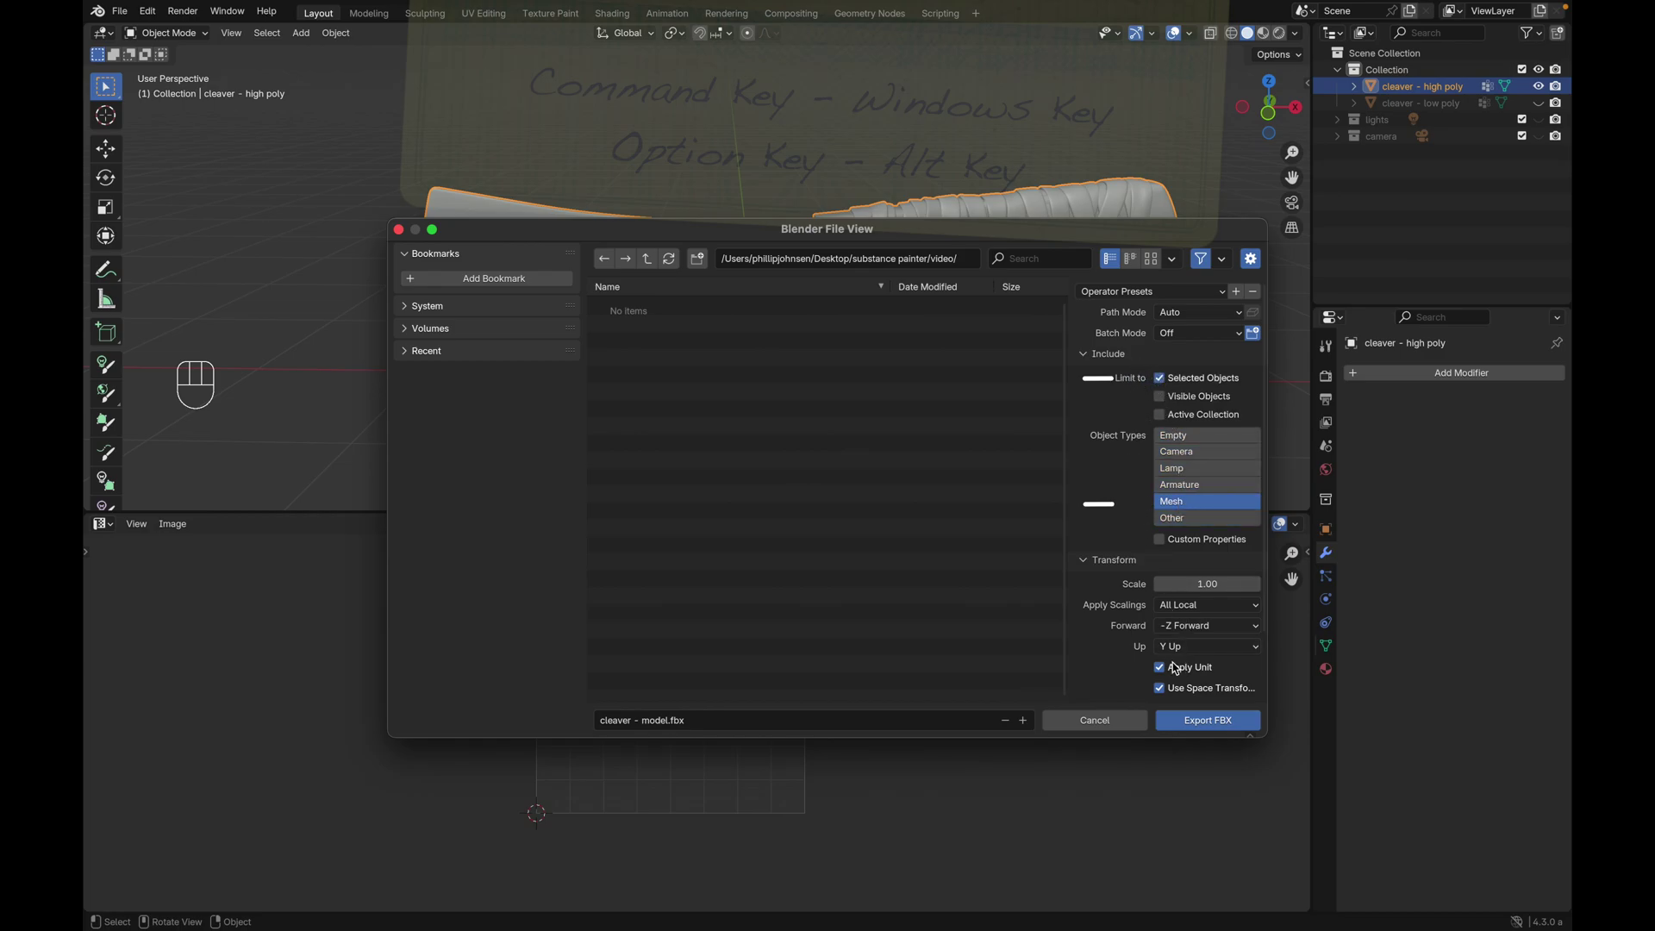
pyautogui.scroll(-3, 1155, 674)
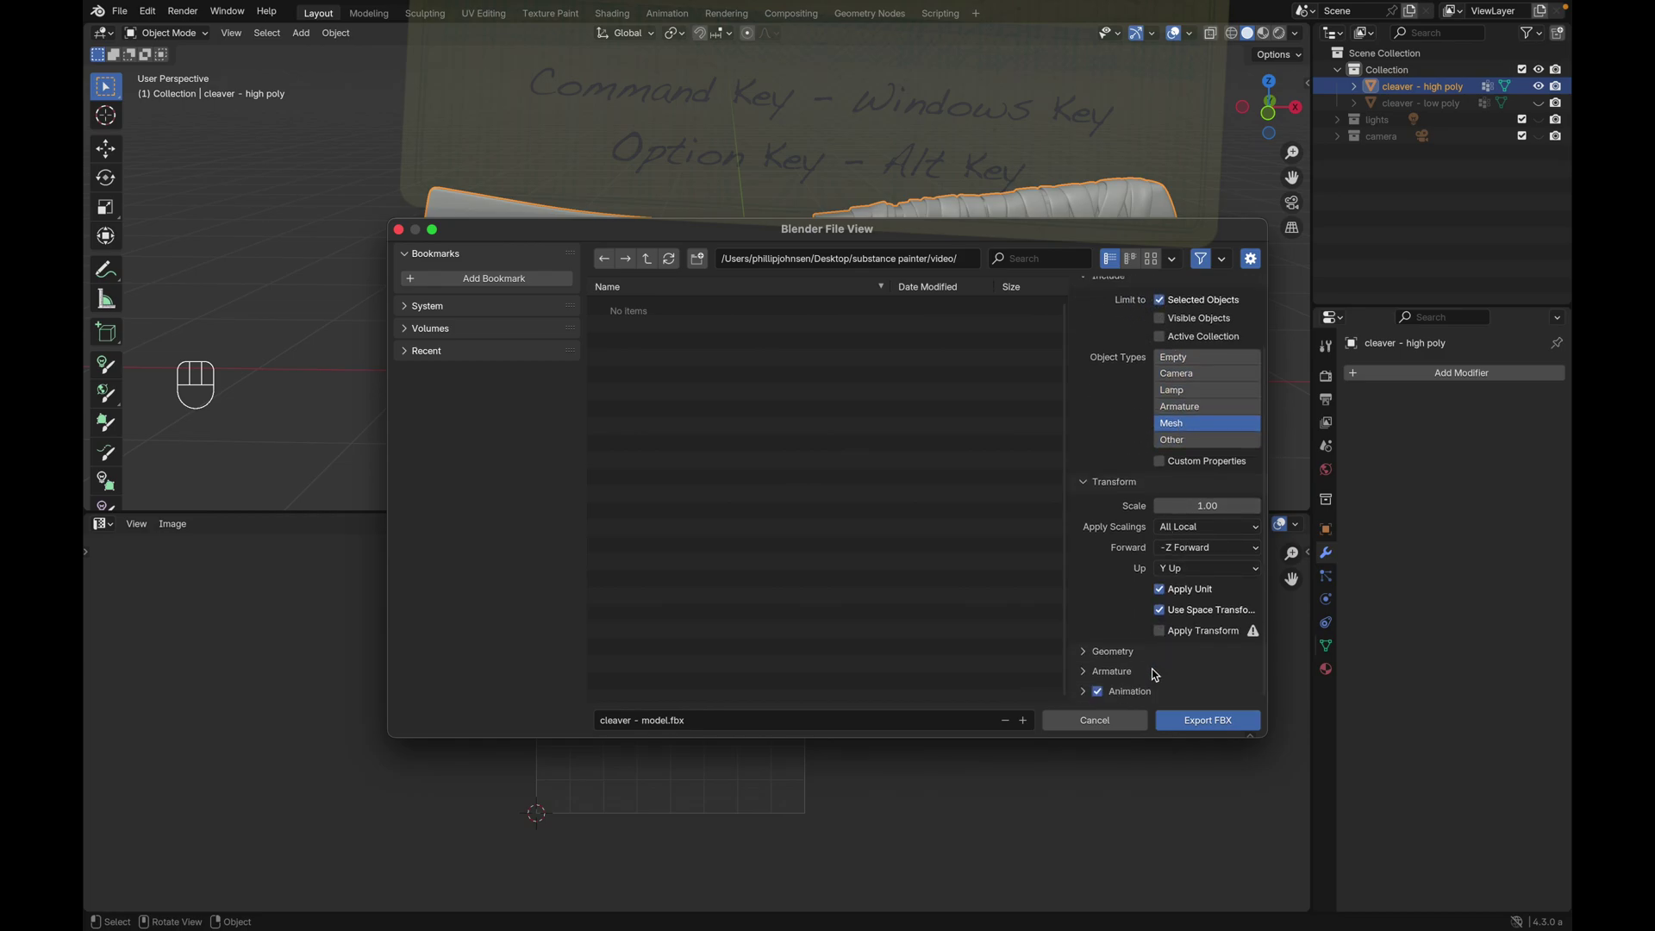
pyautogui.click(1096, 692)
pyautogui.click(1196, 723)
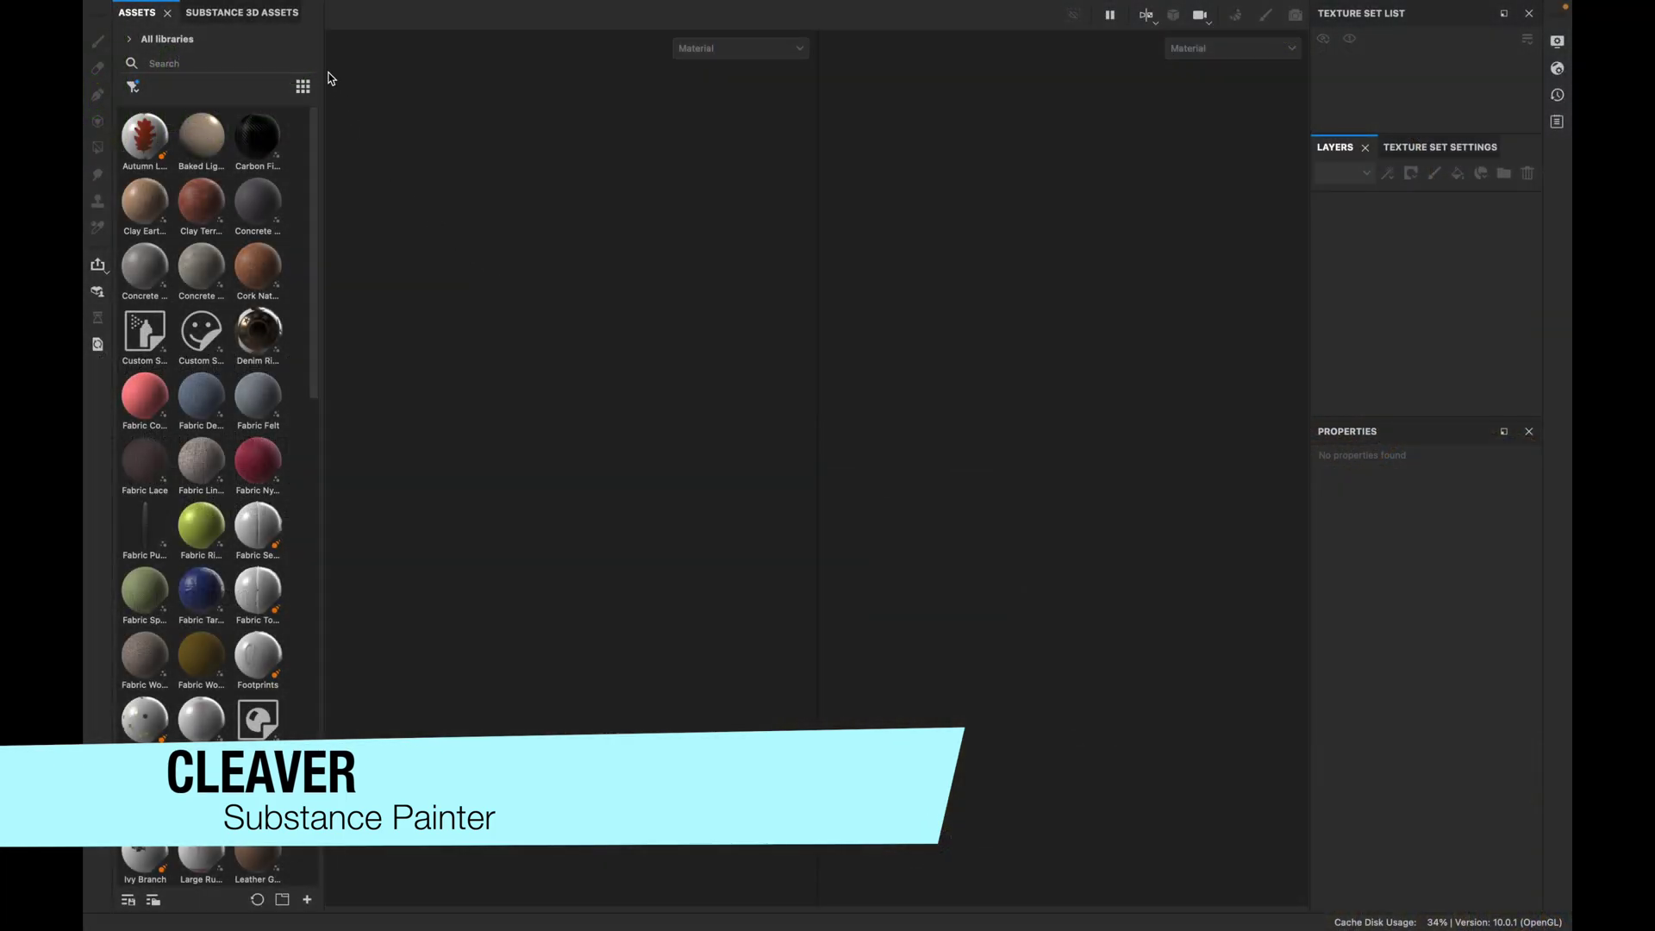
# Create a new project from cleaver - model.fbx at 2048 document resolution.
pyautogui.click(269, 9)
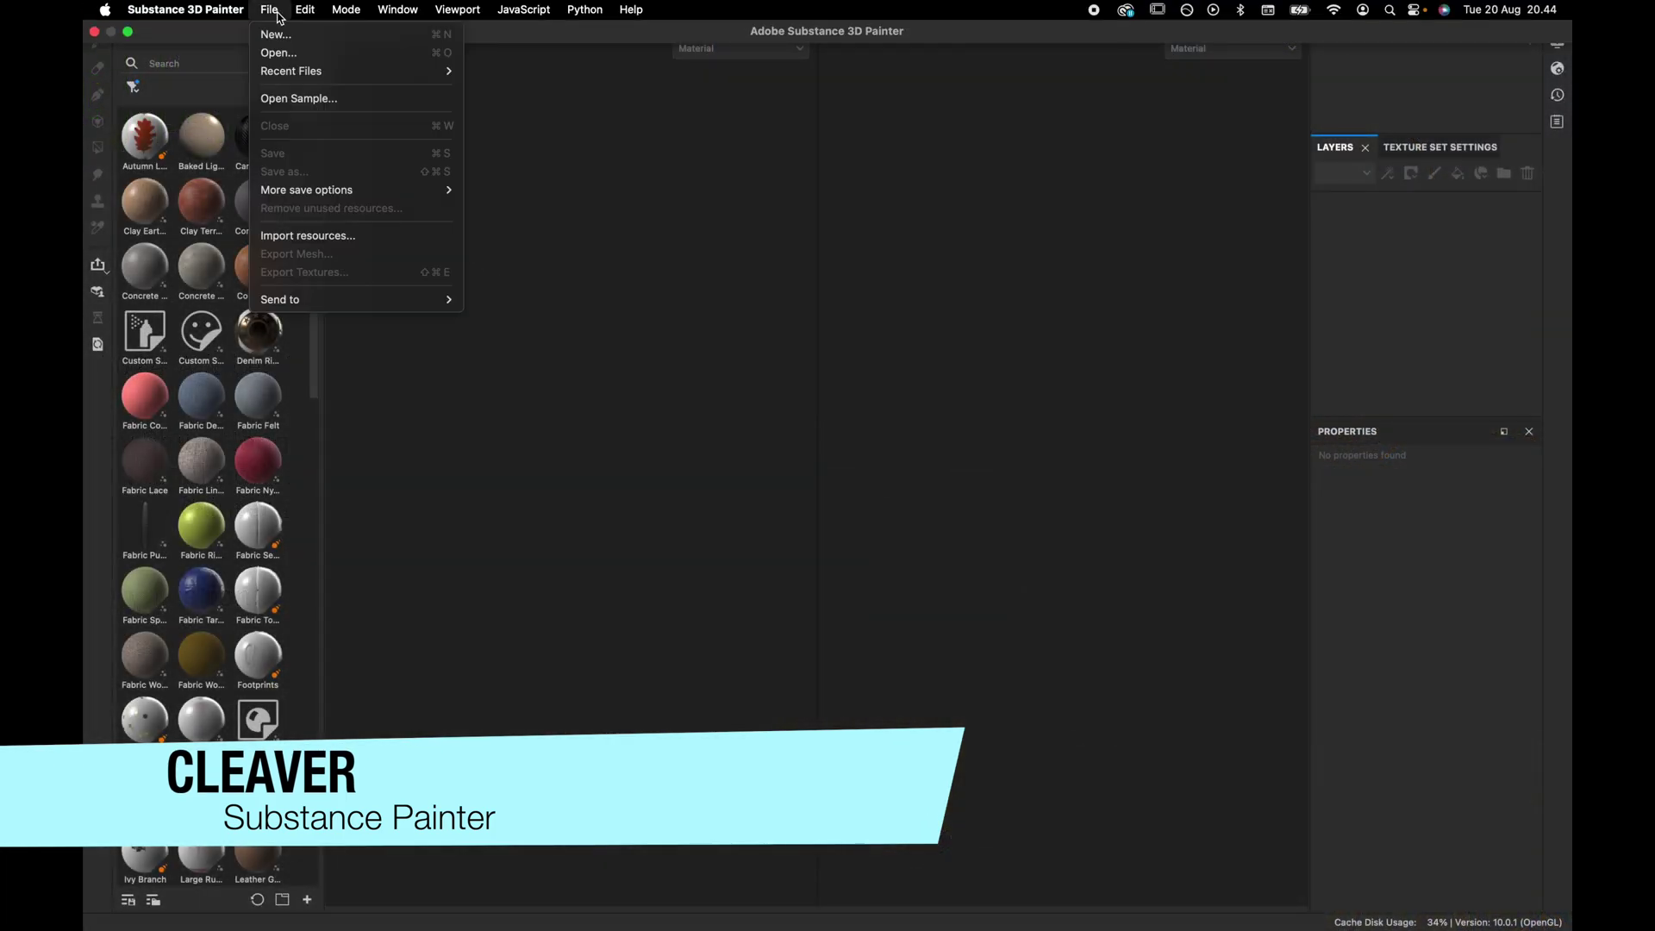
pyautogui.click(282, 37)
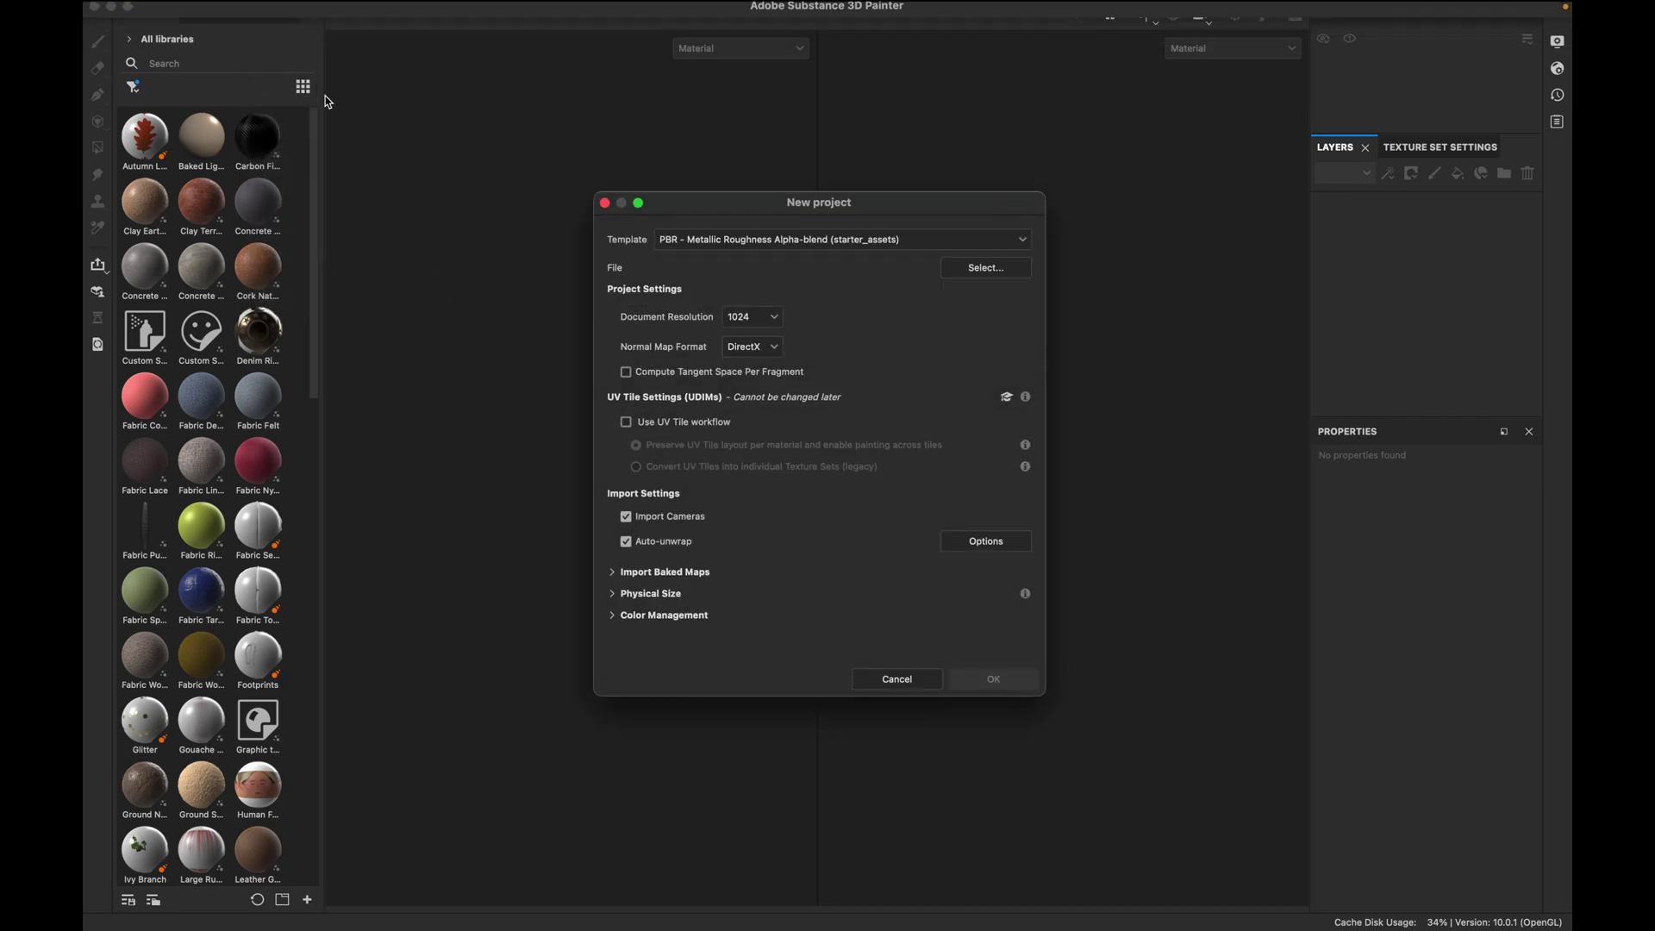
pyautogui.click(753, 317)
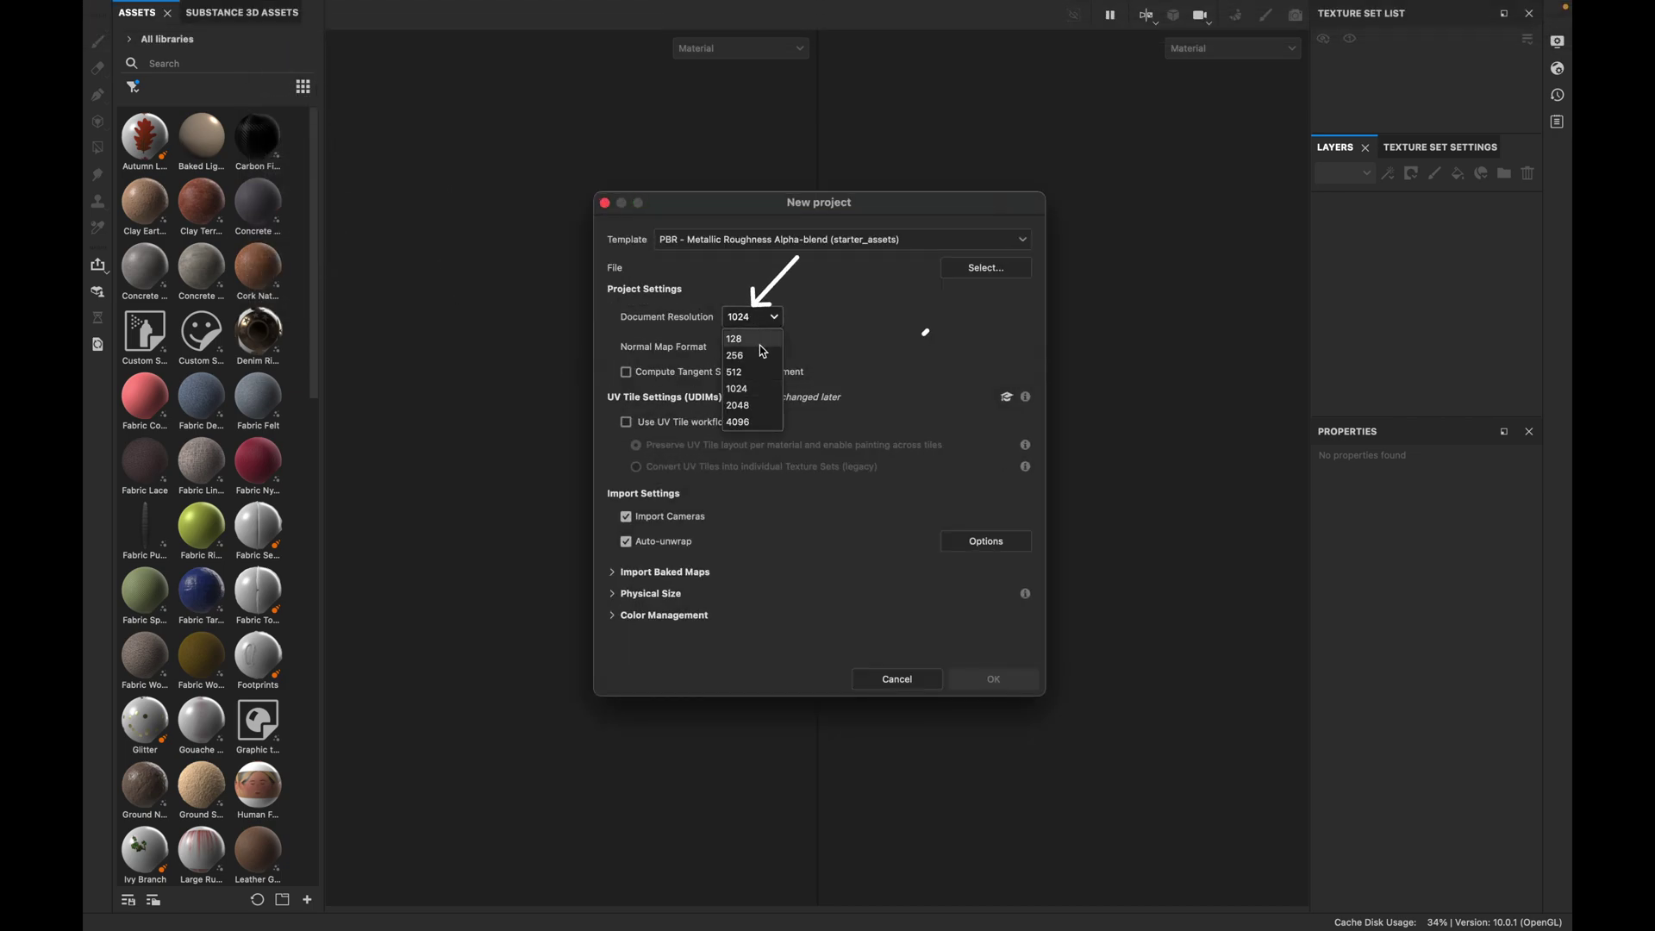
pyautogui.click(766, 406)
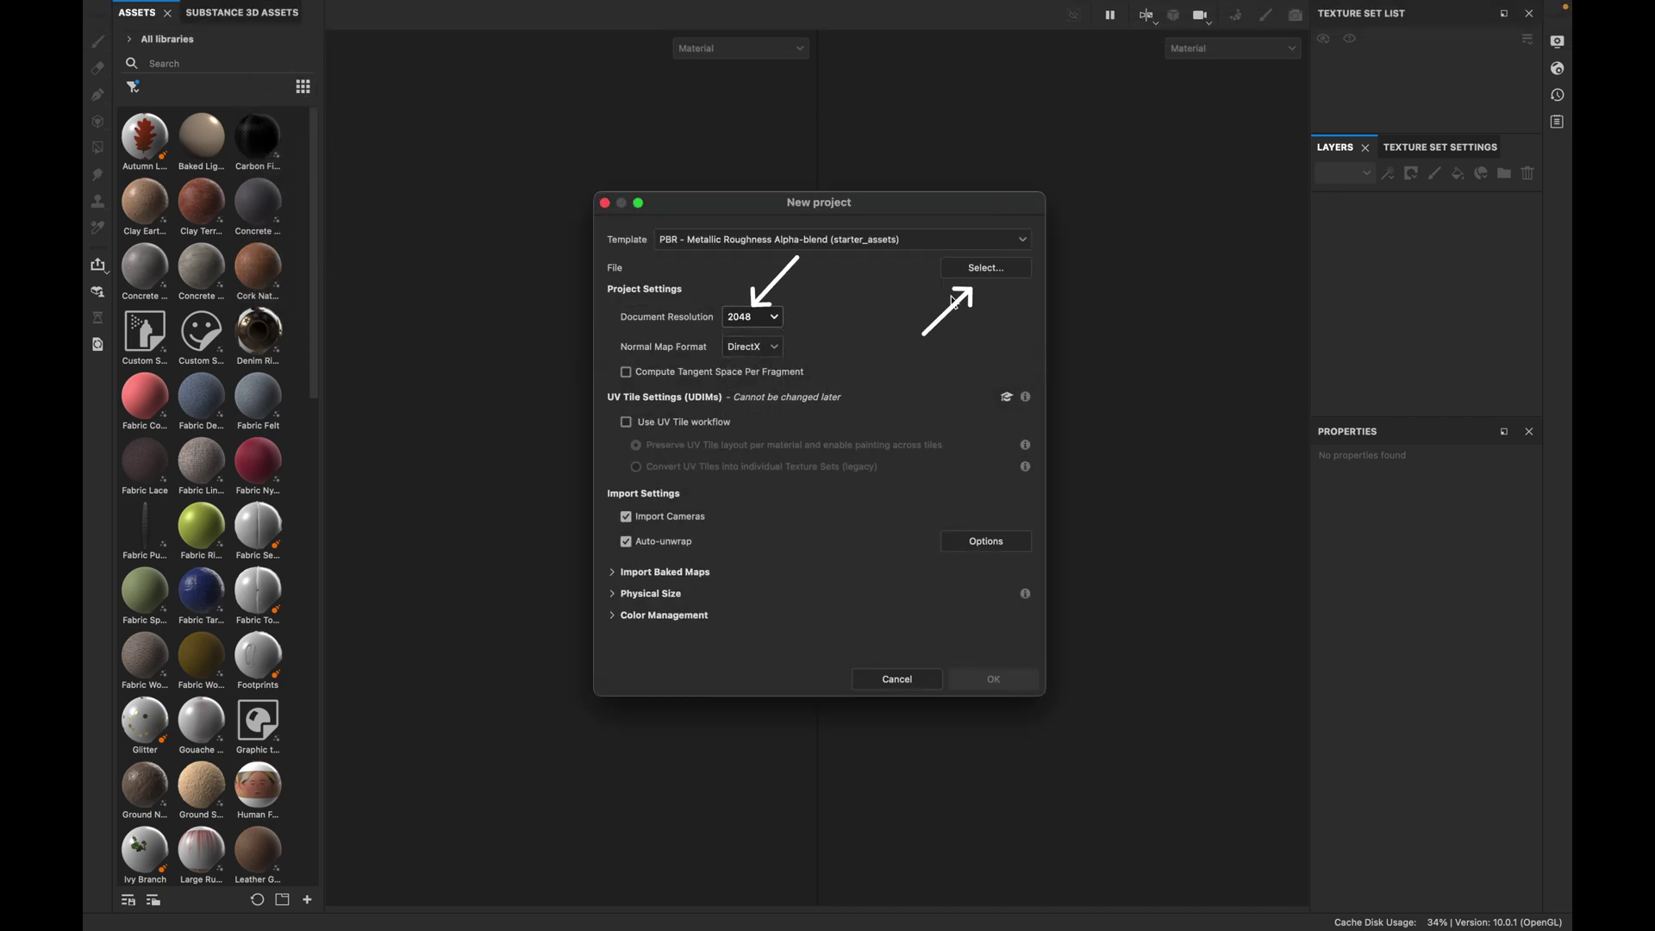
pyautogui.click(980, 270)
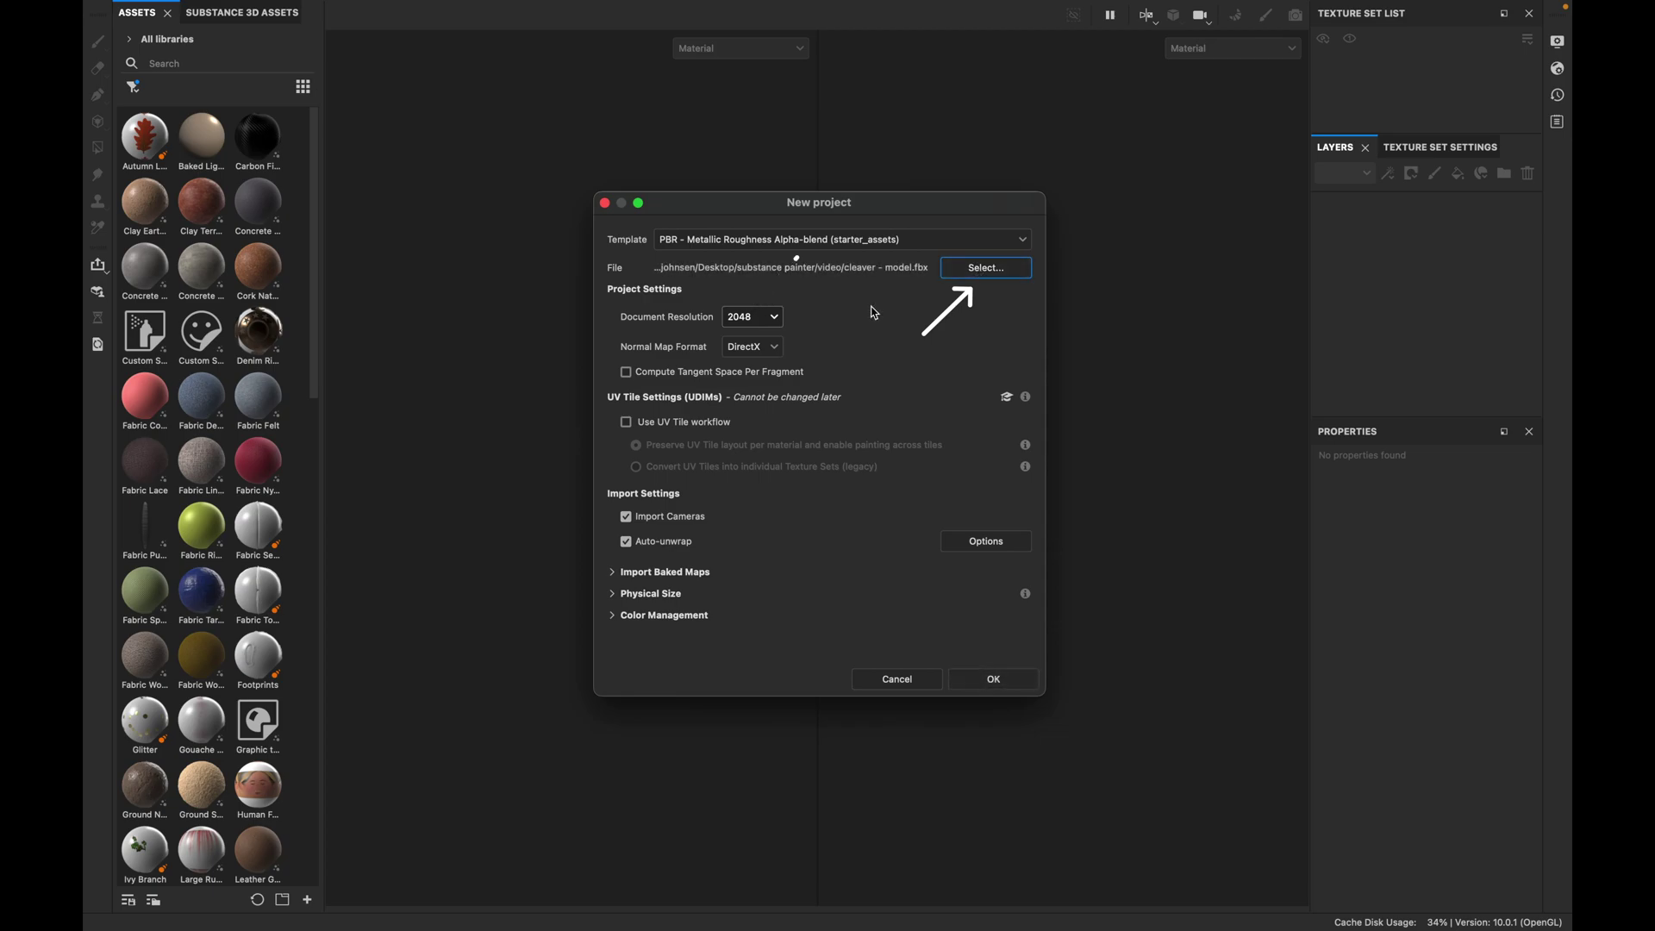
pyautogui.click(993, 679)
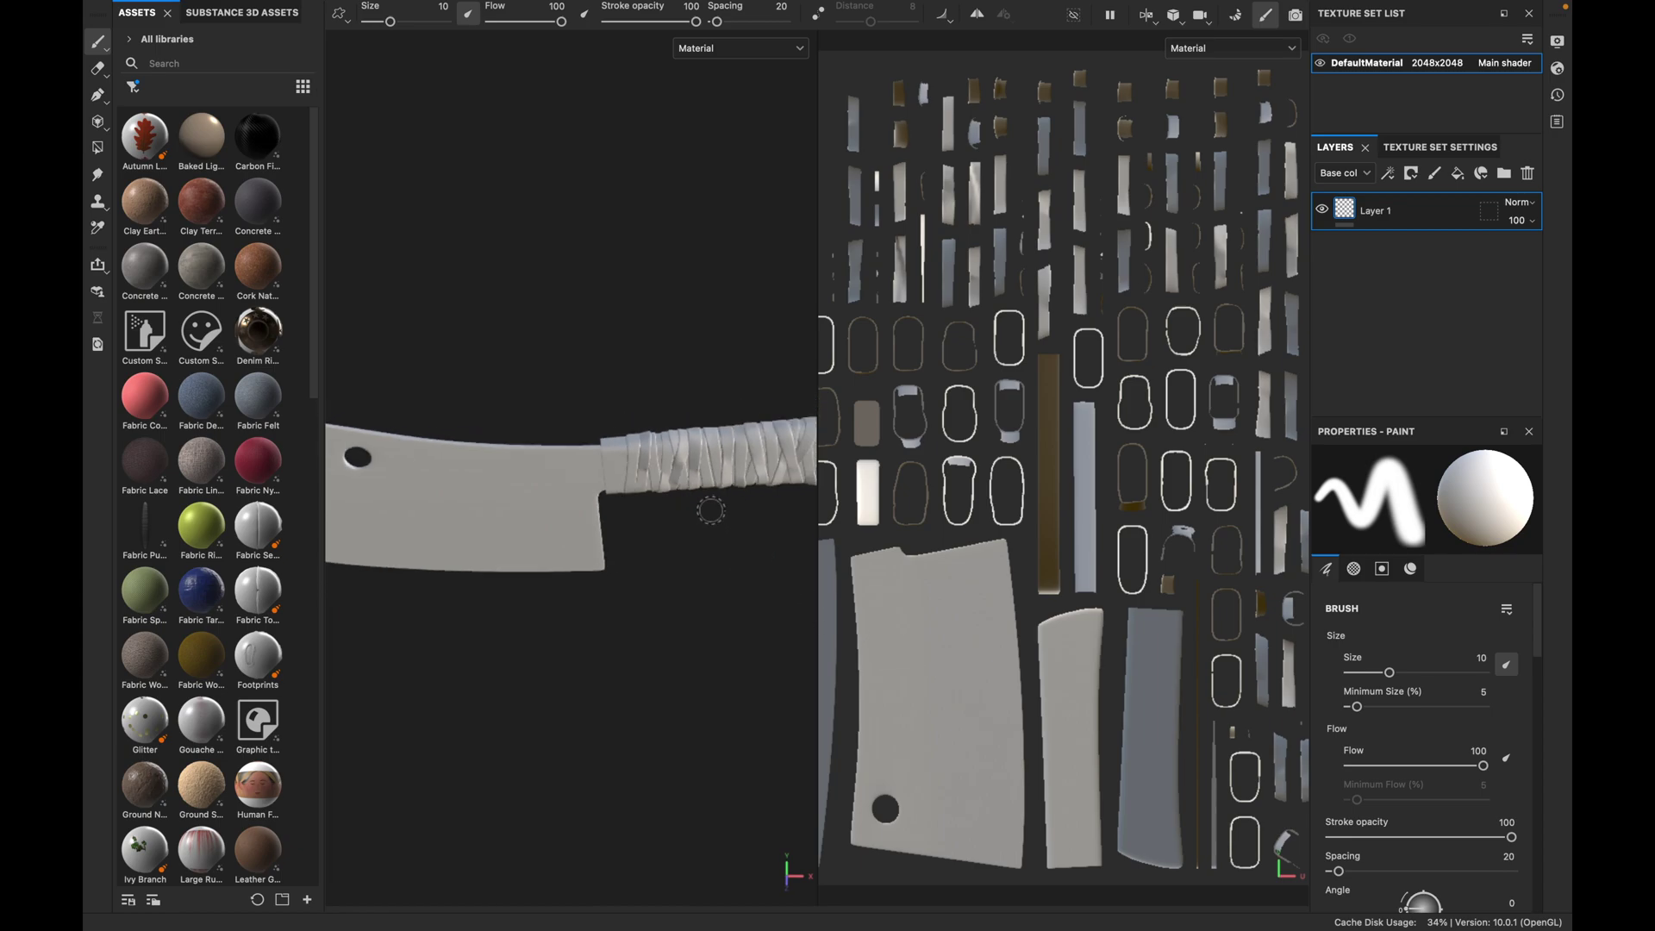
# Open Bake Mesh Maps from the Mesh Maps section of Texture Set Settings.
pyautogui.click(1405, 148)
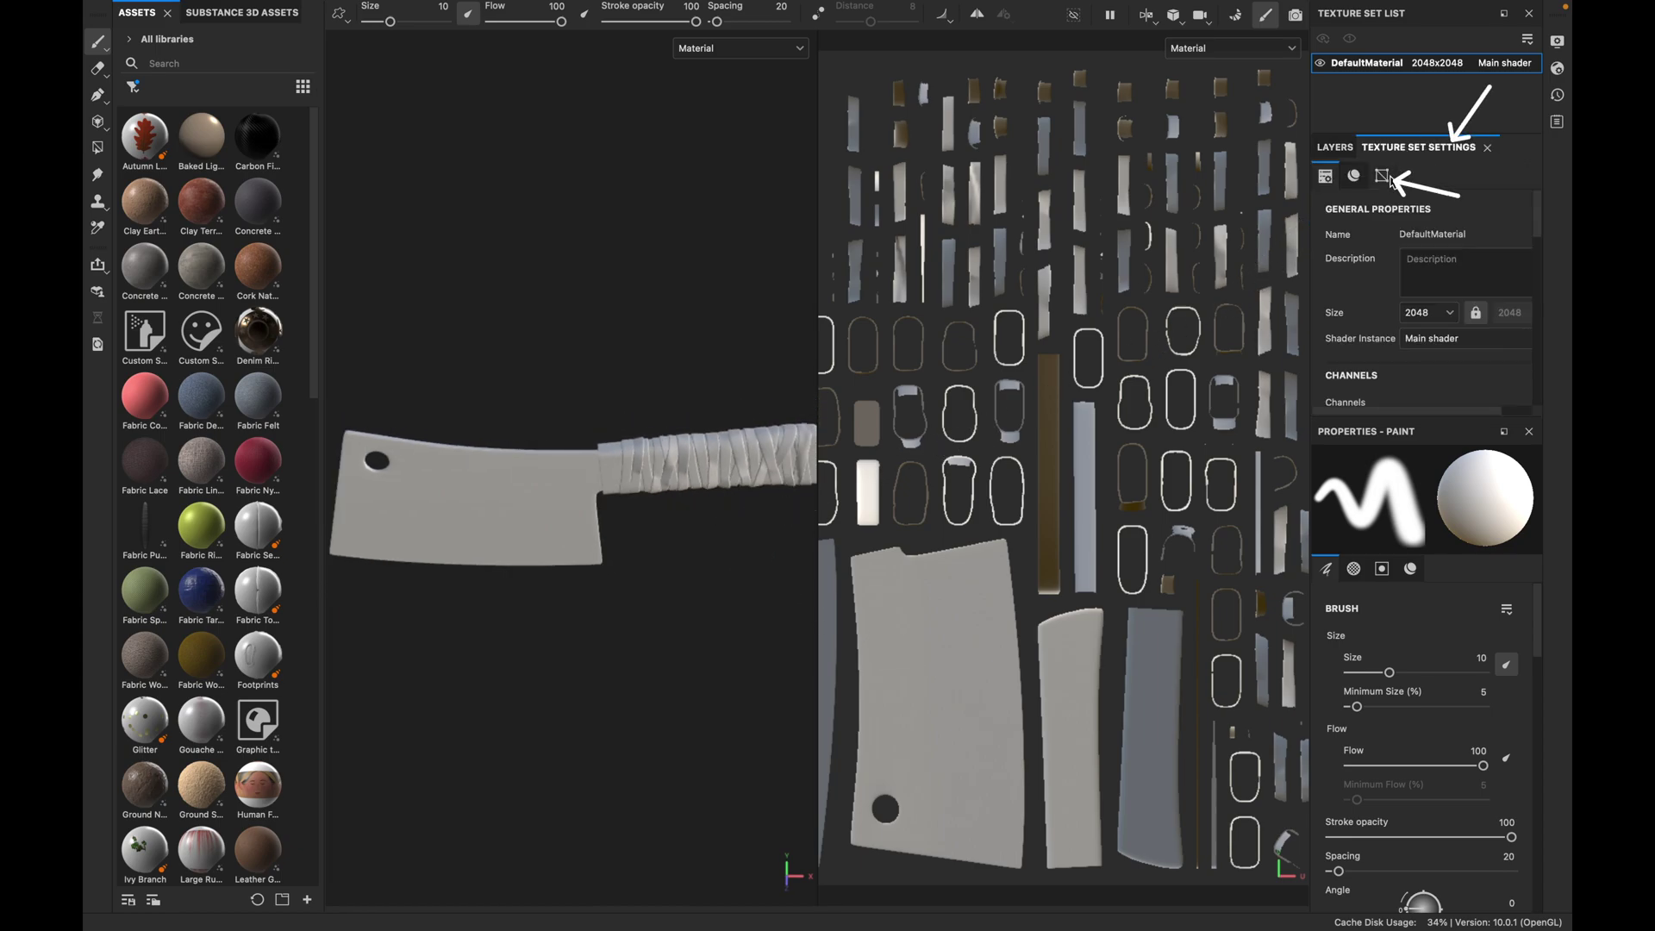
pyautogui.click(1384, 177)
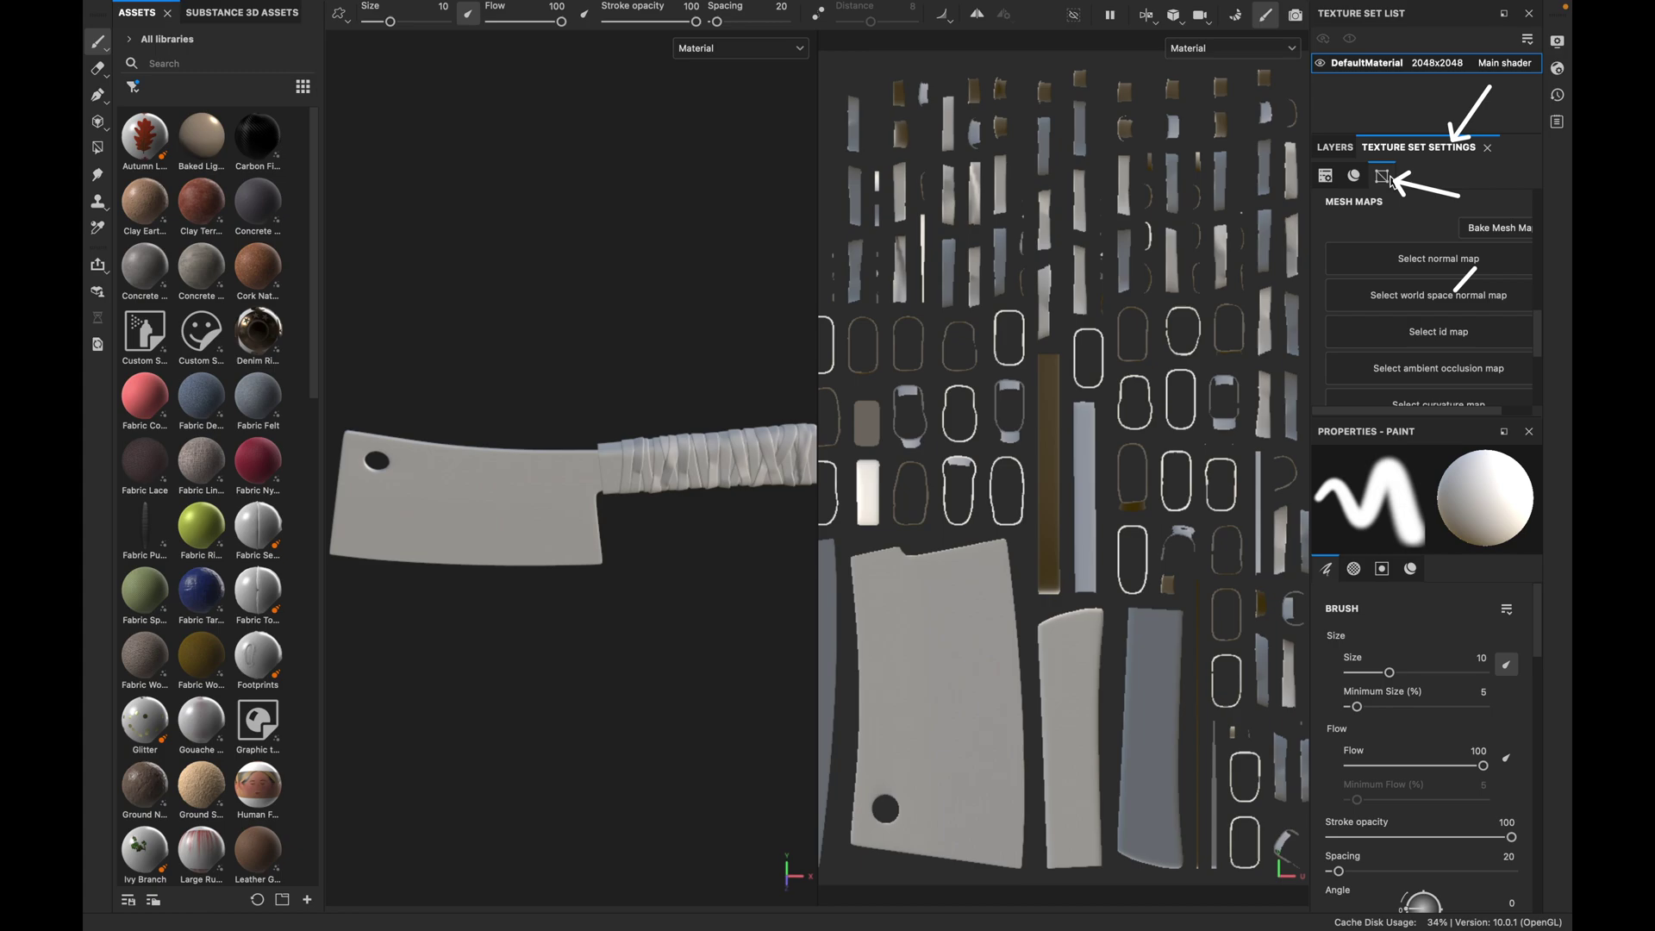
pyautogui.click(1476, 228)
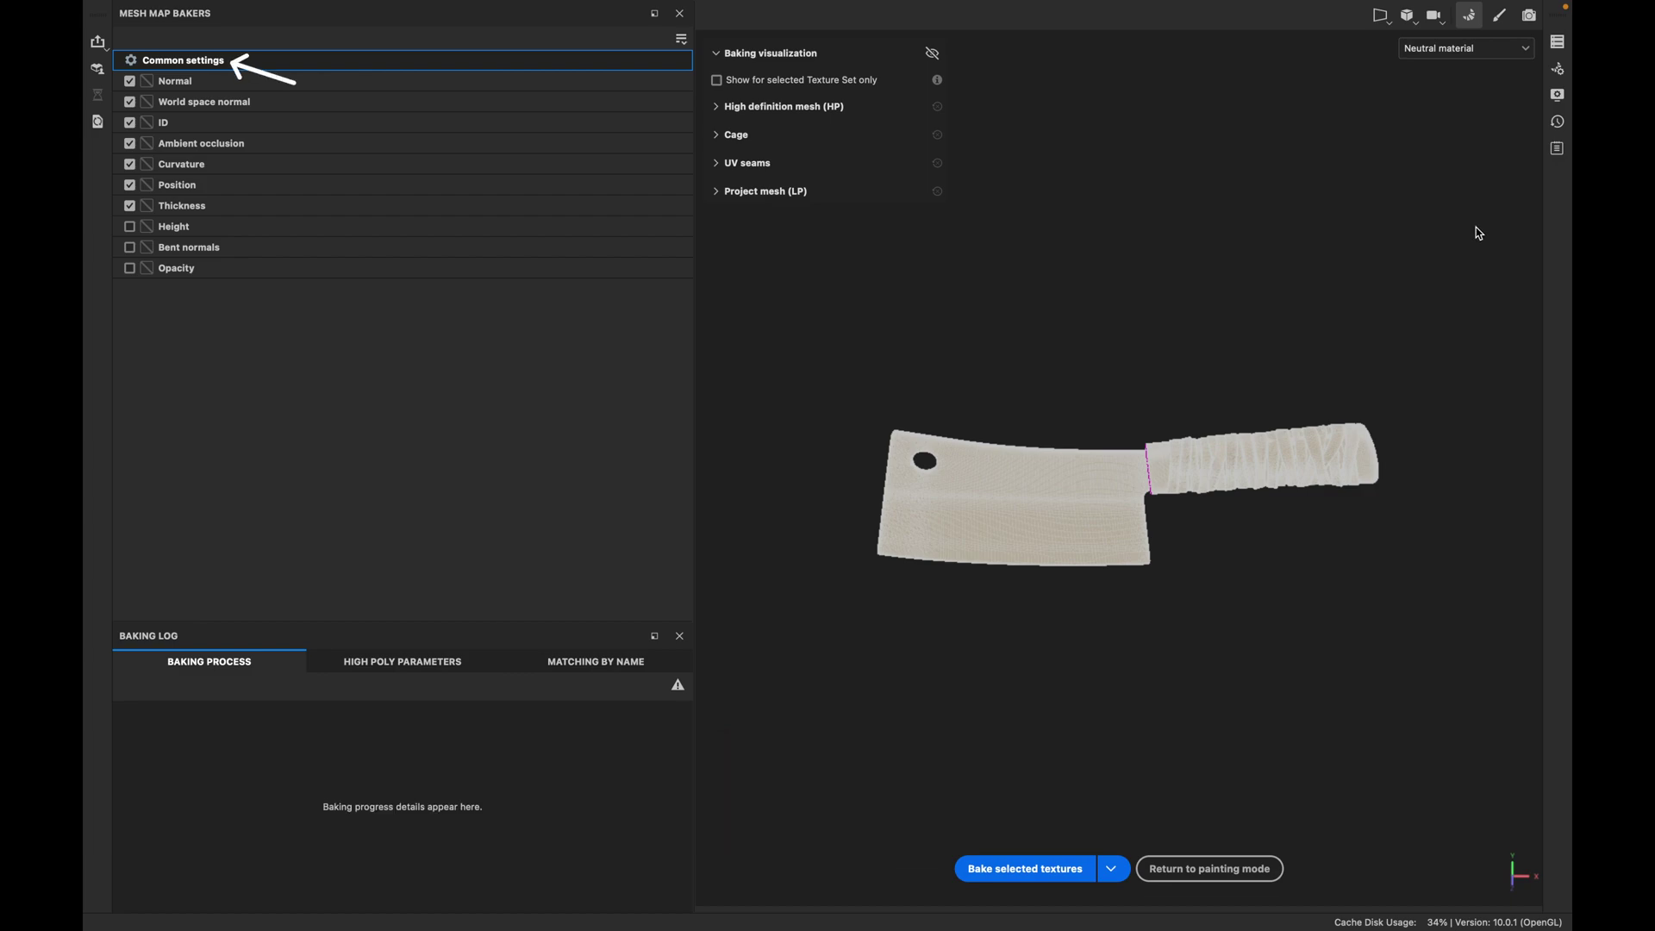
# Set the common bake output size to 2048 and dilation width to 0.
pyautogui.click(1558, 71)
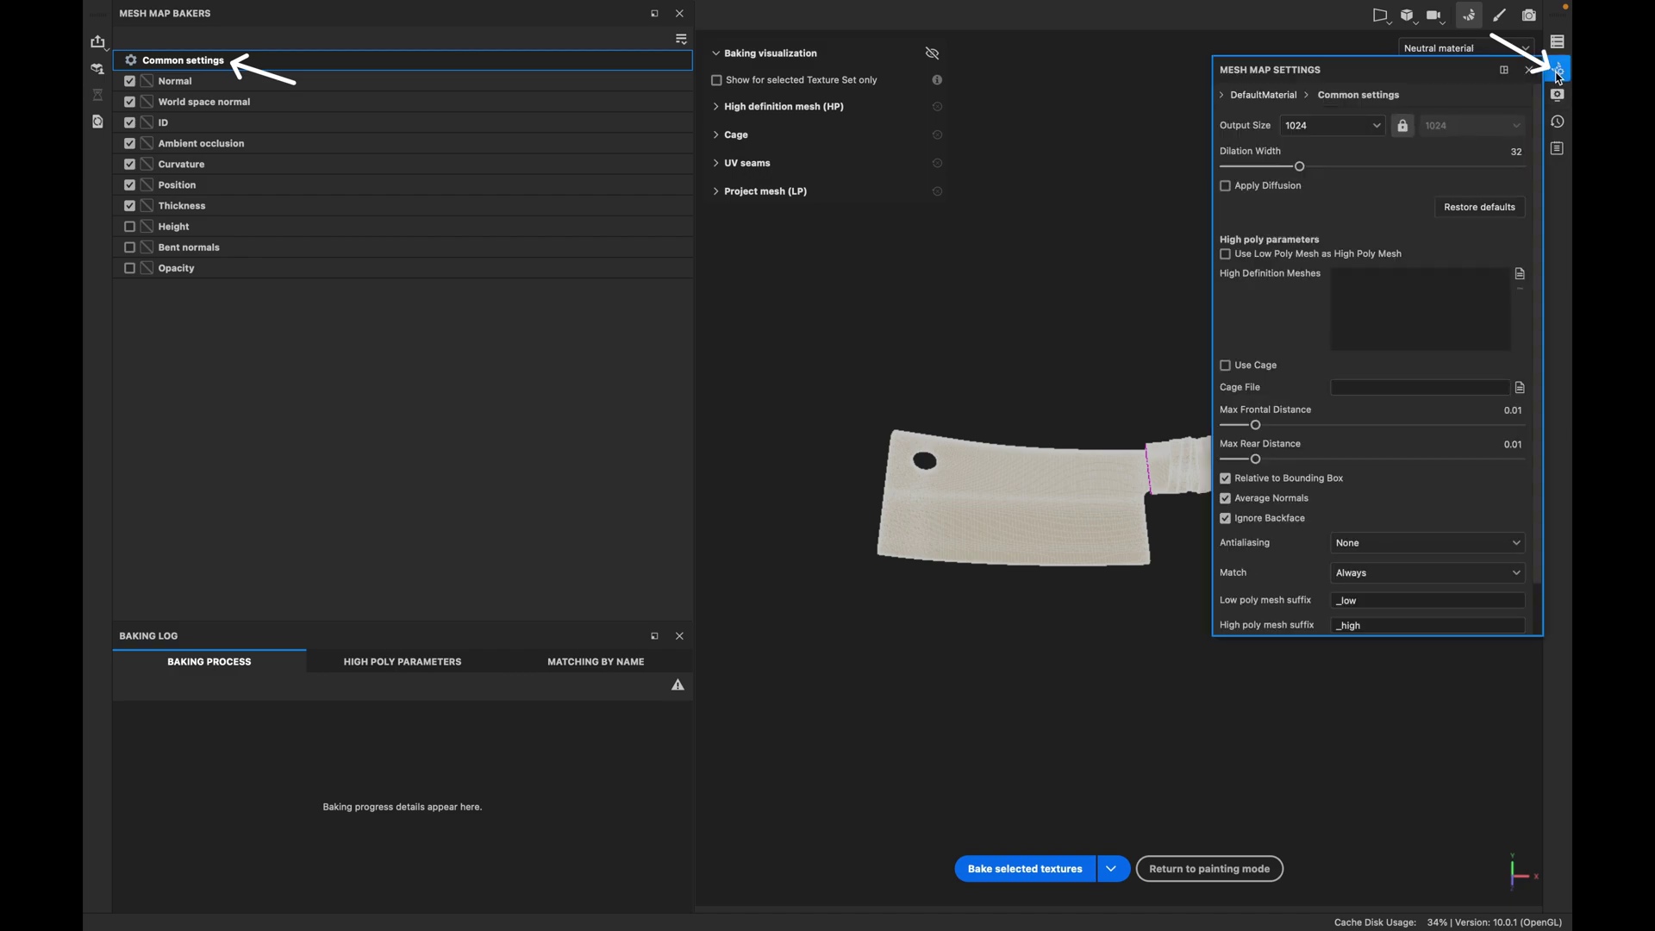
pyautogui.click(1369, 125)
pyautogui.click(1349, 247)
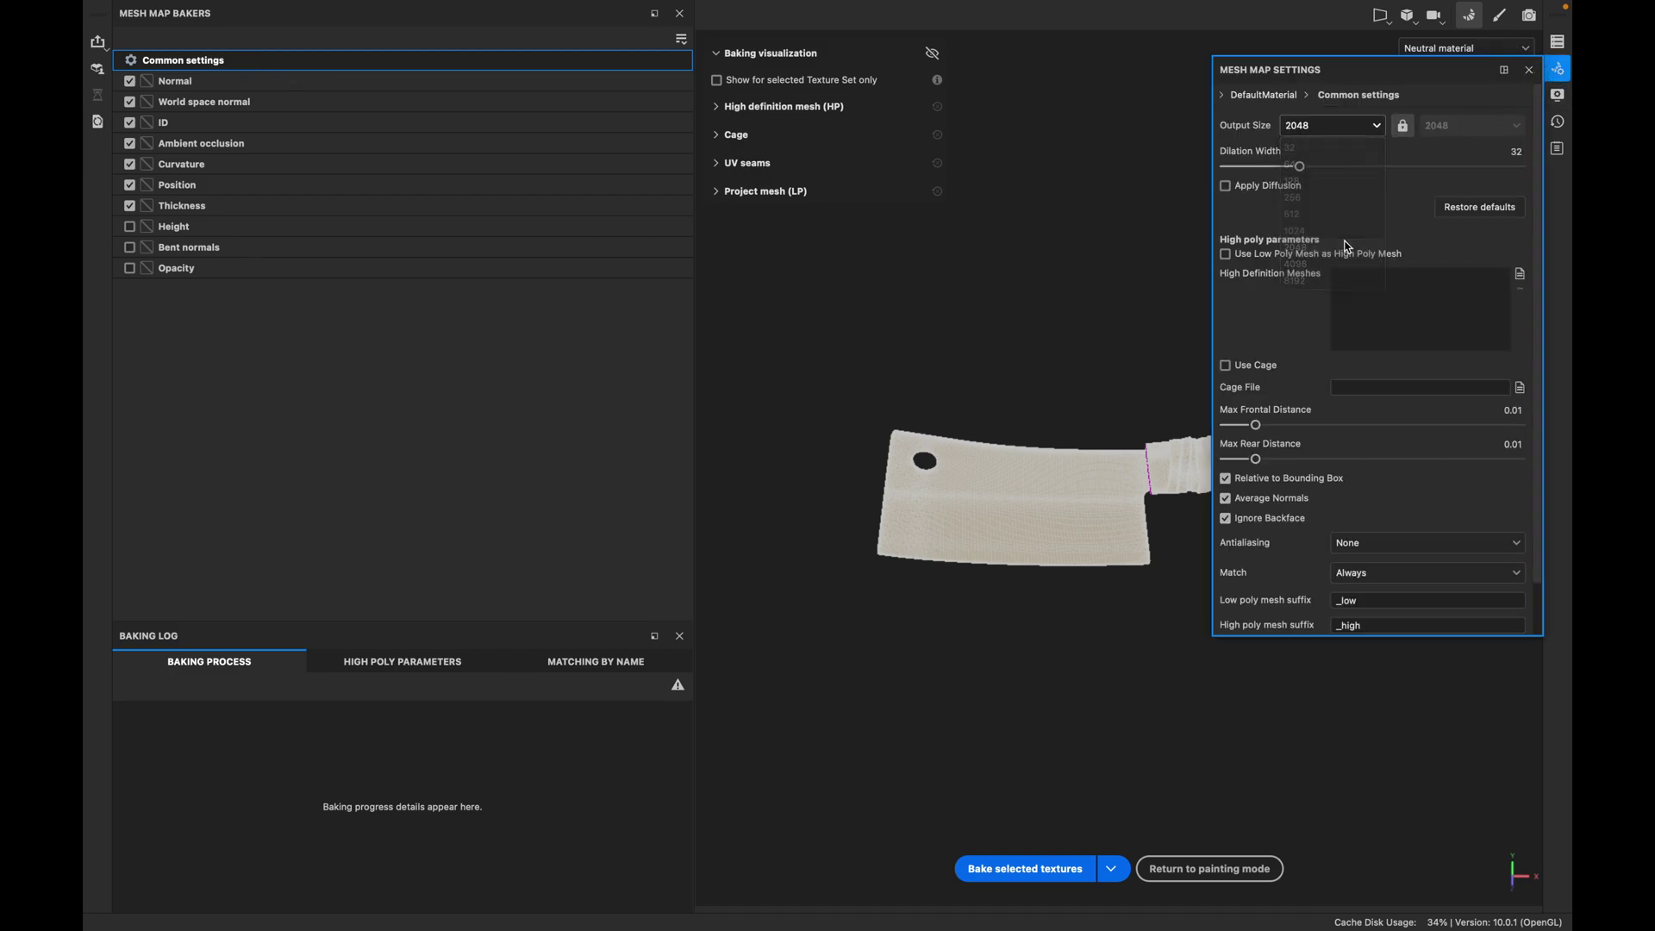
pyautogui.moveTo(1305, 170); pyautogui.dragTo(1203, 190)
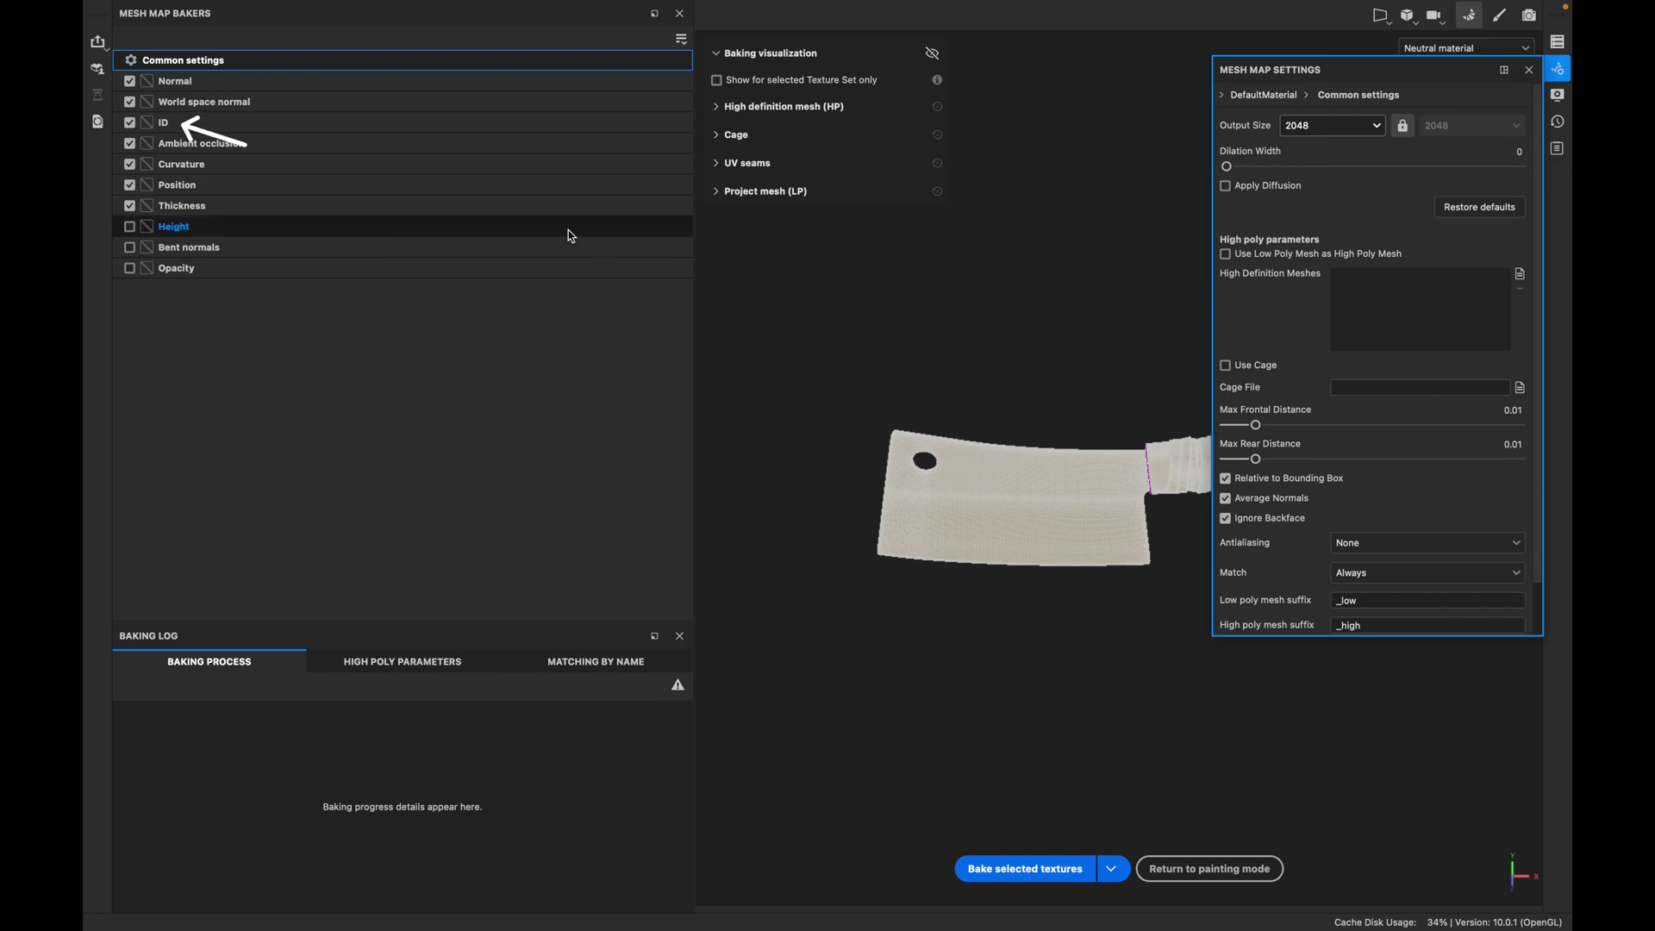
# Set the ID map colour source to Vertex Color and bake the selected textures.
pyautogui.click(421, 125)
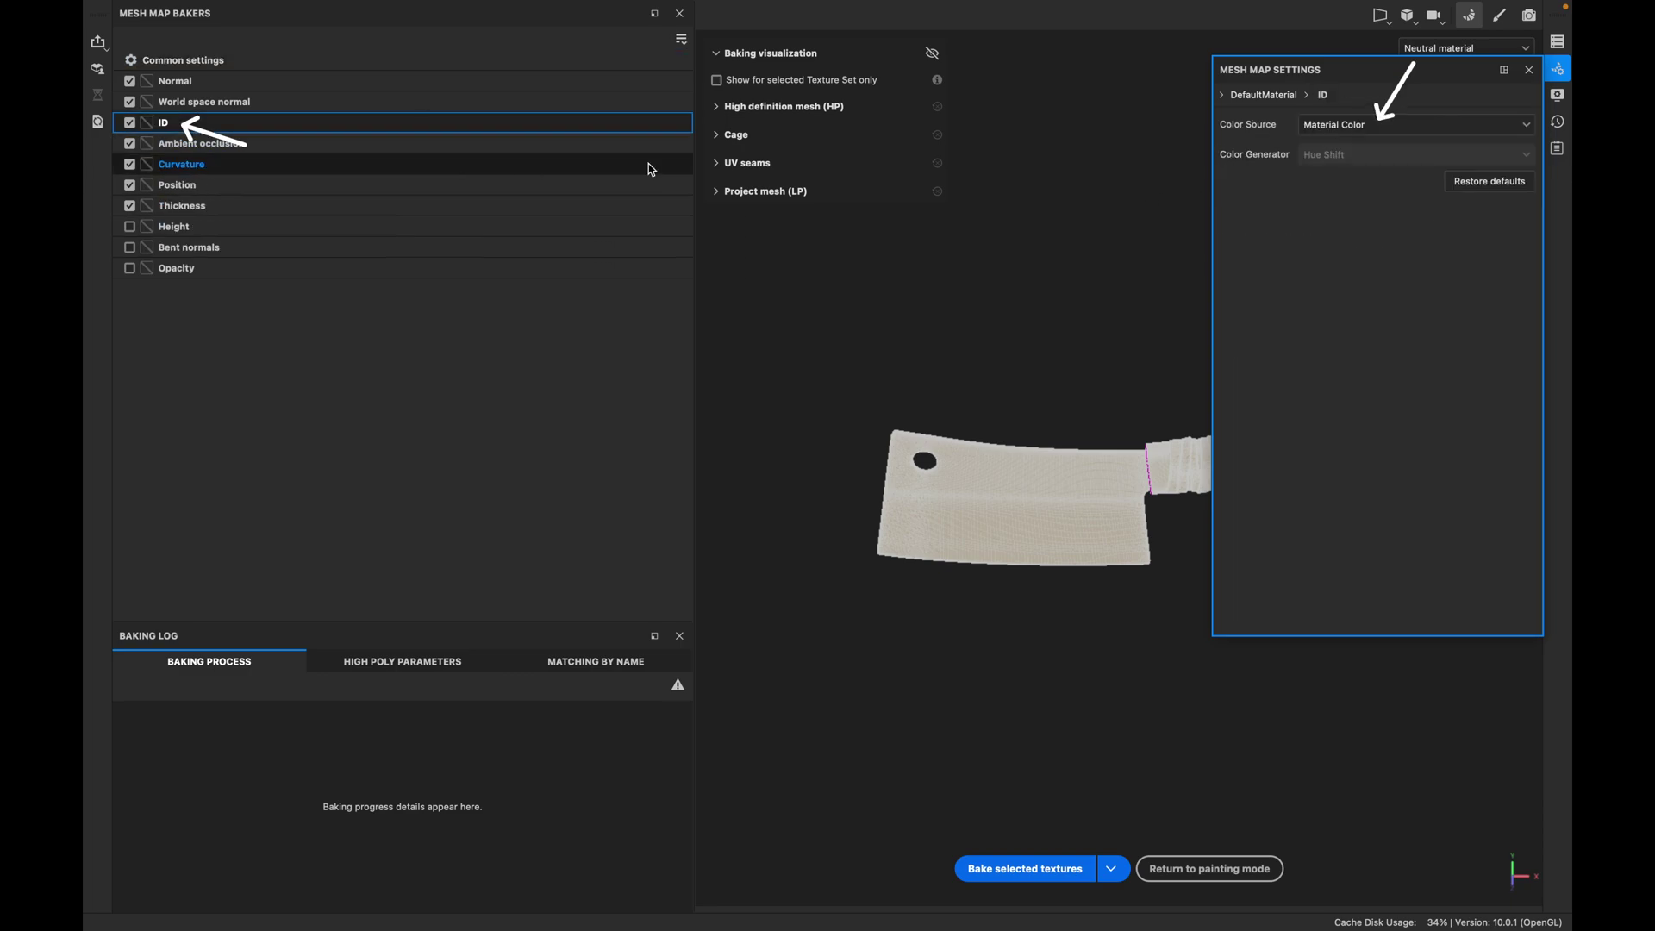
pyautogui.click(1317, 131)
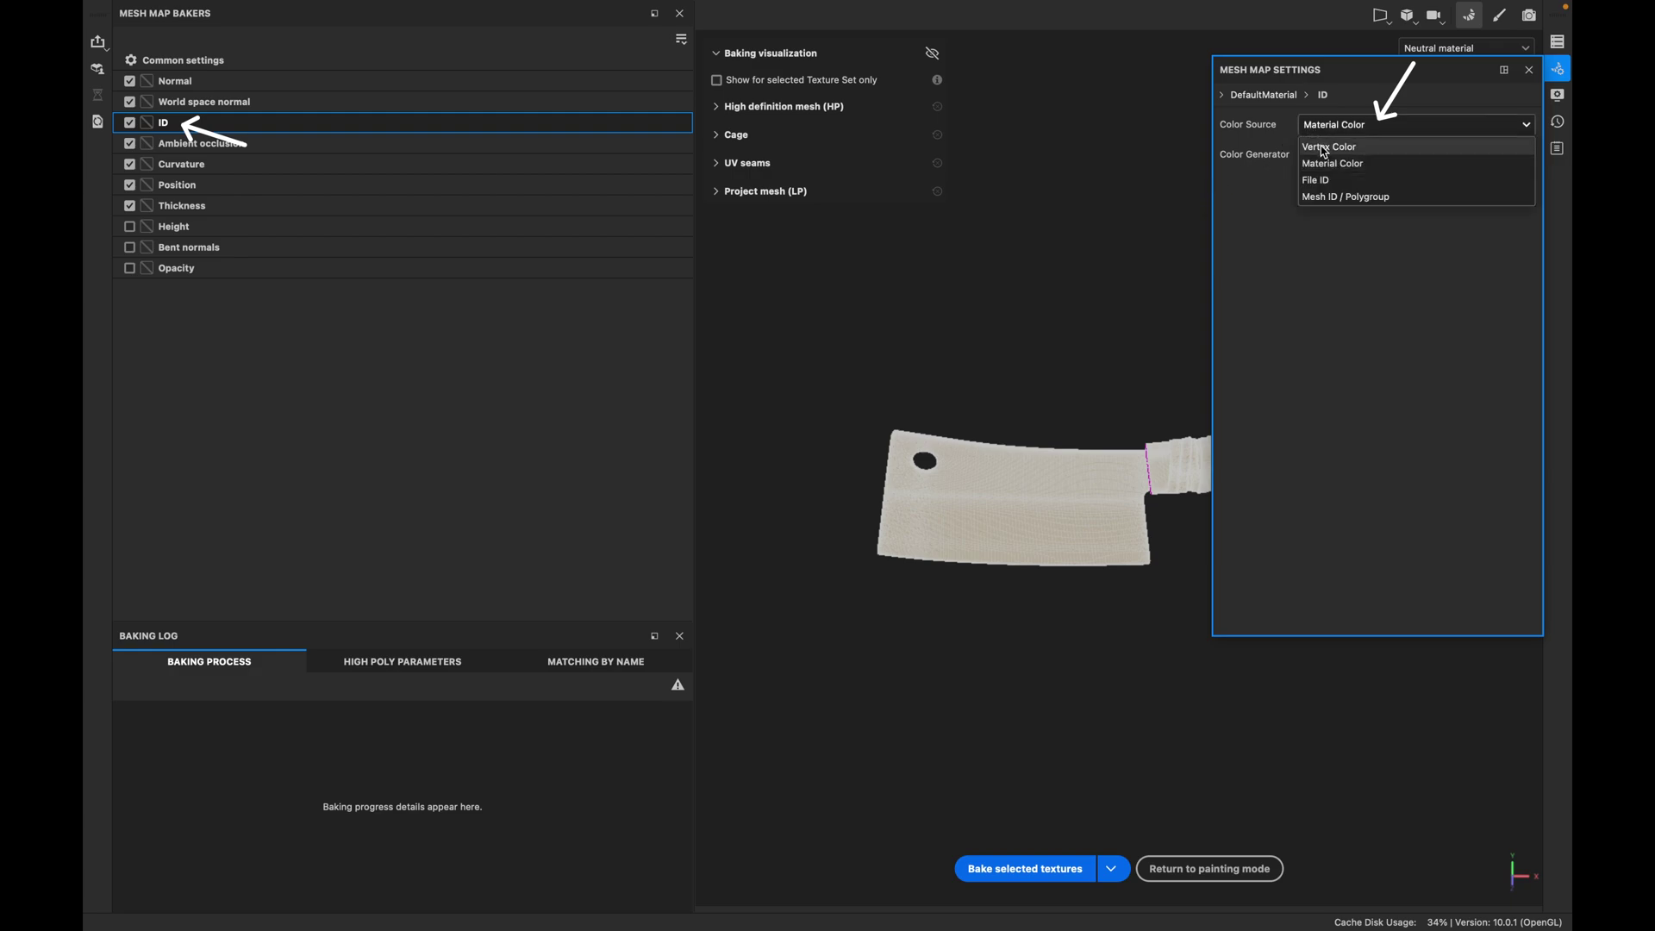
pyautogui.click(1325, 148)
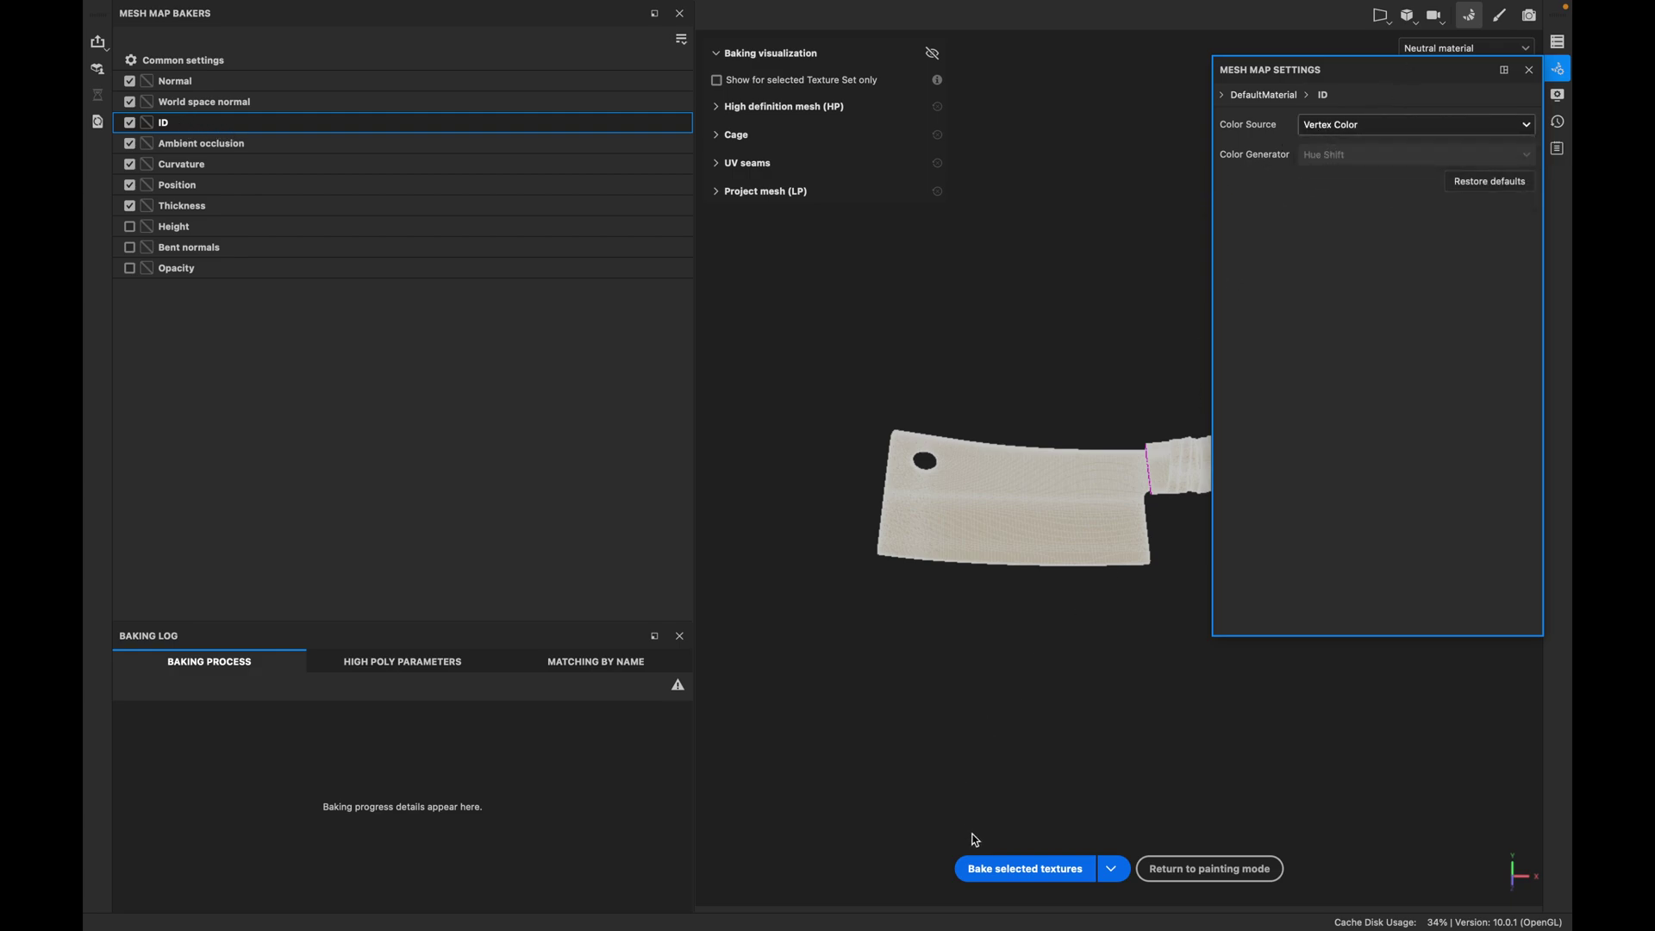
pyautogui.click(996, 867)
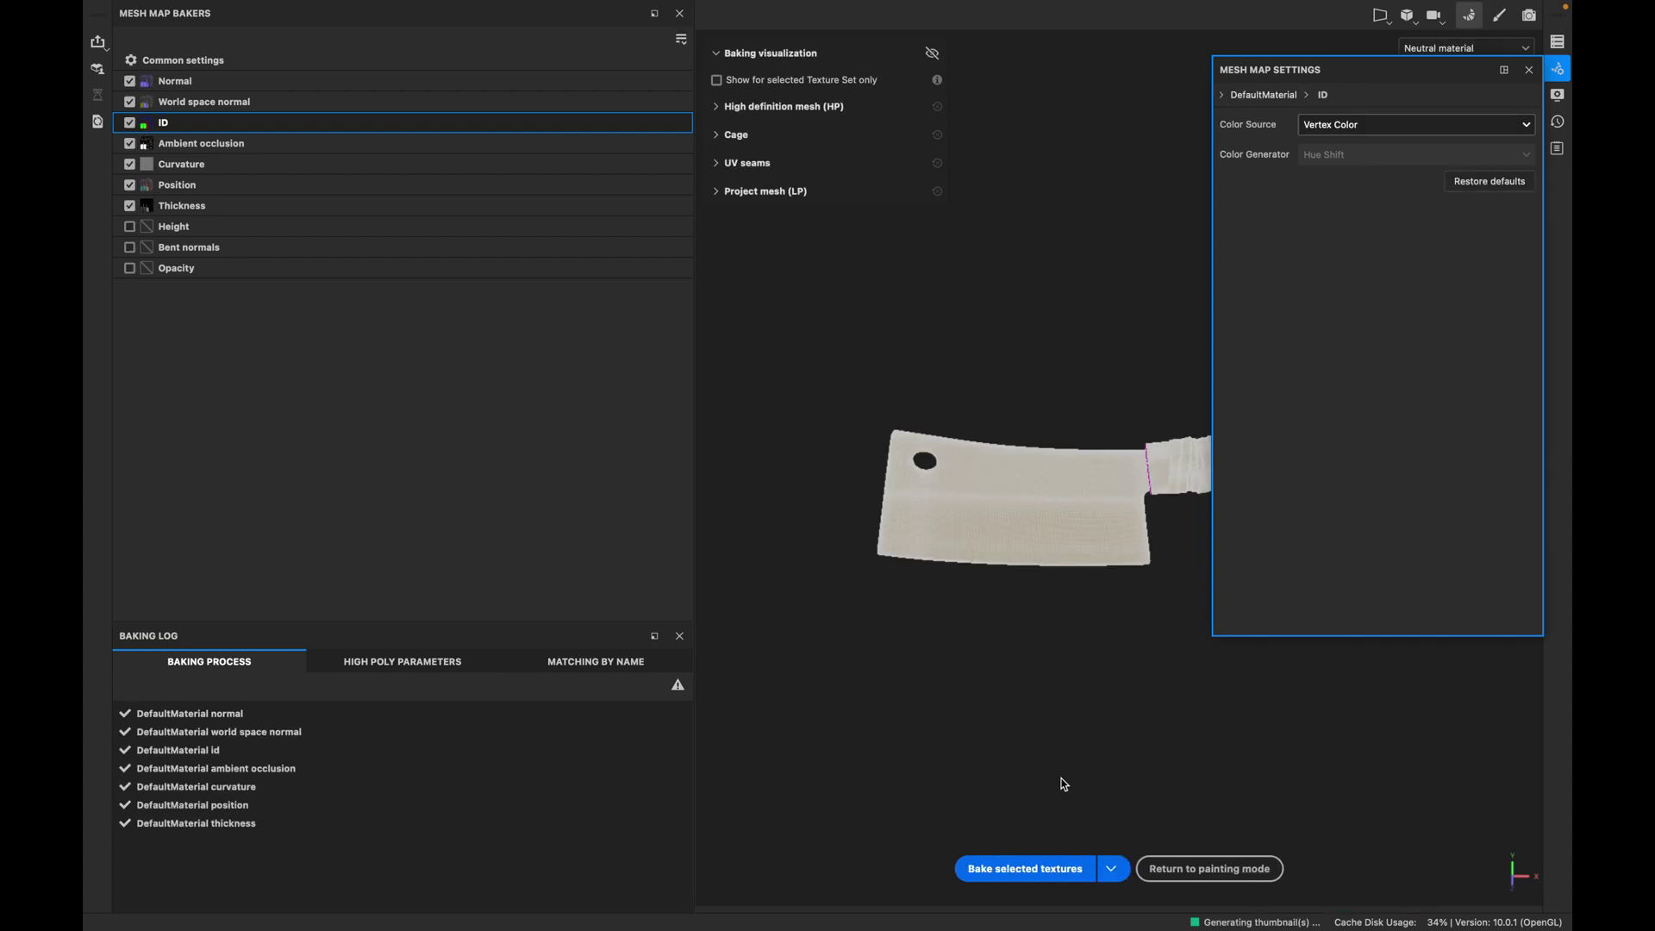
# Filter assets by 'metal', then apply Metal Foil to the blade and Metal Rust to the red ID handle.
pyautogui.click(1147, 867)
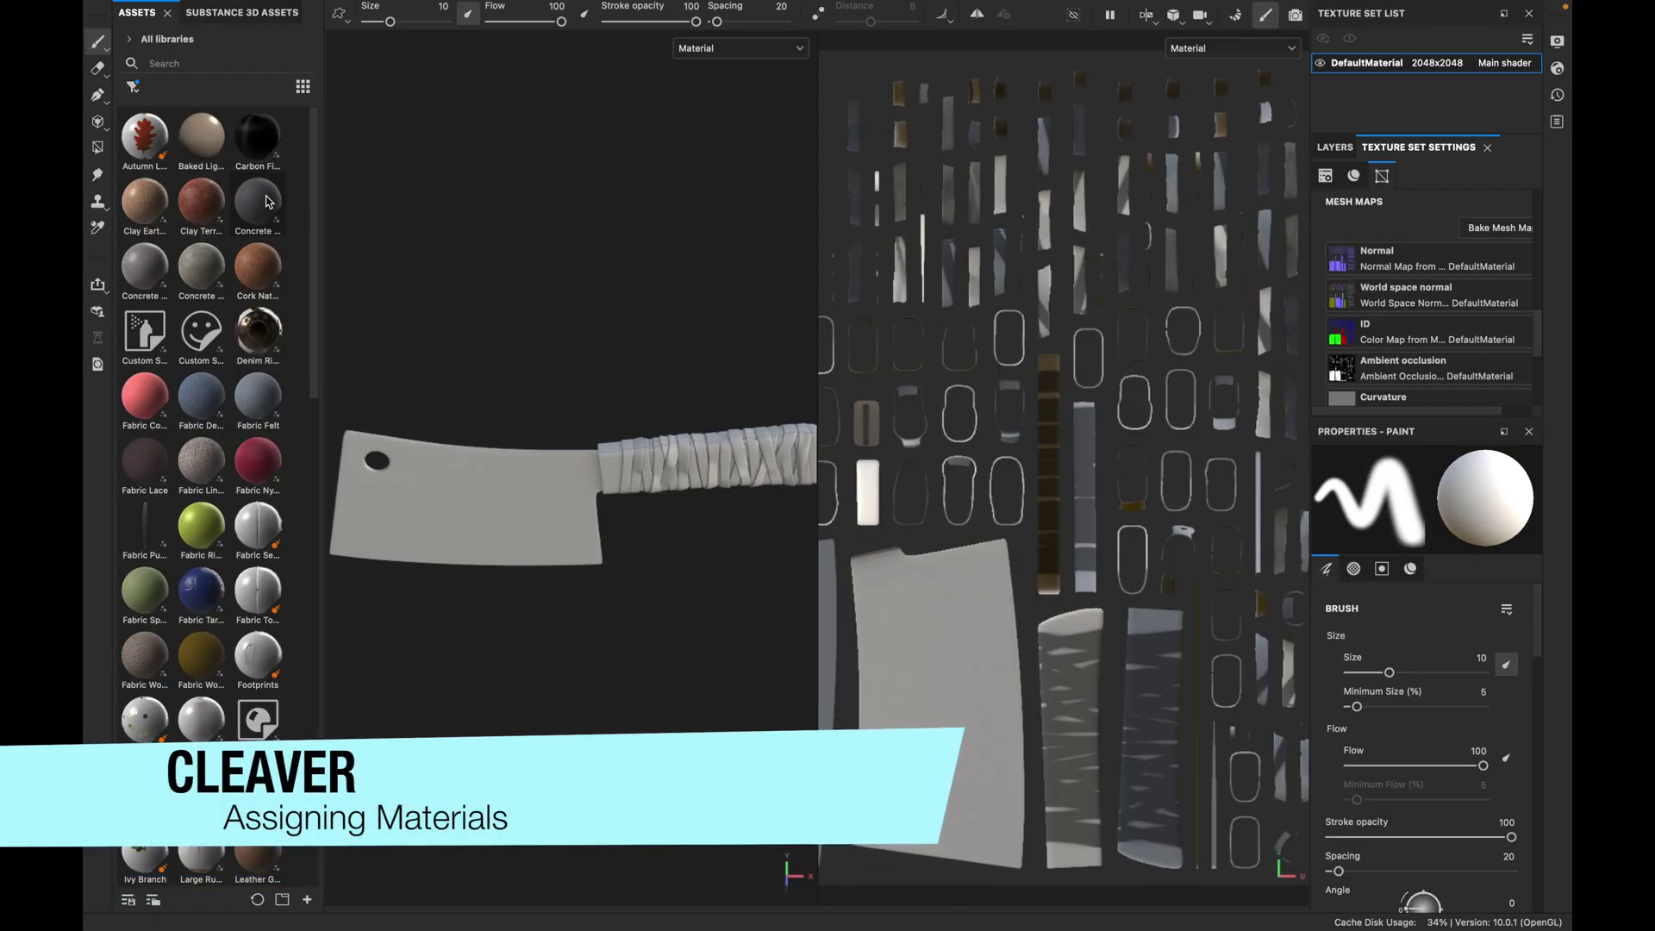
pyautogui.click(207, 66)
pyautogui.write('metal')
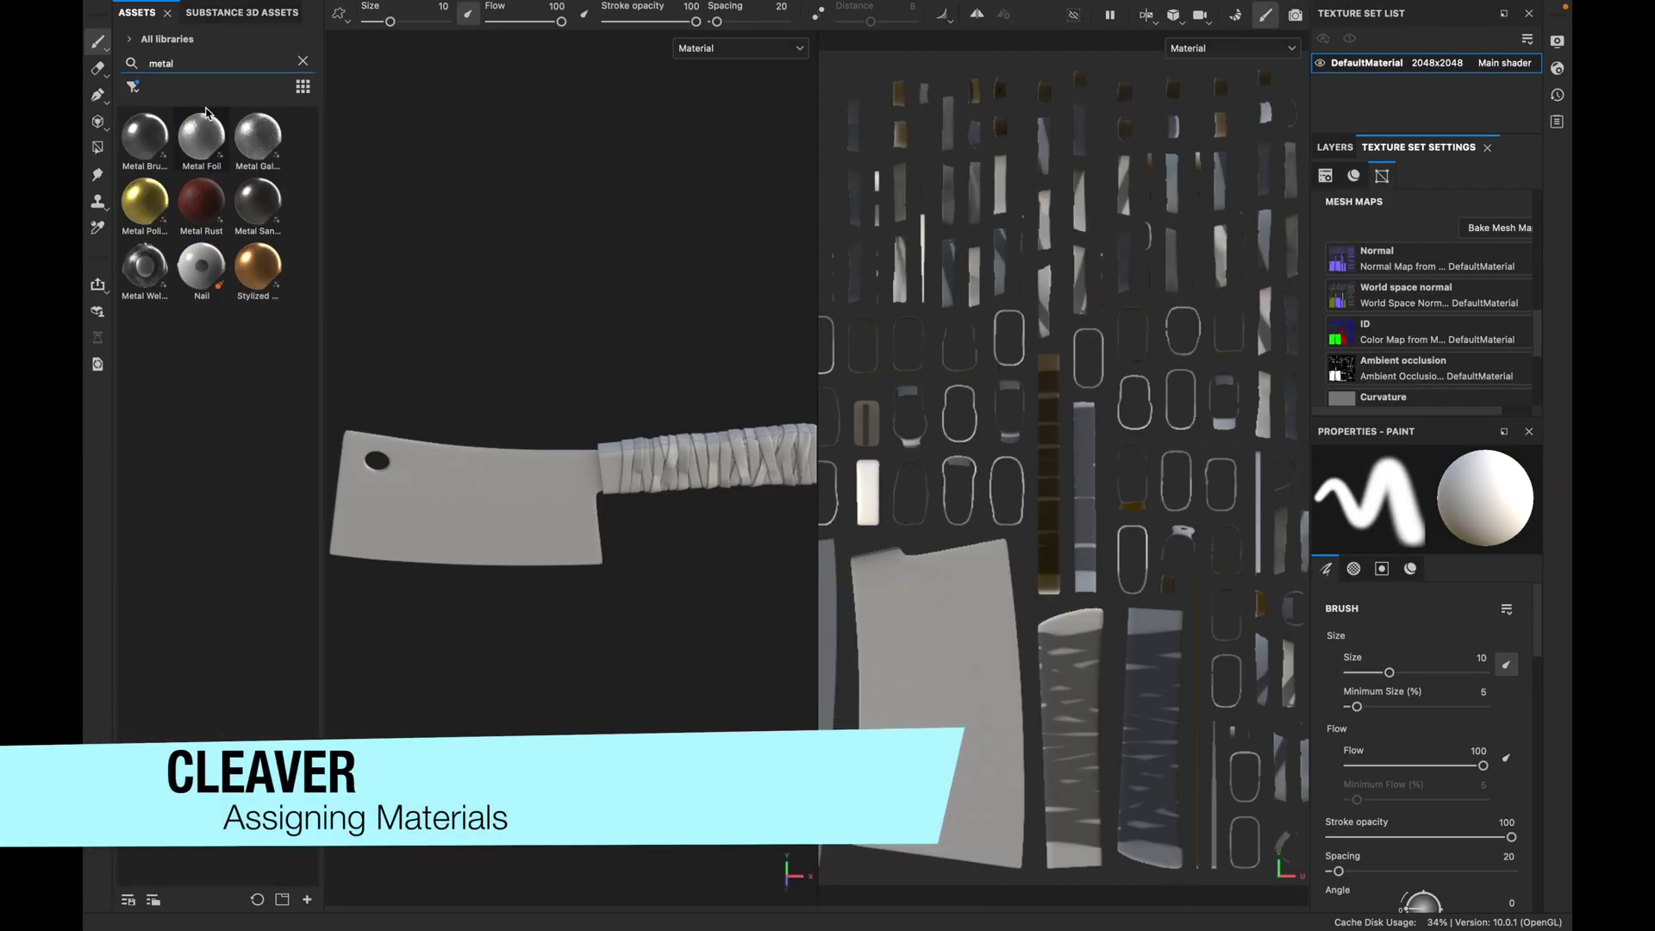
pyautogui.moveTo(204, 129); pyautogui.dragTo(493, 477)
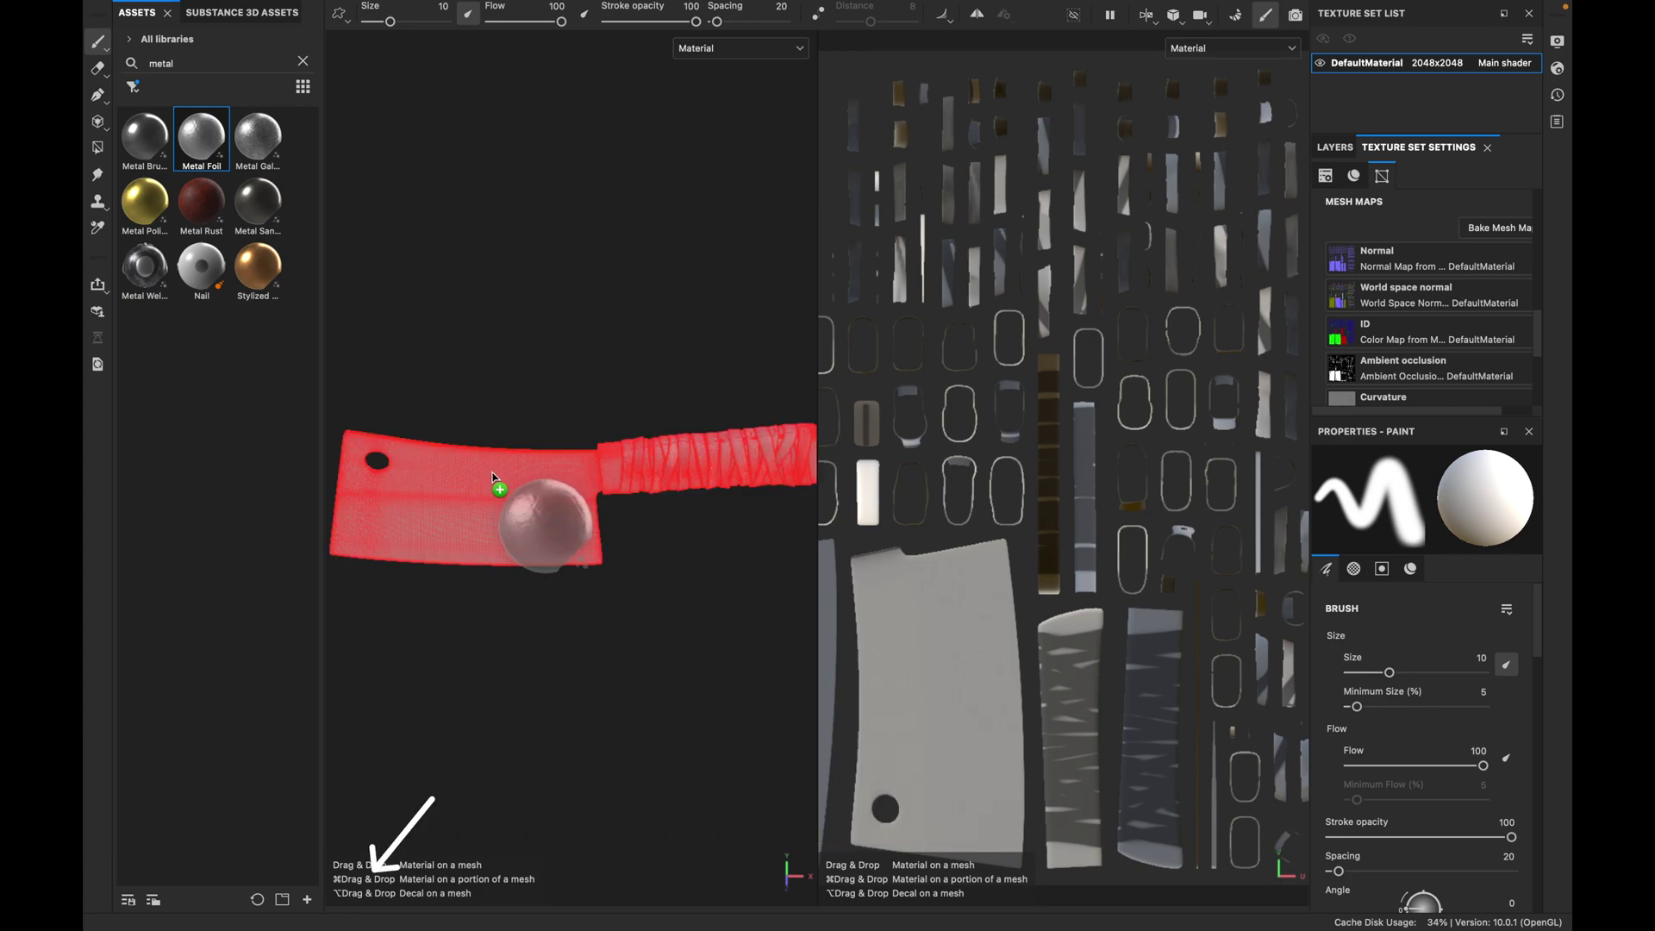
pyautogui.moveTo(491, 474); pyautogui.dragTo(549, 494)
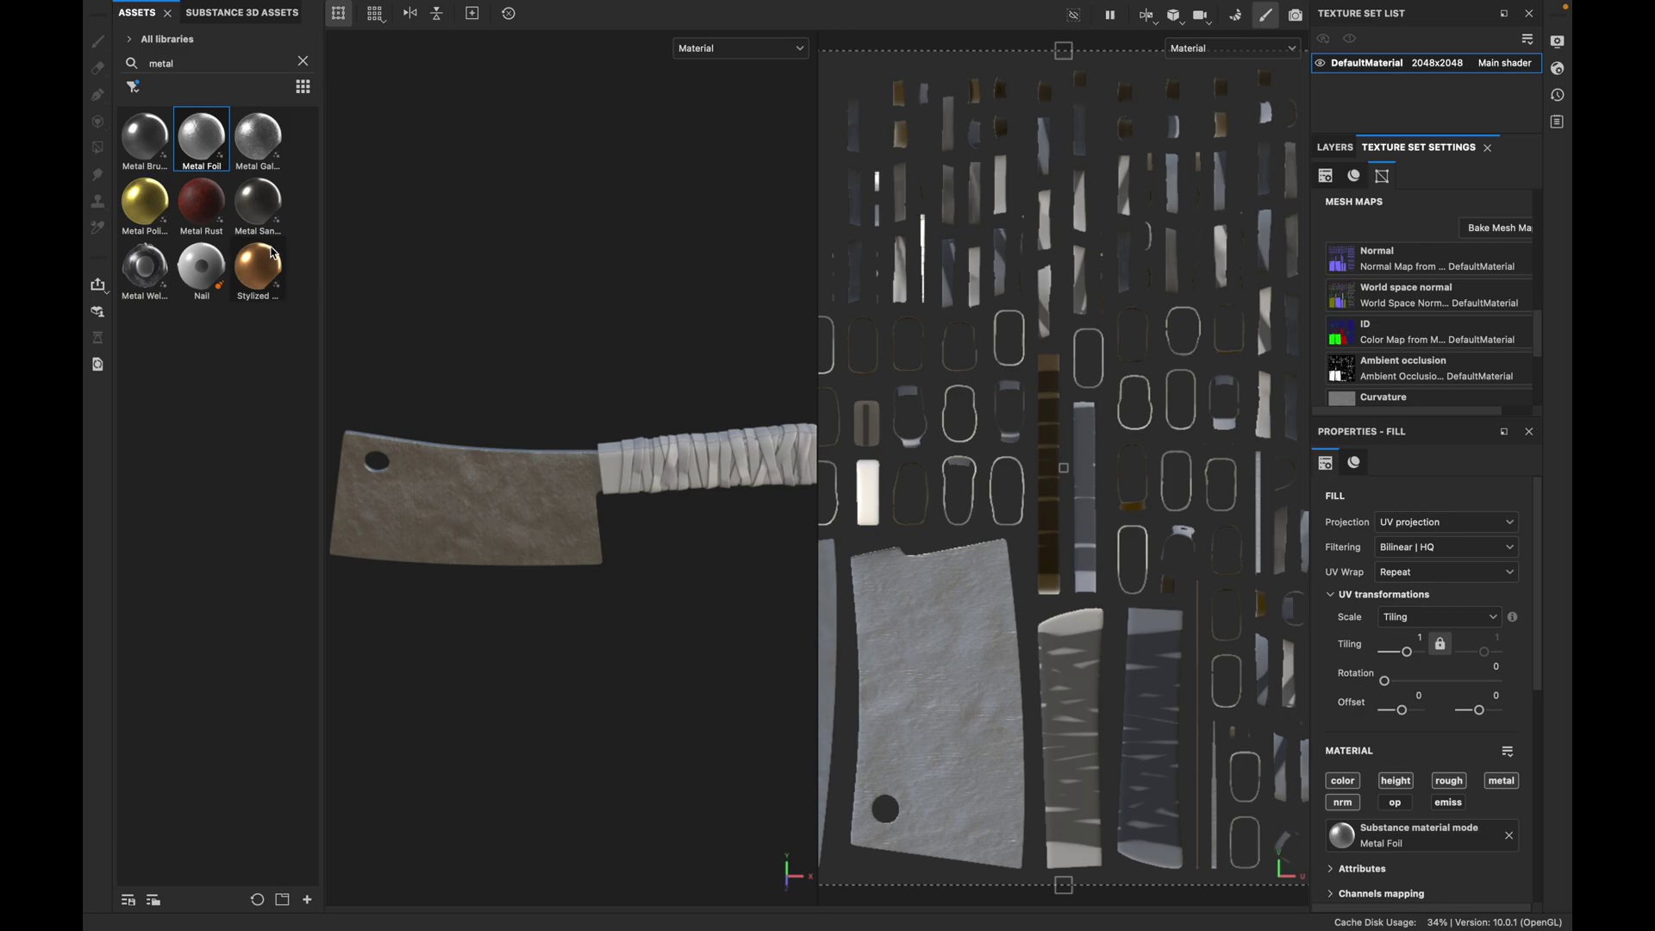
pyautogui.moveTo(203, 200); pyautogui.dragTo(634, 475)
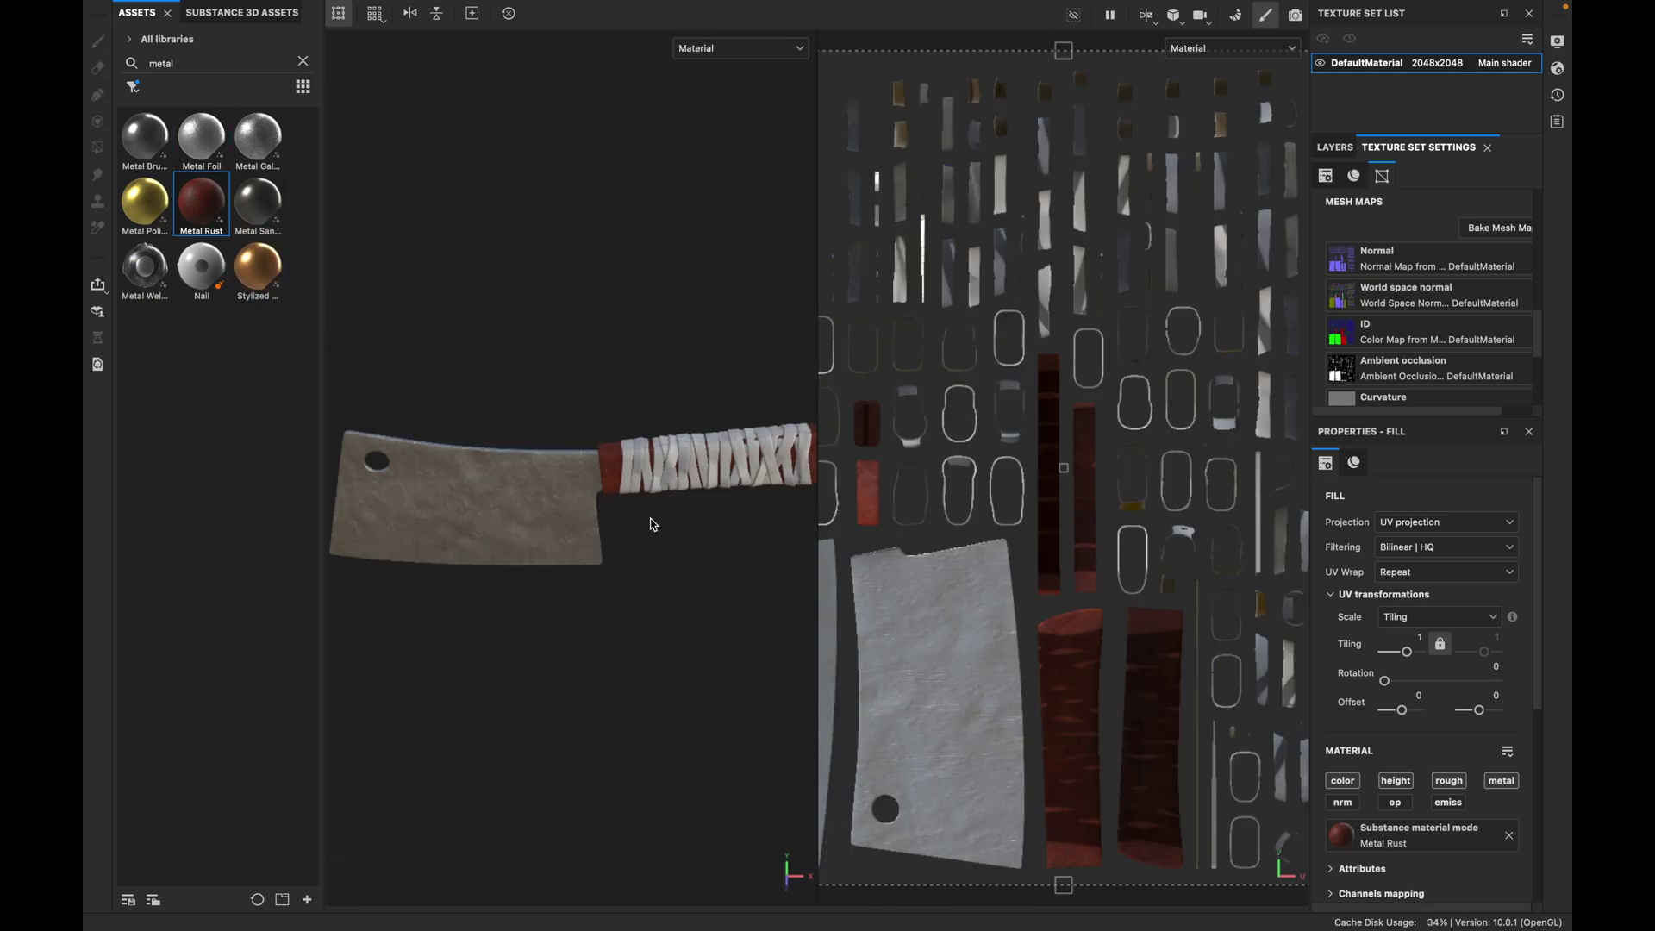